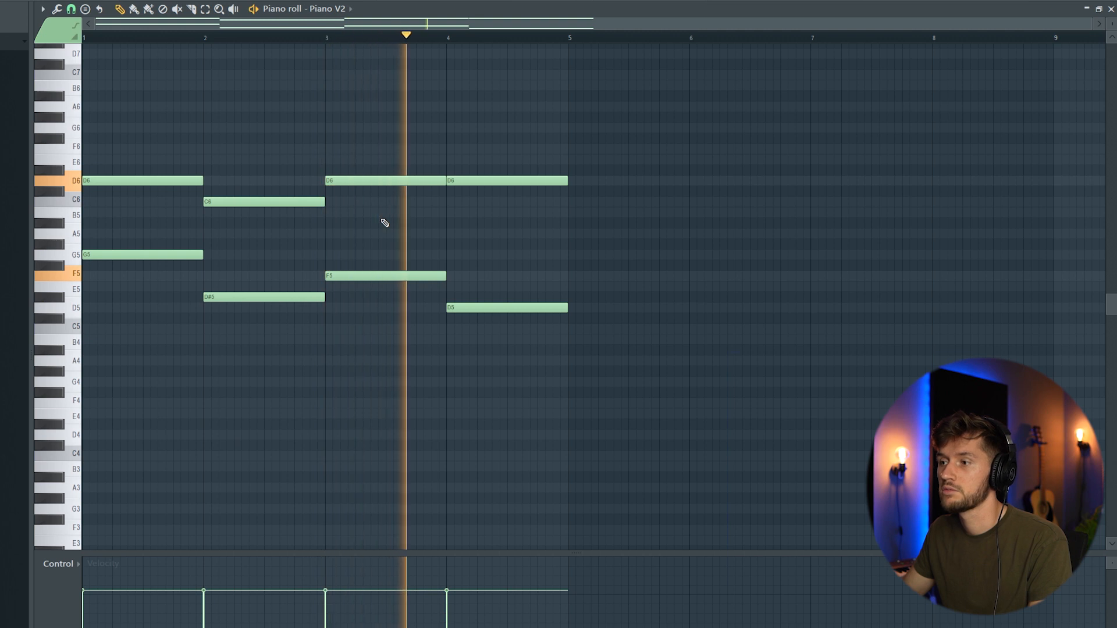
# Add a middle note to each chord, A#5 in bar 1, G5 in bar 2, A#5 in bar 3 and A5 in bar 4, and audition them.
pyautogui.press('space')
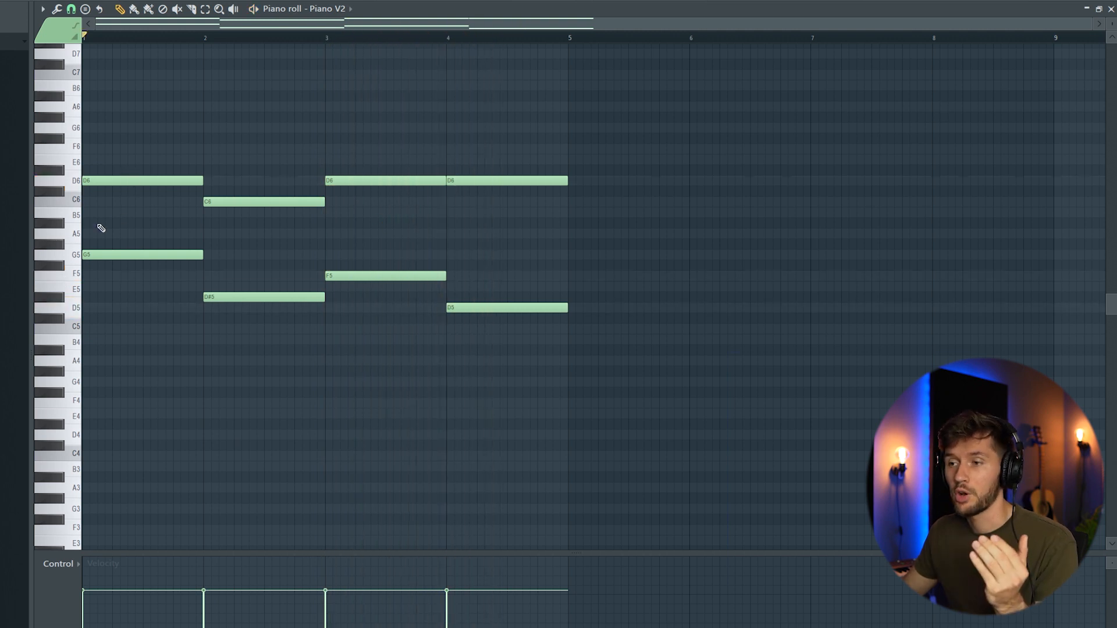
pyautogui.moveTo(105, 226); pyautogui.dragTo(62, 221)
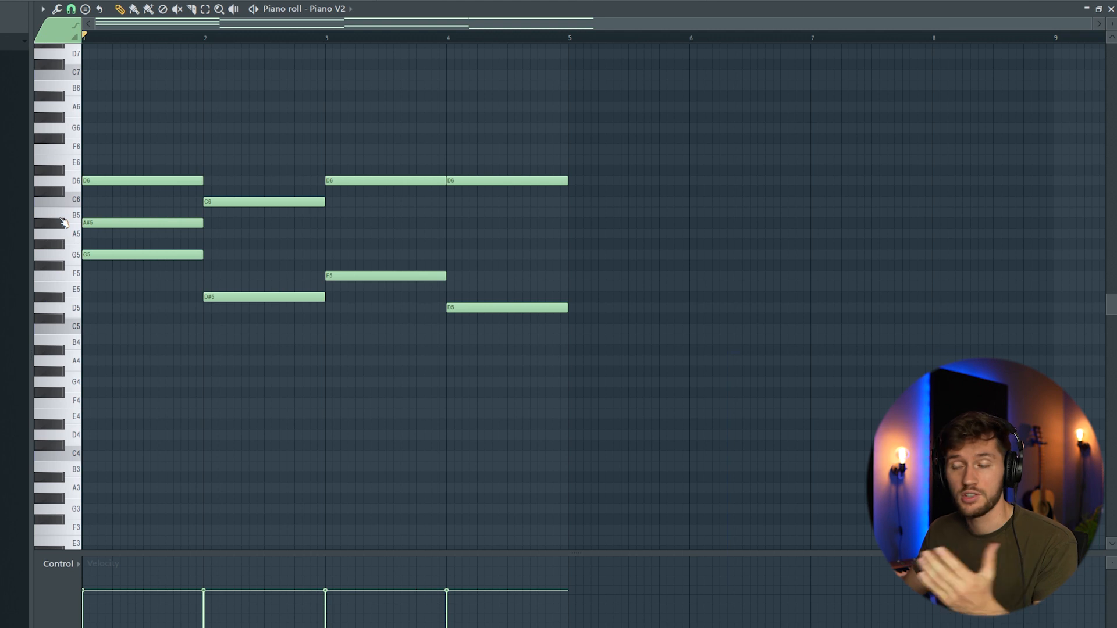
pyautogui.moveTo(227, 242)
pyautogui.mouseDown()
pyautogui.moveTo(206, 244)
pyautogui.moveTo(205, 257)
pyautogui.mouseUp()
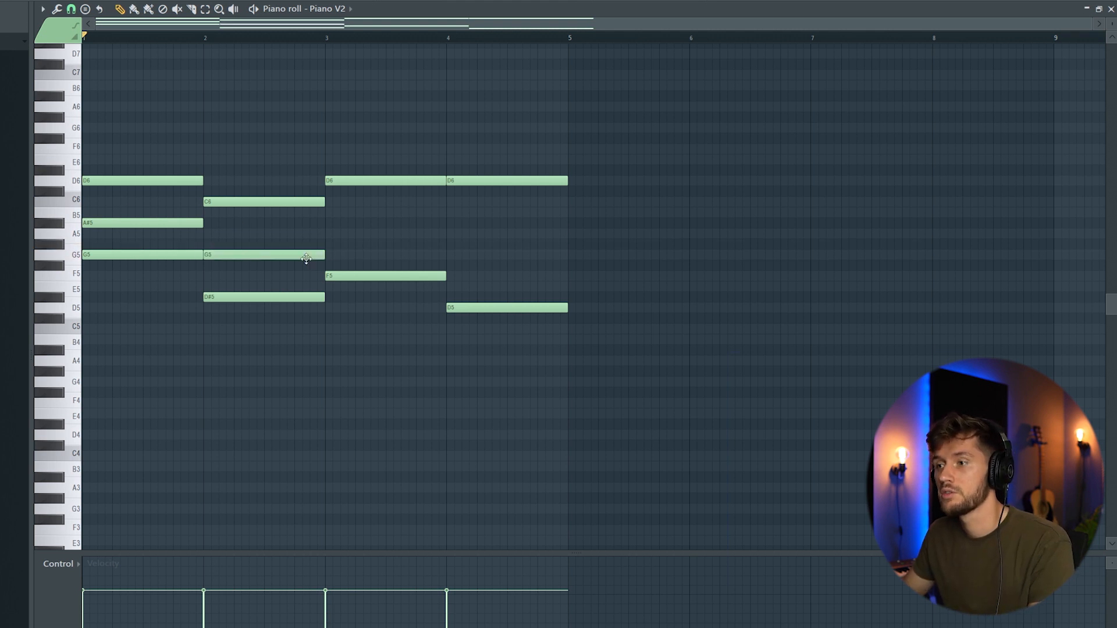
pyautogui.click(328, 222)
pyautogui.press('space')
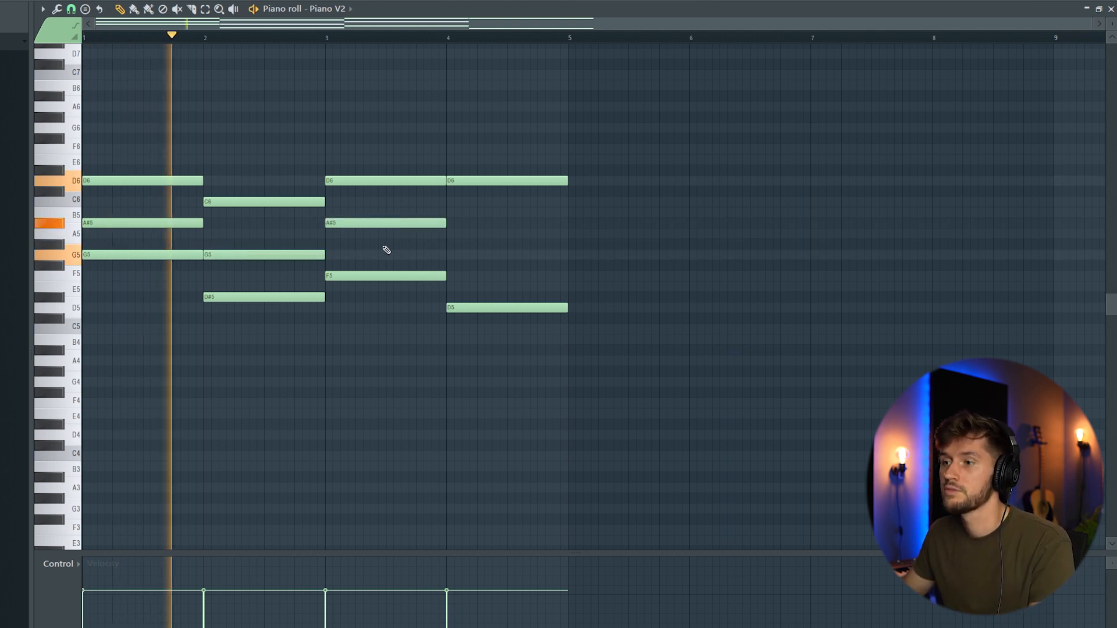
pyautogui.click(452, 234)
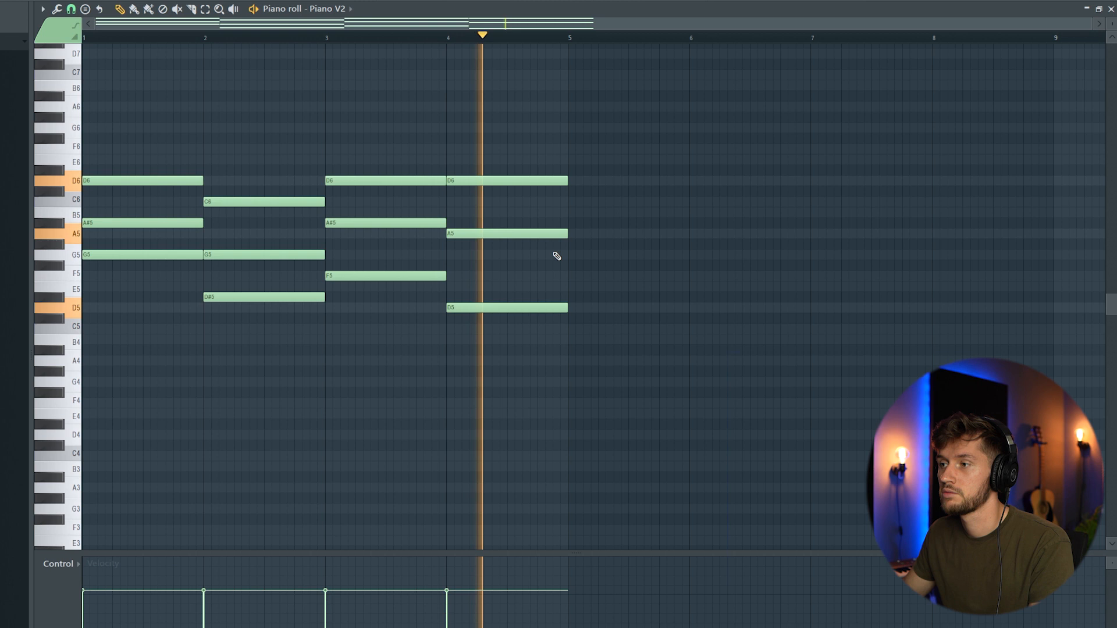
pyautogui.press('space')
# Duplicate the lower chord notes one octave higher, delete the G6 in bar 2, and play the progression.
pyautogui.moveTo(543, 386); pyautogui.dragTo(93, 250)
pyautogui.hotkey('ctrl', 'c')
pyautogui.hotkey('ctrl', 'v')
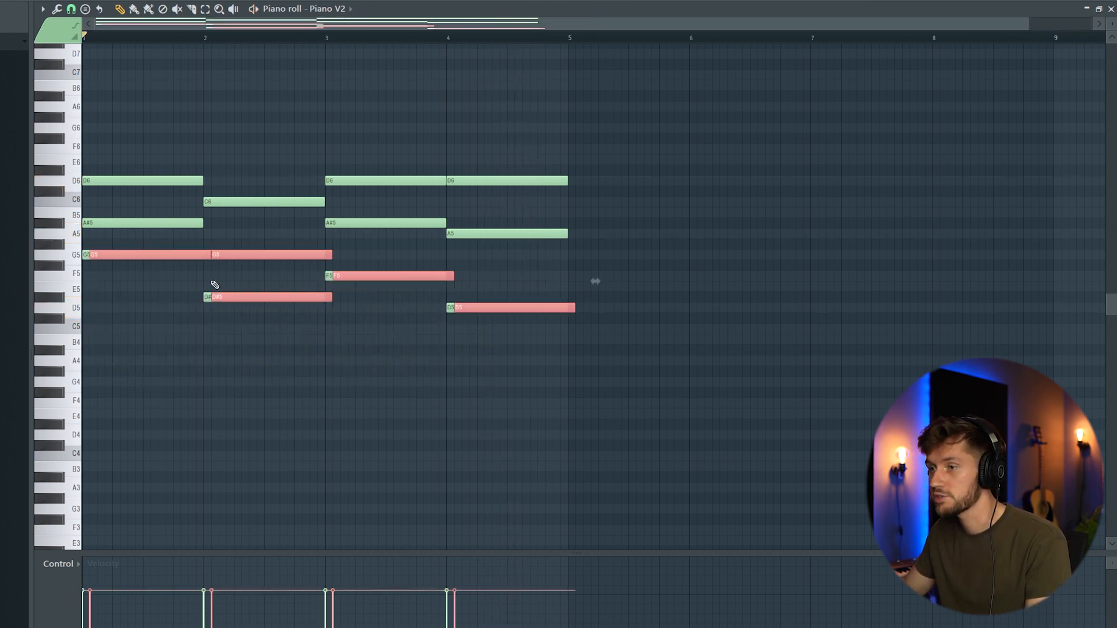
pyautogui.hotkey('ctrl', 'Up')
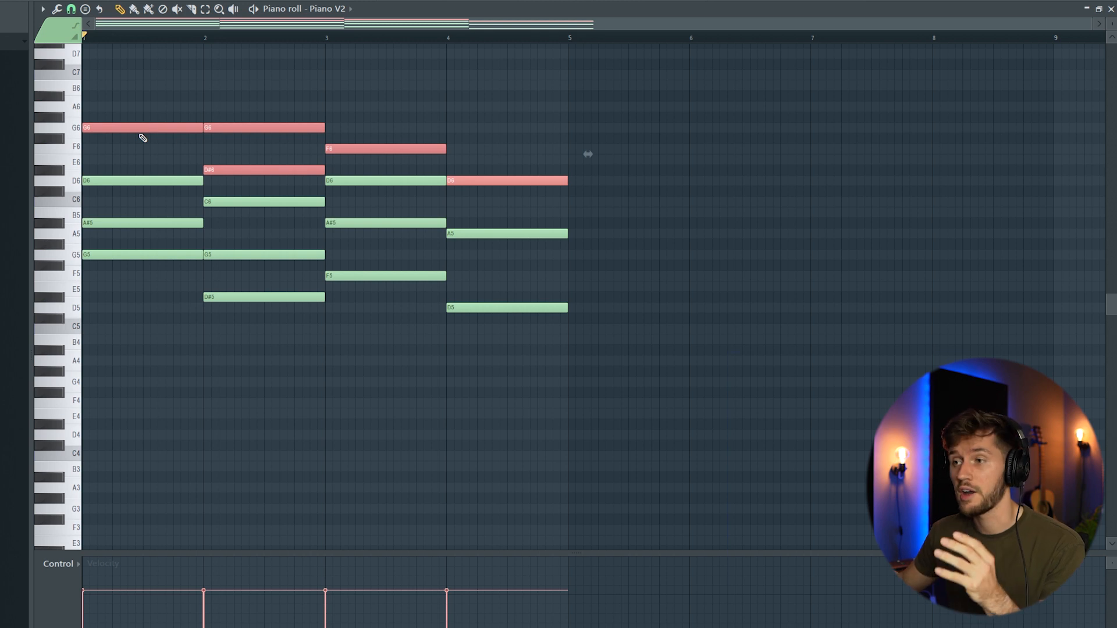
pyautogui.rightClick(273, 126)
pyautogui.press('space')
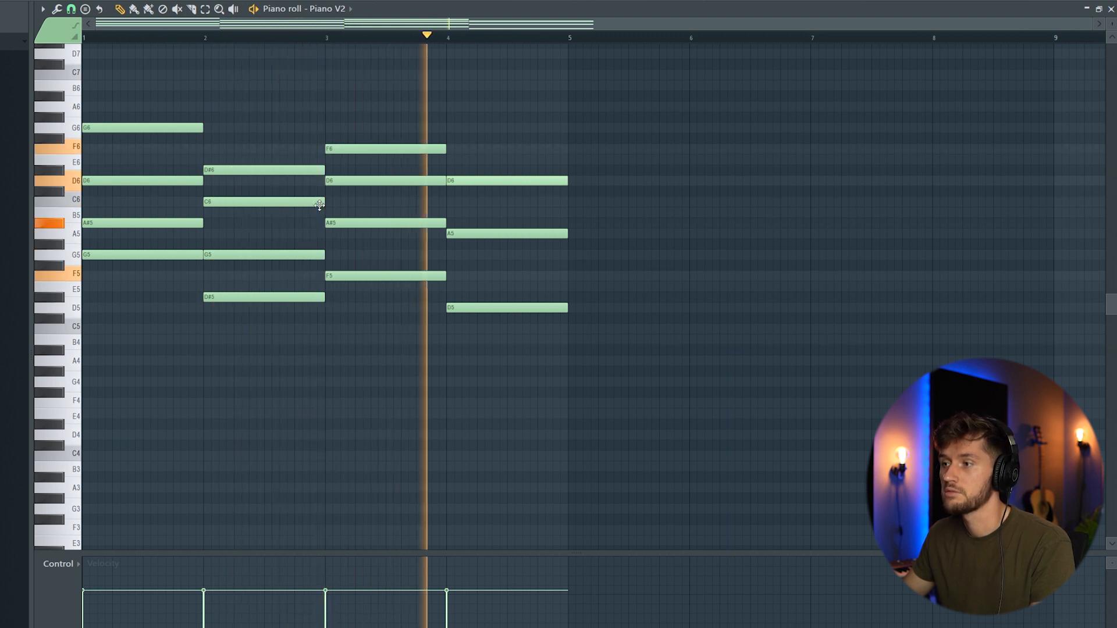
pyautogui.press('space')
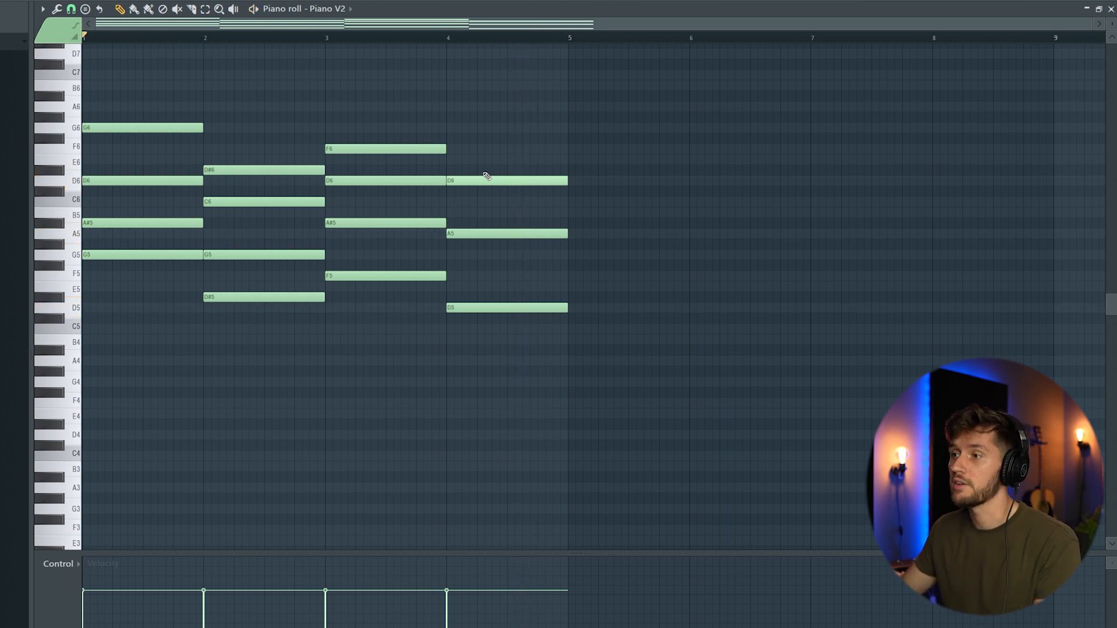
# Add an F5 note to the bar 4 chord and play back the progression.
pyautogui.moveTo(488, 134); pyautogui.dragTo(490, 331)
pyautogui.moveTo(450, 265); pyautogui.dragTo(449, 278)
pyautogui.press('space')
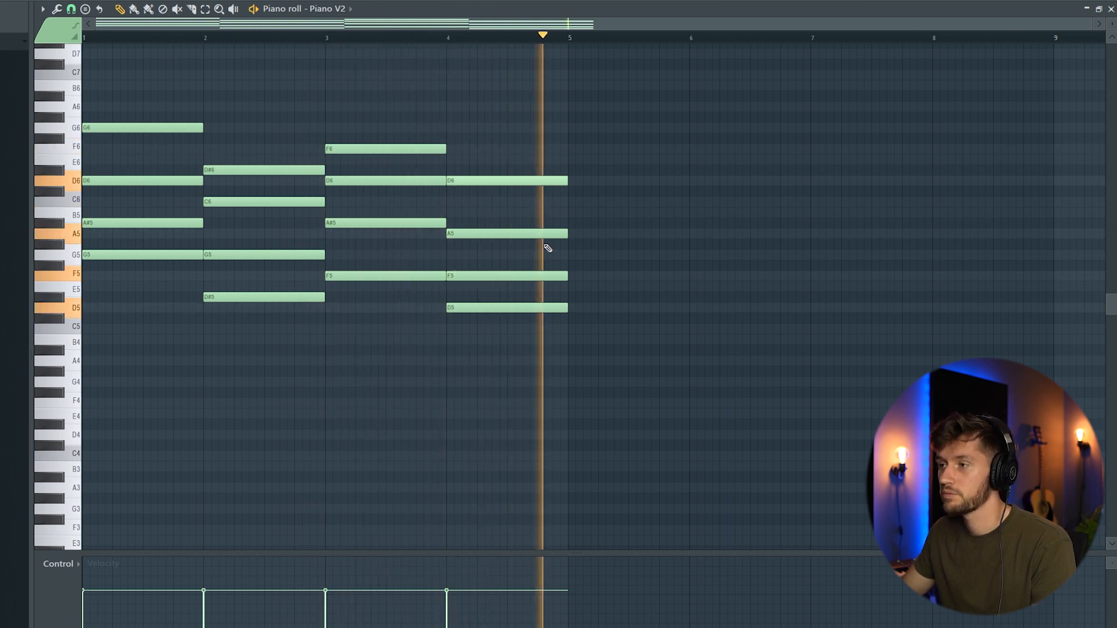
pyautogui.press('space')
# Insert an iZotope Iris 2 channel and load its Film patch from the Keys category.
pyautogui.press('F6')
pyautogui.rightClick(336, 247)
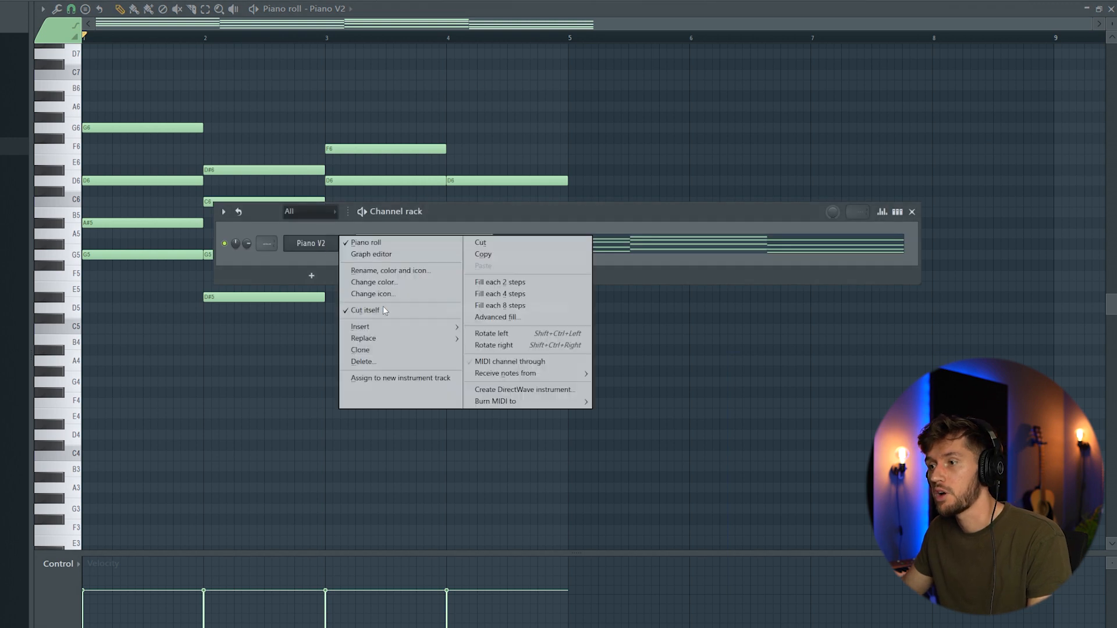
pyautogui.moveTo(397, 330)
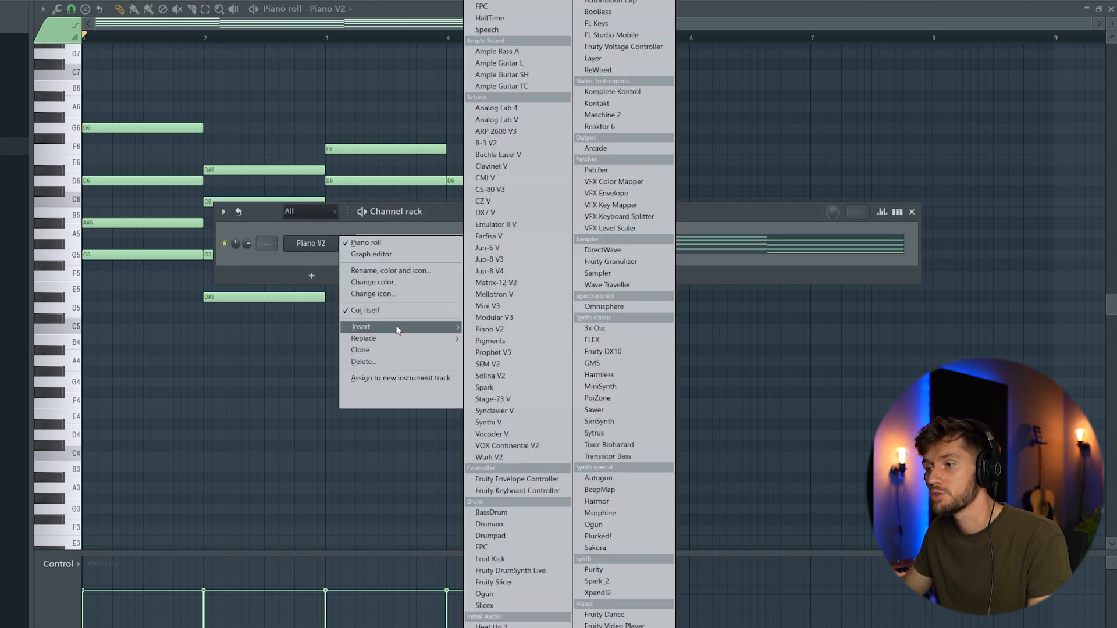
pyautogui.click(567, 365)
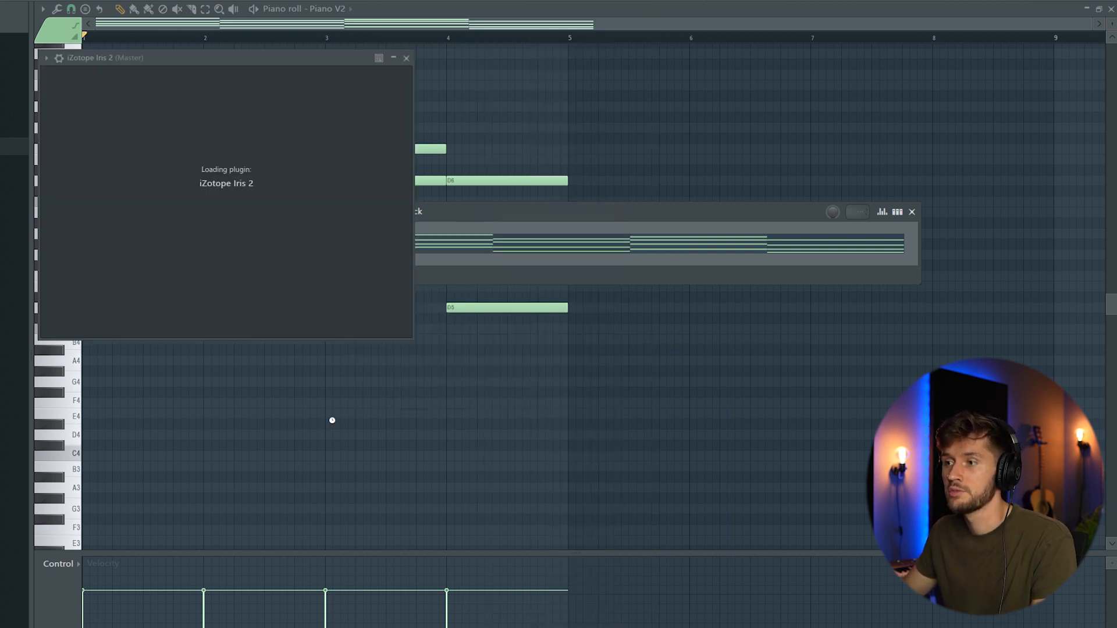
pyautogui.click(218, 77)
pyautogui.click(141, 138)
pyautogui.click(209, 175)
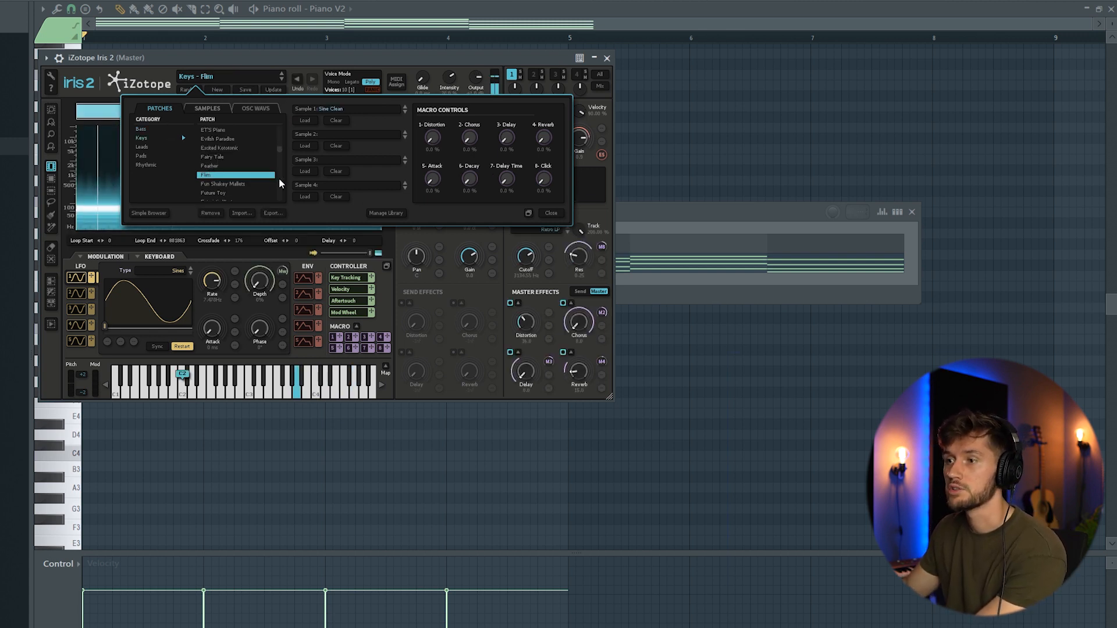
pyautogui.click(549, 213)
# Copy the Piano V2 chord notes into the iZotope Iris 2 channel and play the pattern.
pyautogui.press('F6')
pyautogui.hotkey('ctrl', 'c')
pyautogui.click(348, 244)
pyautogui.hotkey('ctrl', 'v')
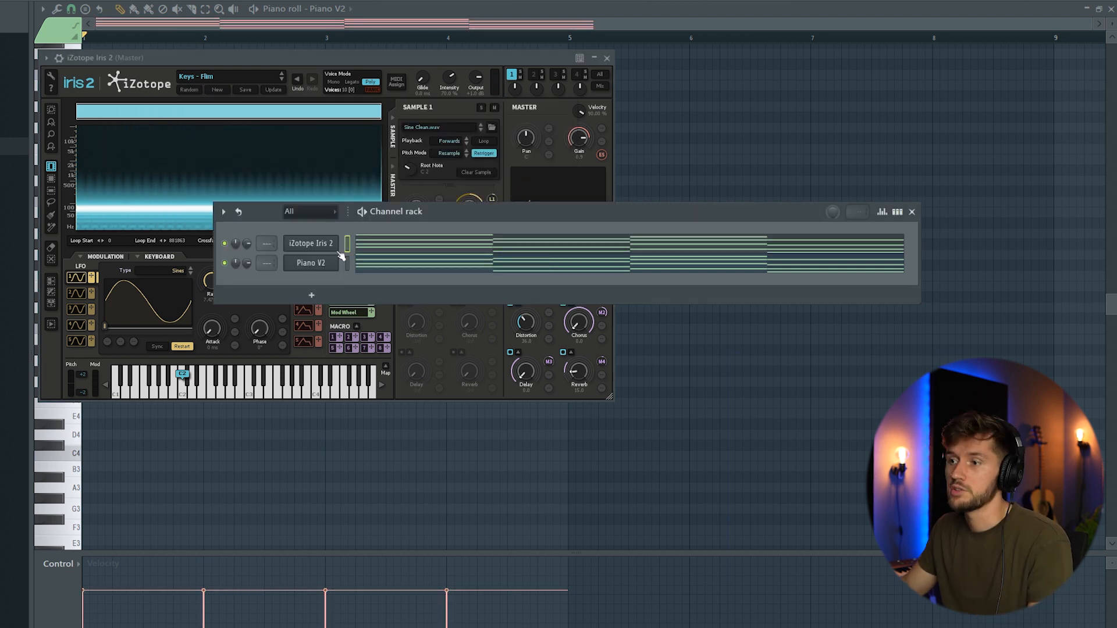
pyautogui.press('space')
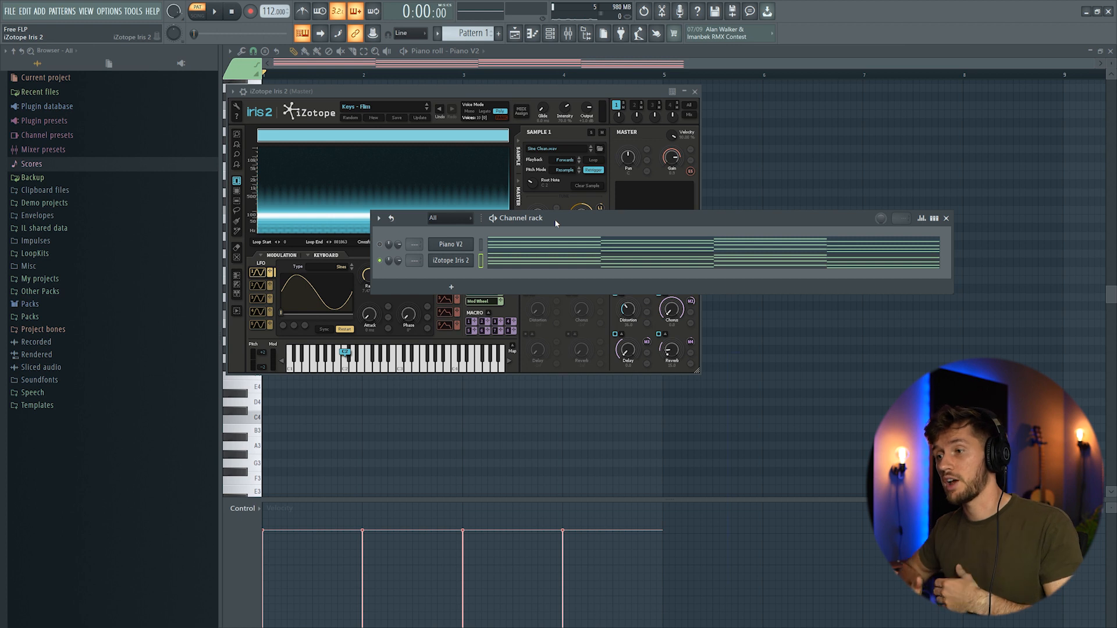
# Insert an Arcade channel and set its session key to G minor for the Broken Silence kit.
pyautogui.rightClick(473, 257)
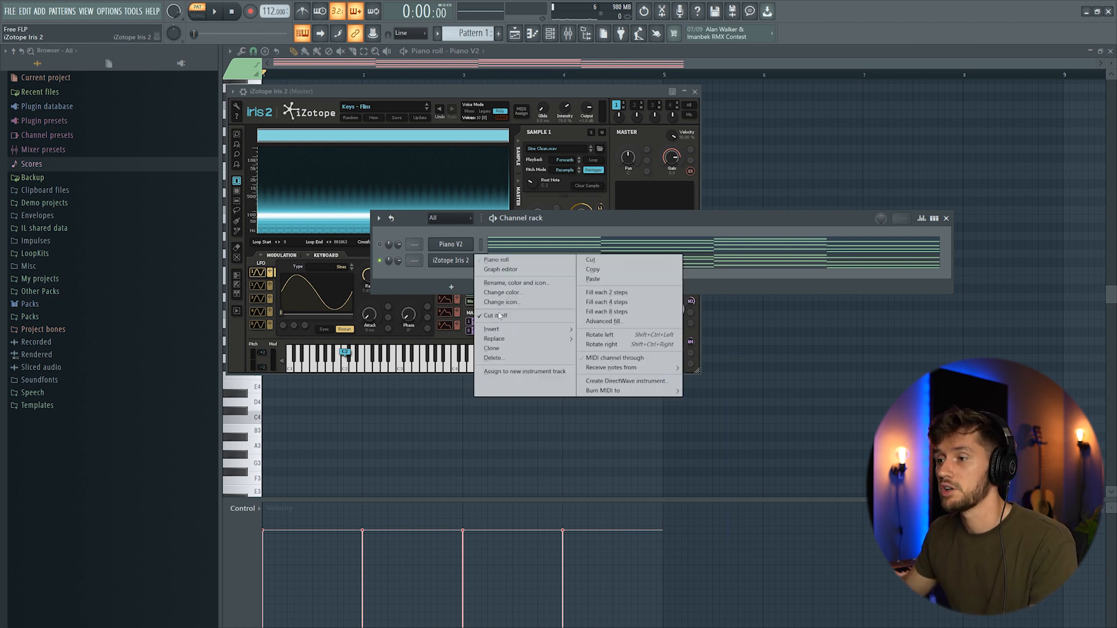
pyautogui.moveTo(501, 331)
pyautogui.click(709, 168)
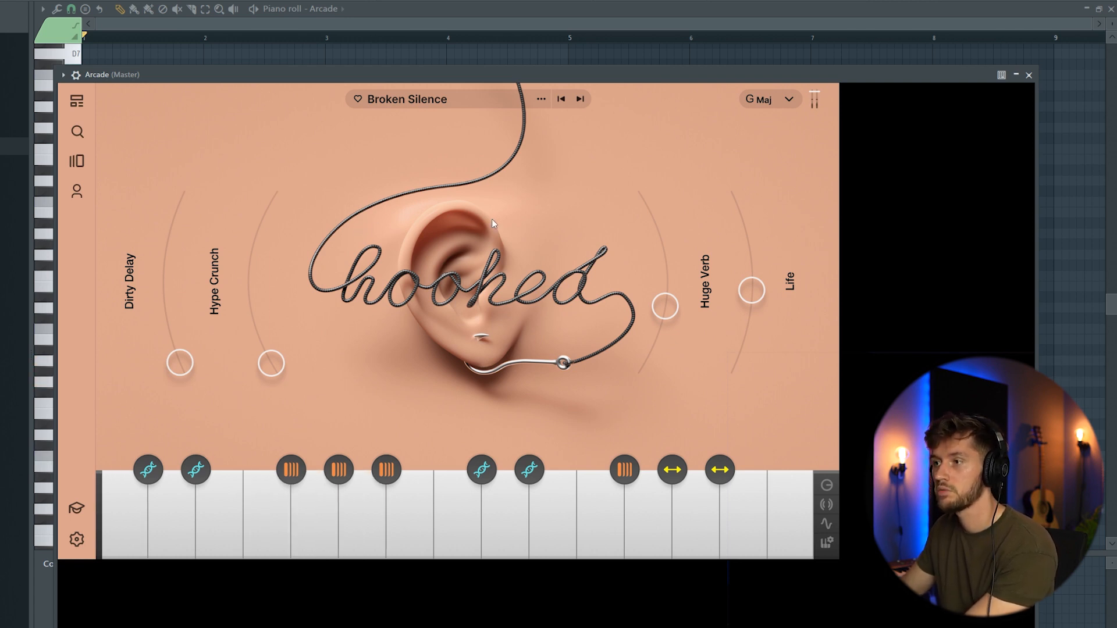
pyautogui.click(789, 101)
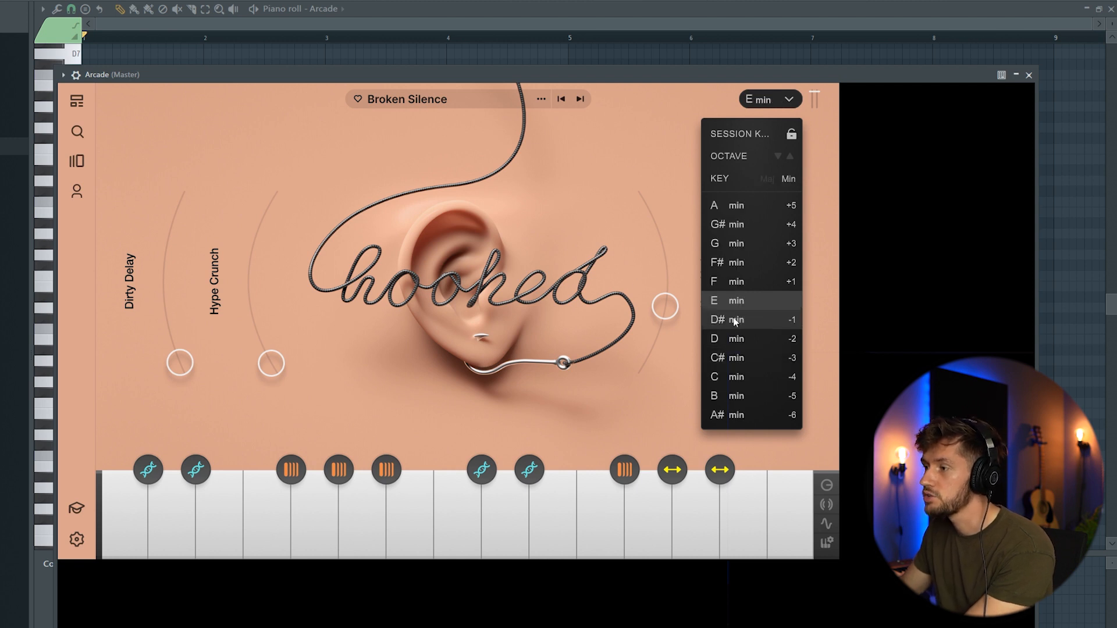
pyautogui.click(740, 245)
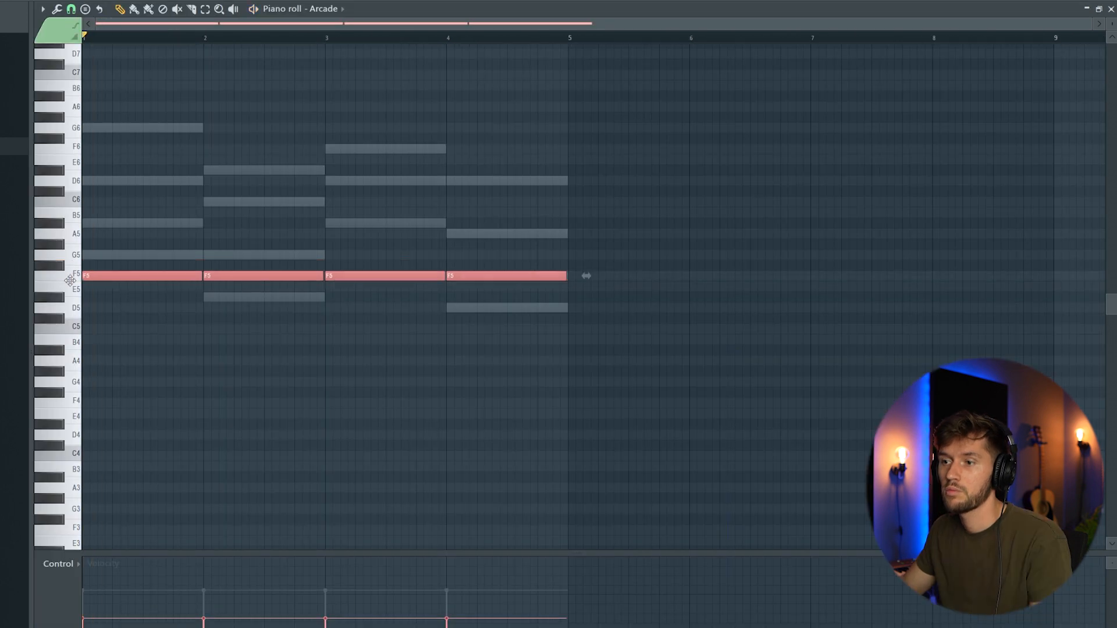
# Move the four Arcade notes from F5 up to C6 and audition them with the Iris 2 pluck in the playlist.
pyautogui.moveTo(105, 274); pyautogui.dragTo(114, 201)
pyautogui.press('space')
pyautogui.click(356, 169)
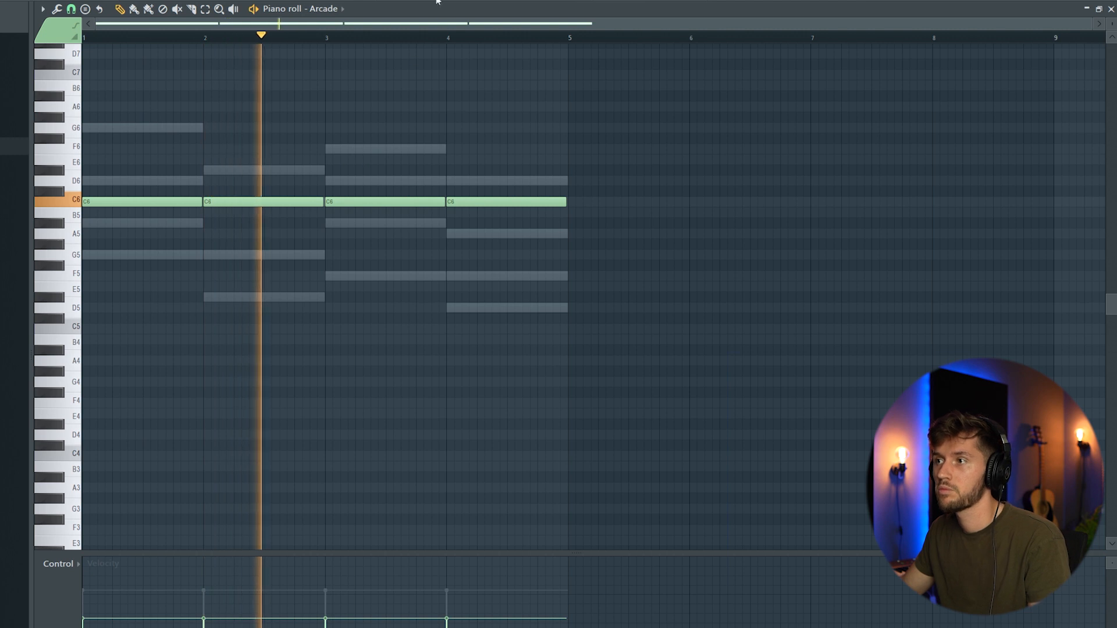
pyautogui.press('F6')
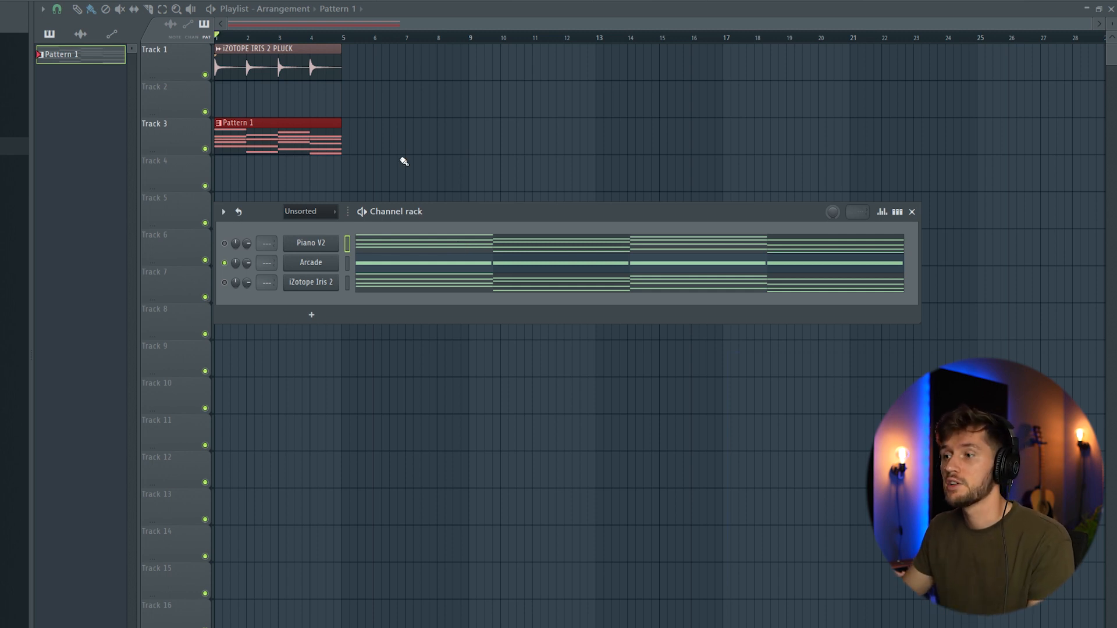
pyautogui.press('space')
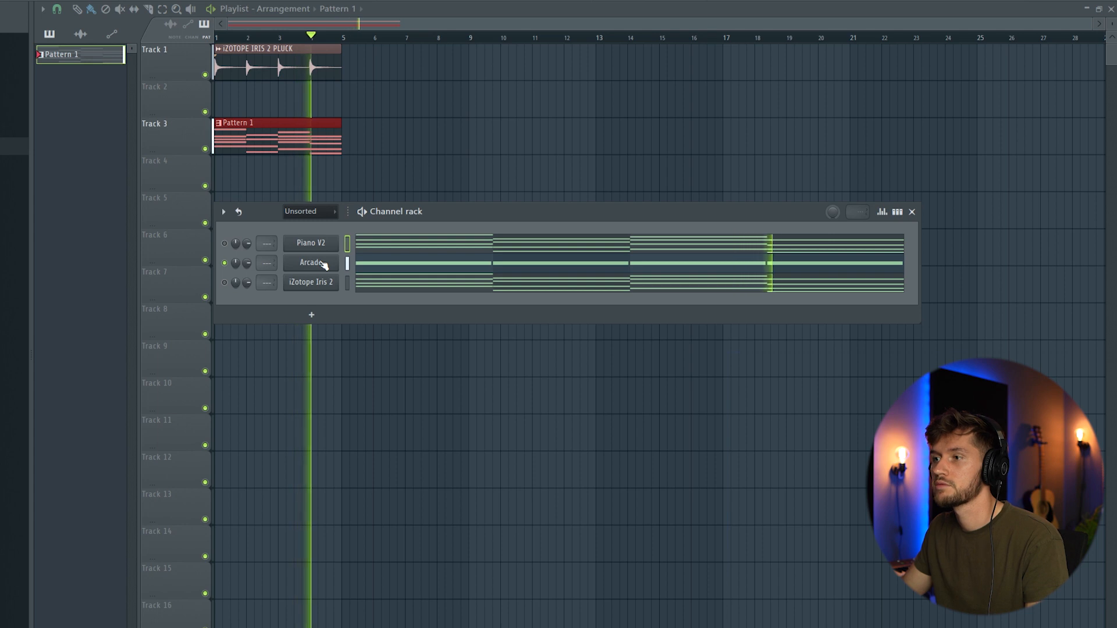
pyautogui.press('space')
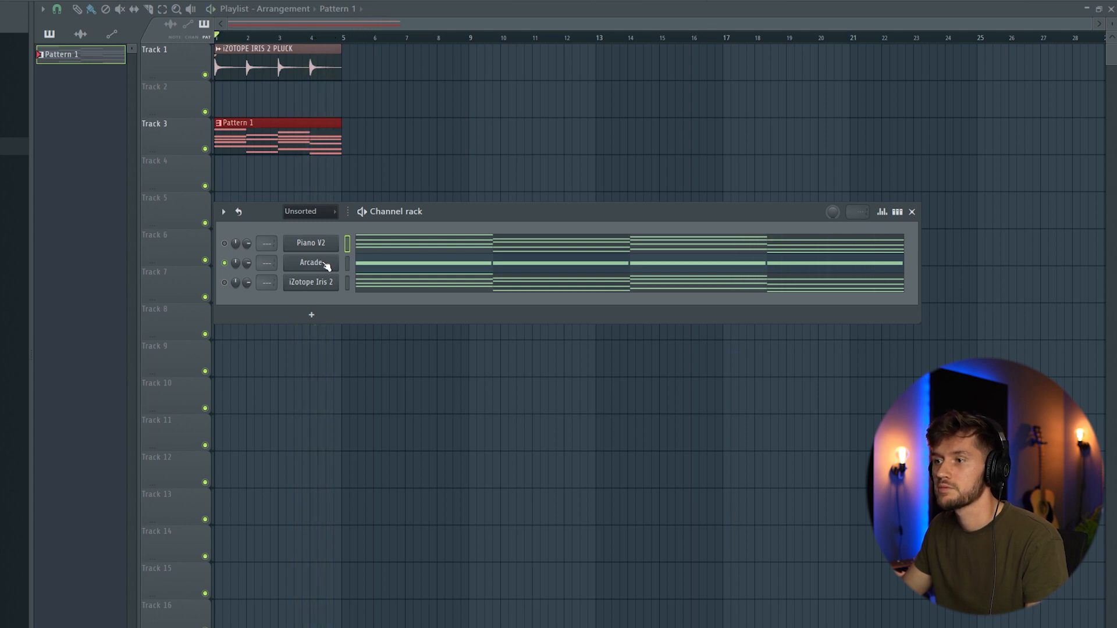
# Route the Arcade channel to mixer track Insert 20.
pyautogui.press('F9')
pyautogui.rightClick(389, 116)
pyautogui.moveTo(441, 215)
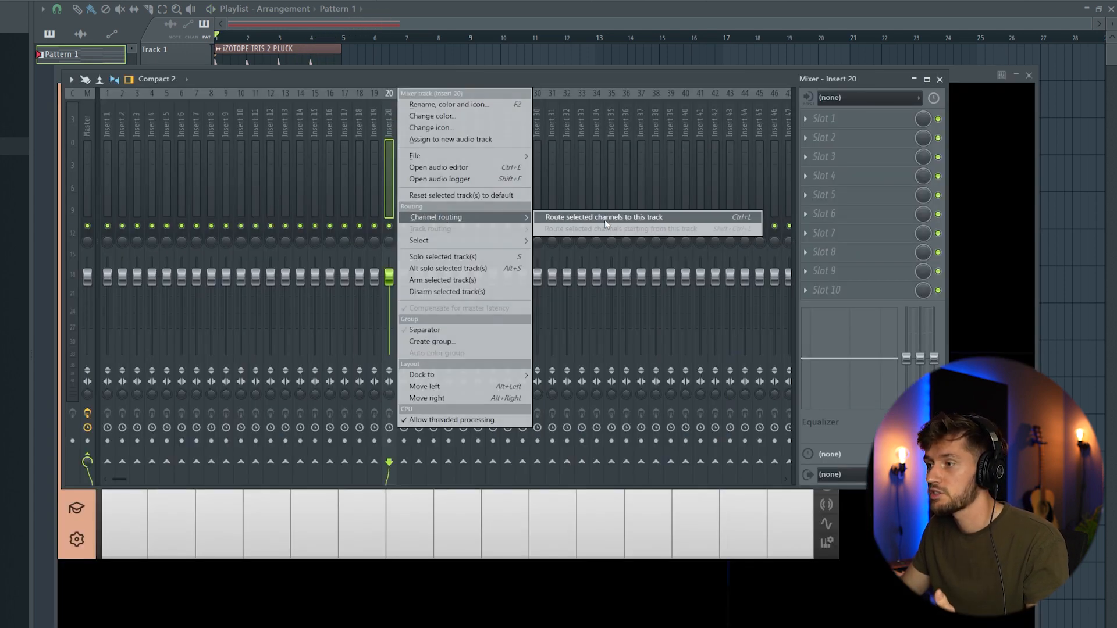
pyautogui.click(604, 220)
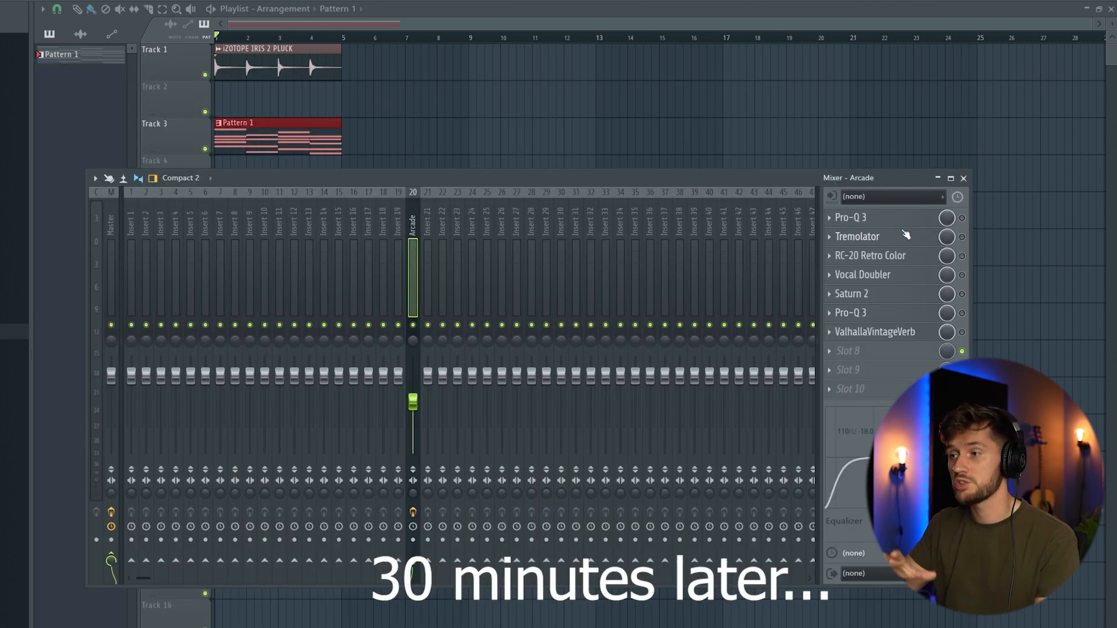
# Audition the Arcade loop with the first Pro-Q 3 low cut and high-frequency dip active.
pyautogui.press('space')
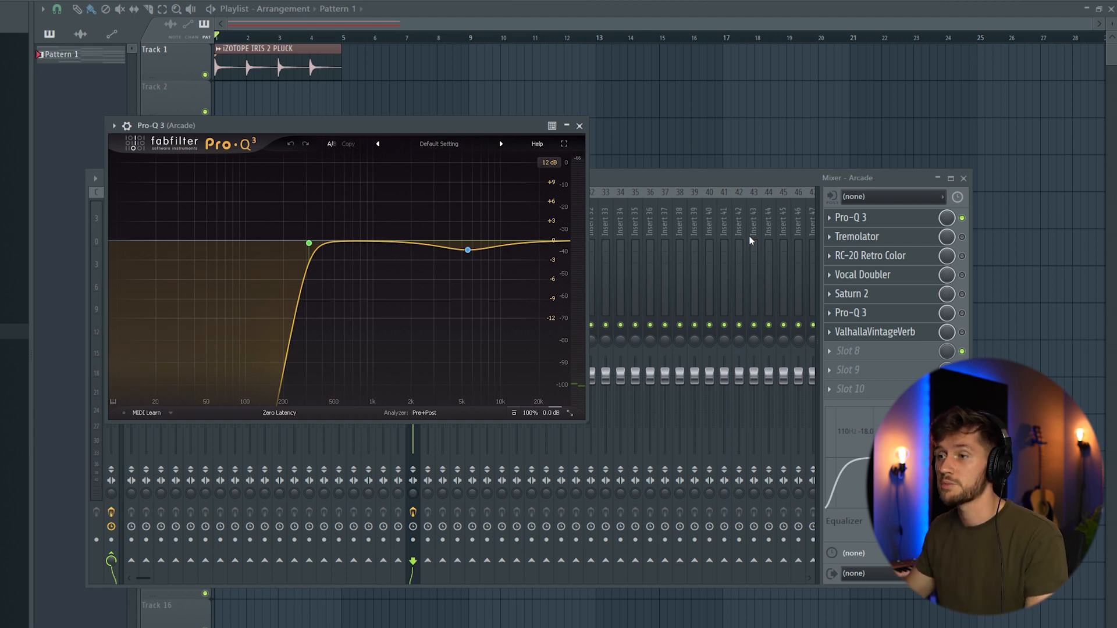
pyautogui.press('space')
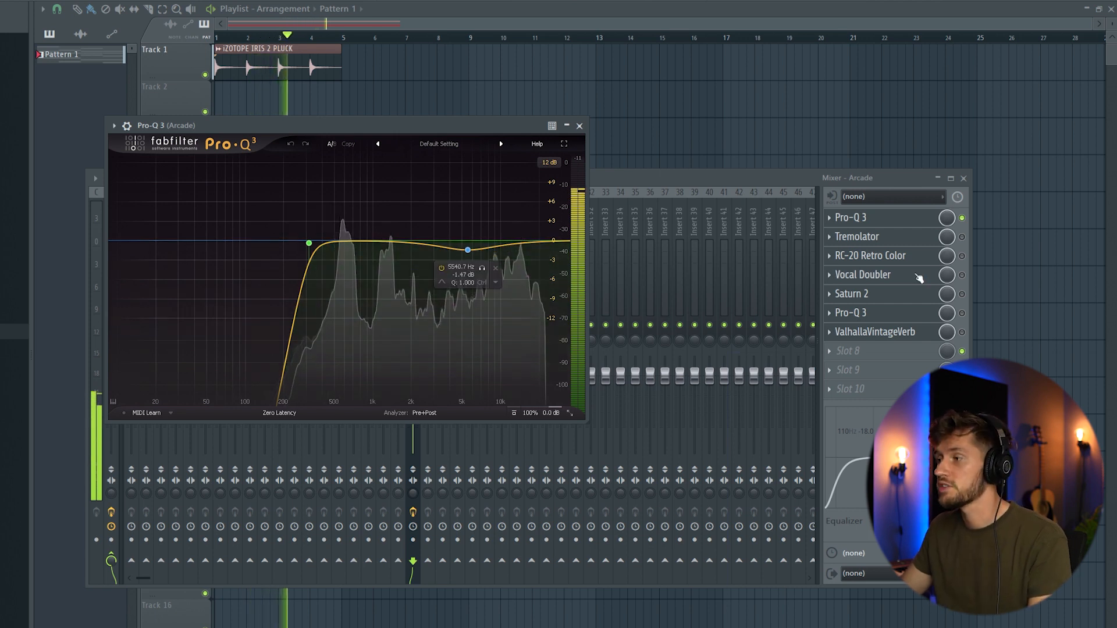
pyautogui.press('space')
# Enable Tremolator on the Arcade mixer track, open it, and audition the loop with the effect.
pyautogui.click(965, 245)
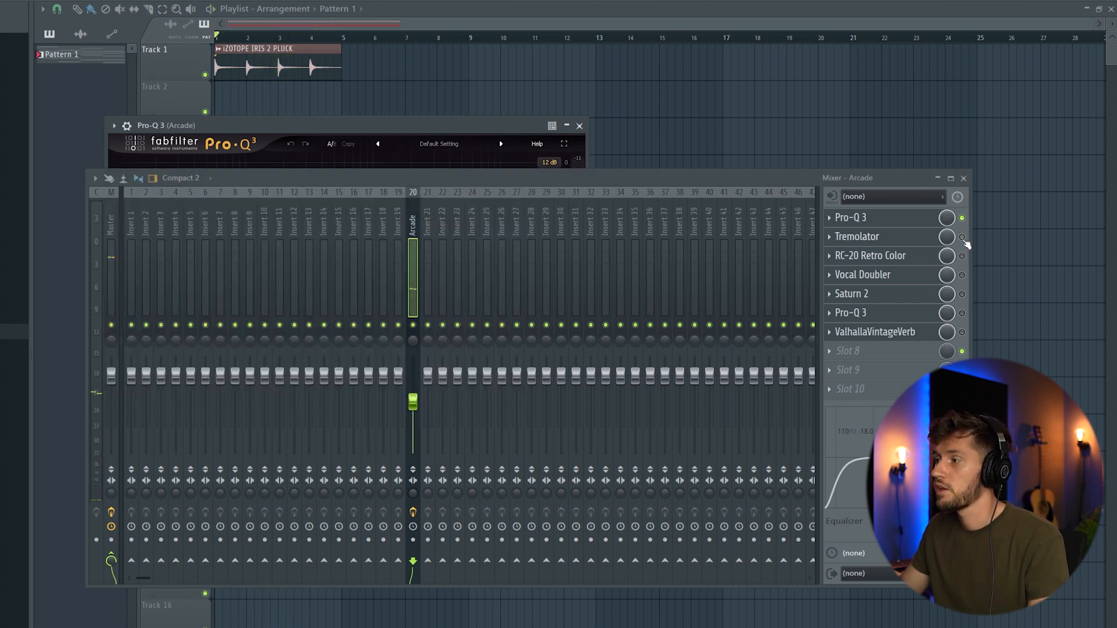
pyautogui.click(877, 242)
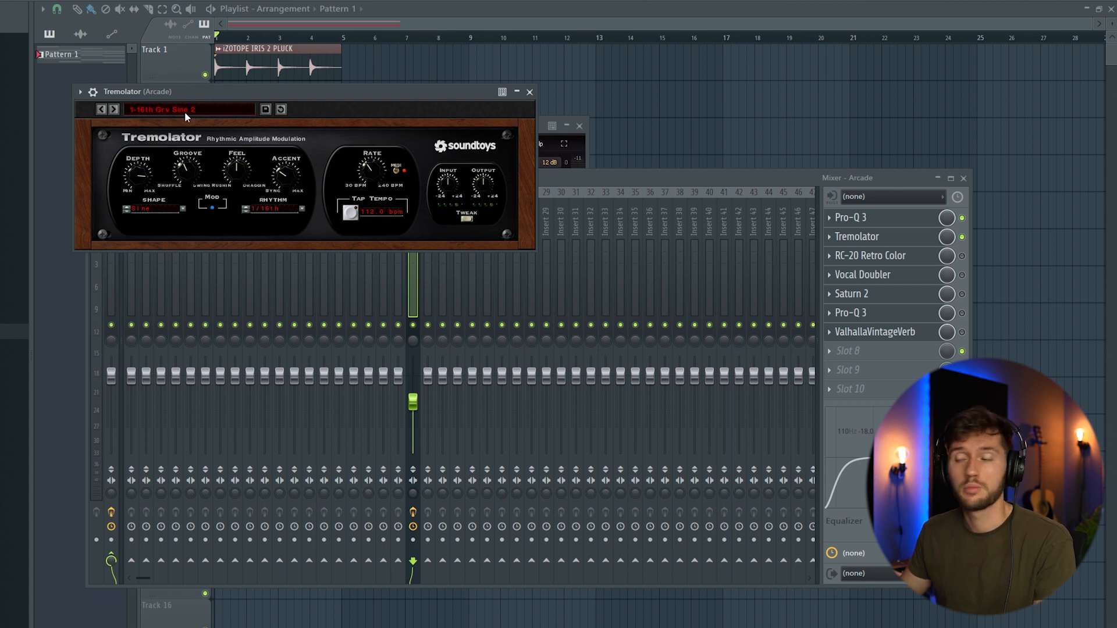
pyautogui.press('space')
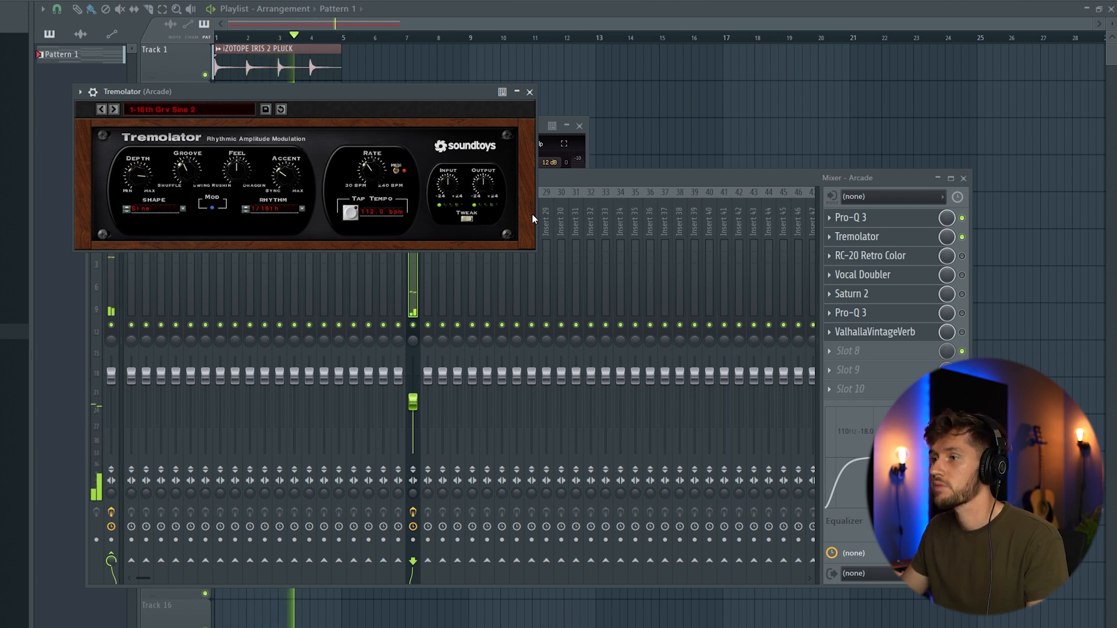
pyautogui.press('space')
# Enable RC-20 Retro Color on the Arcade mixer track, open it, and audition its wobble and distortion.
pyautogui.click(962, 256)
pyautogui.click(909, 259)
pyautogui.click(911, 263)
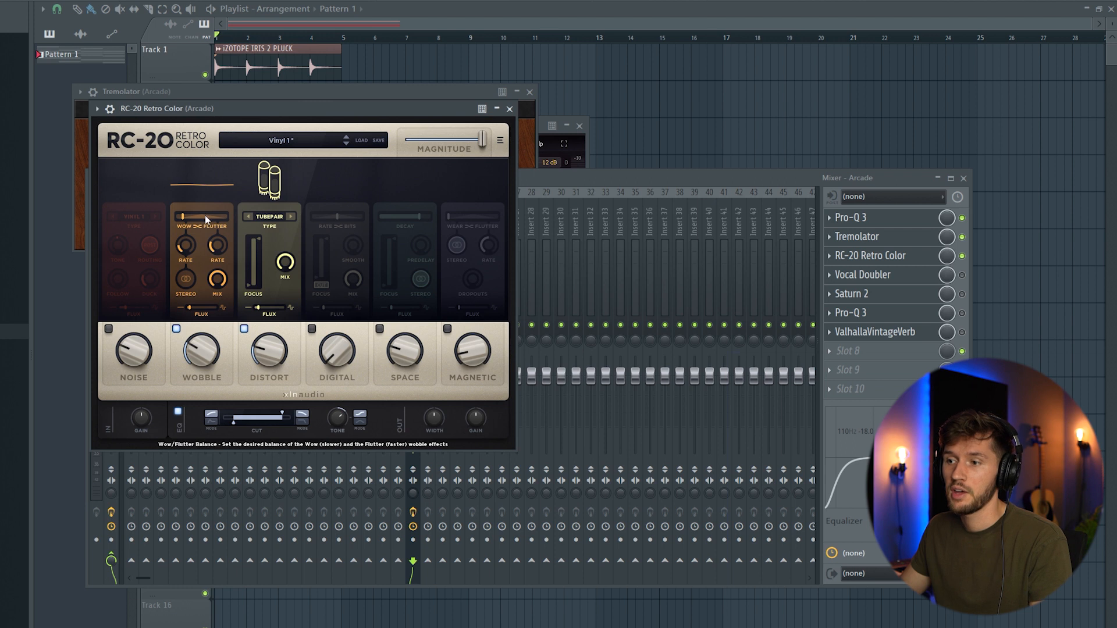
pyautogui.press('space')
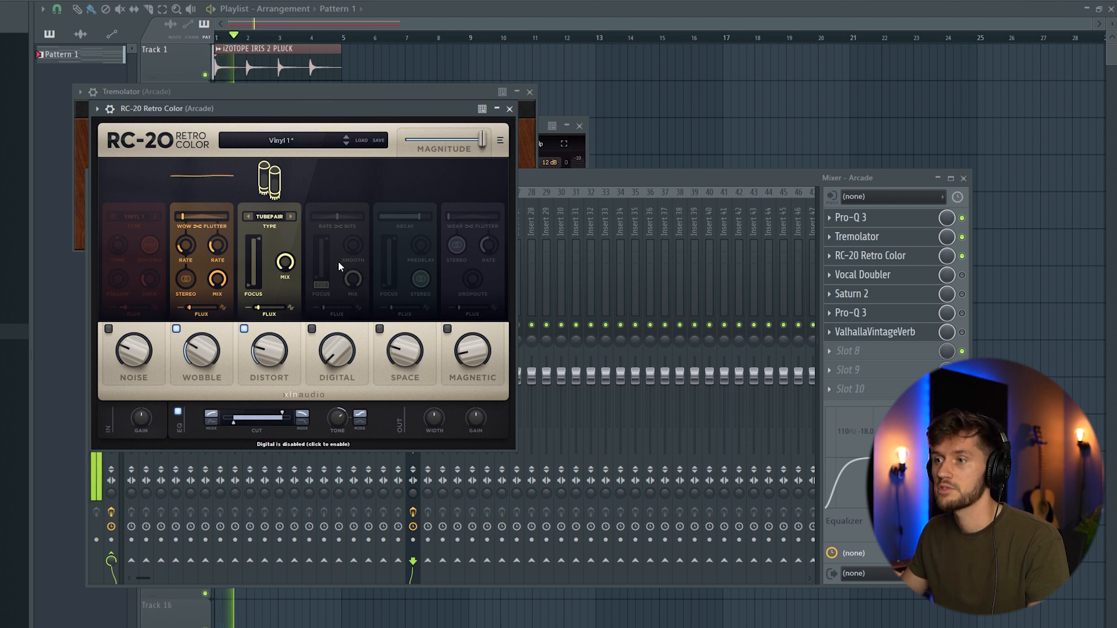
# Open Vocal Doubler on the Arcade mixer track, enable it, and audition the loop with the effect.
pyautogui.click(894, 278)
pyautogui.click(894, 279)
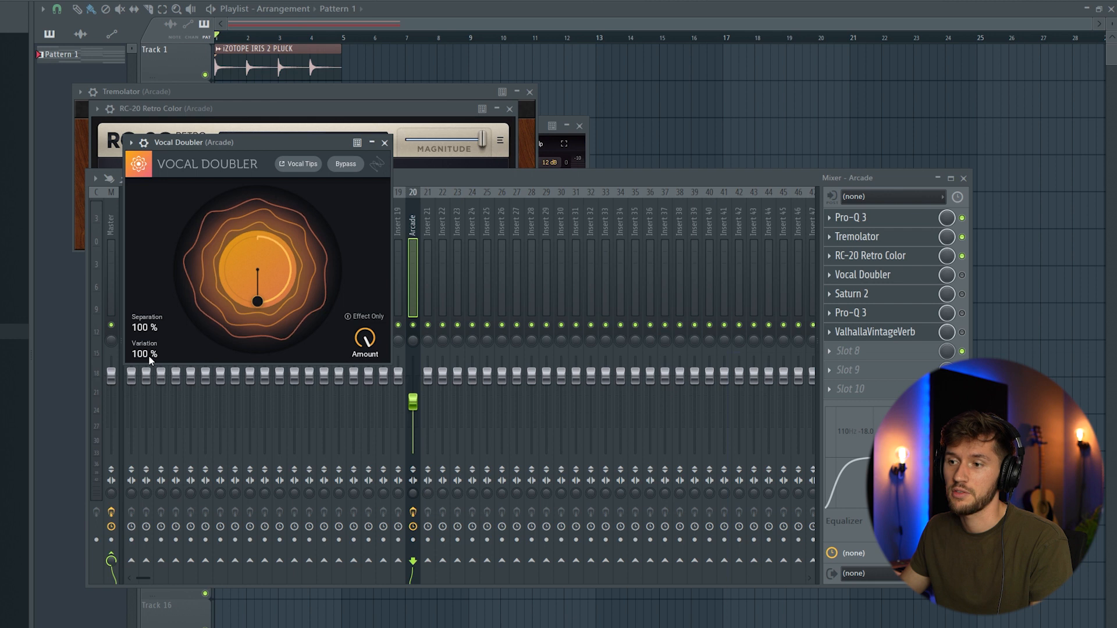
pyautogui.moveTo(354, 342)
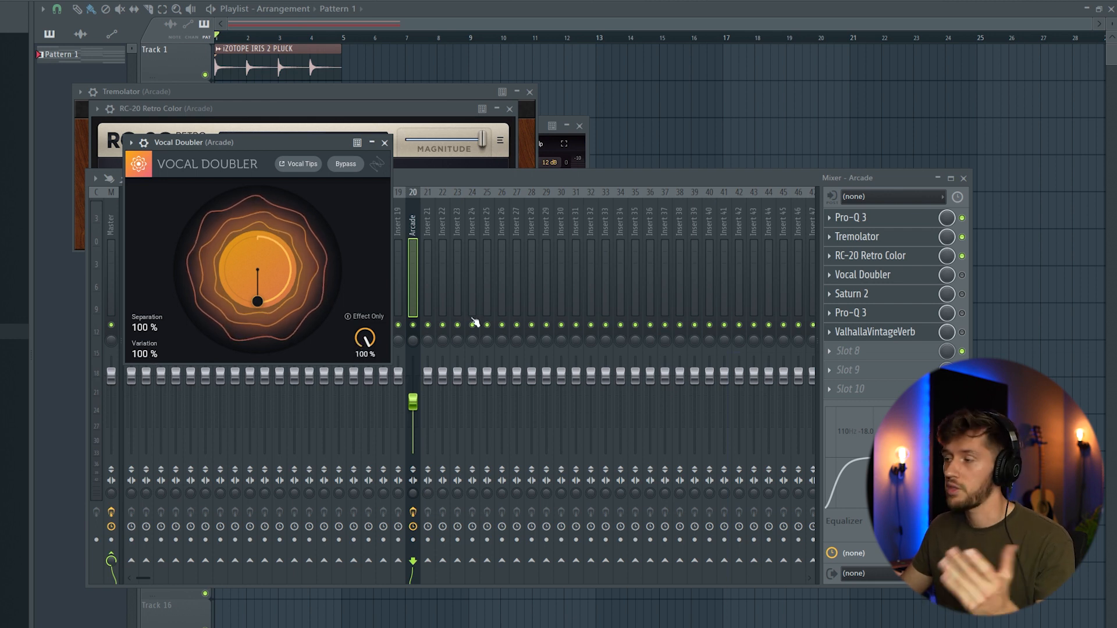
pyautogui.click(963, 275)
pyautogui.press('space')
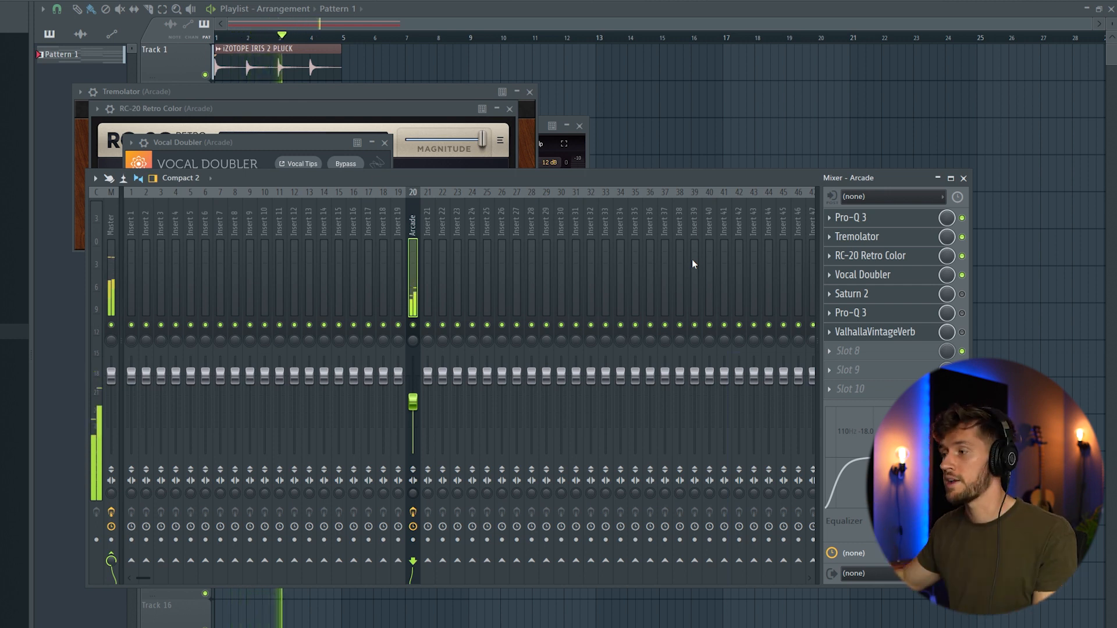
pyautogui.press('space')
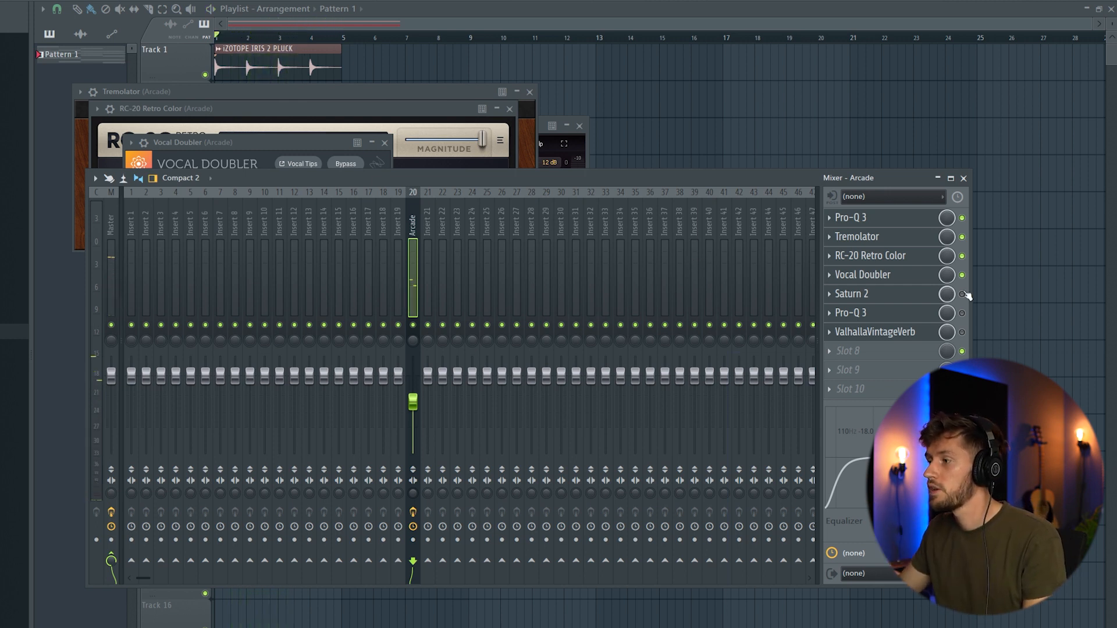
# Enable Saturn 2 on the Arcade mixer track, open it, and audition the loop with its saturation.
pyautogui.click(963, 295)
pyautogui.click(906, 294)
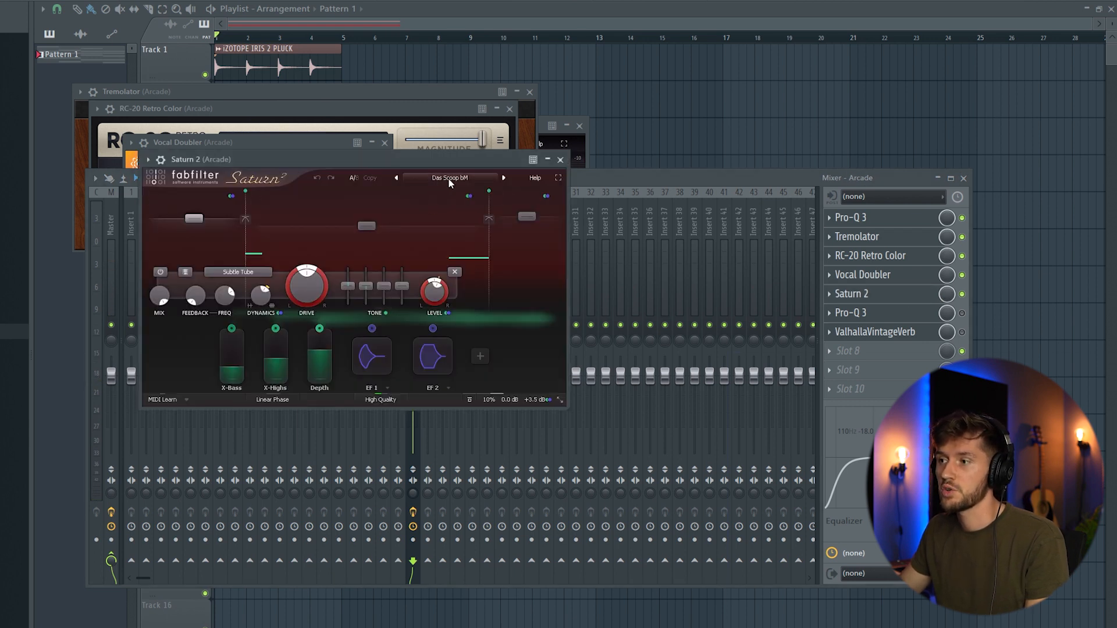
pyautogui.press('space')
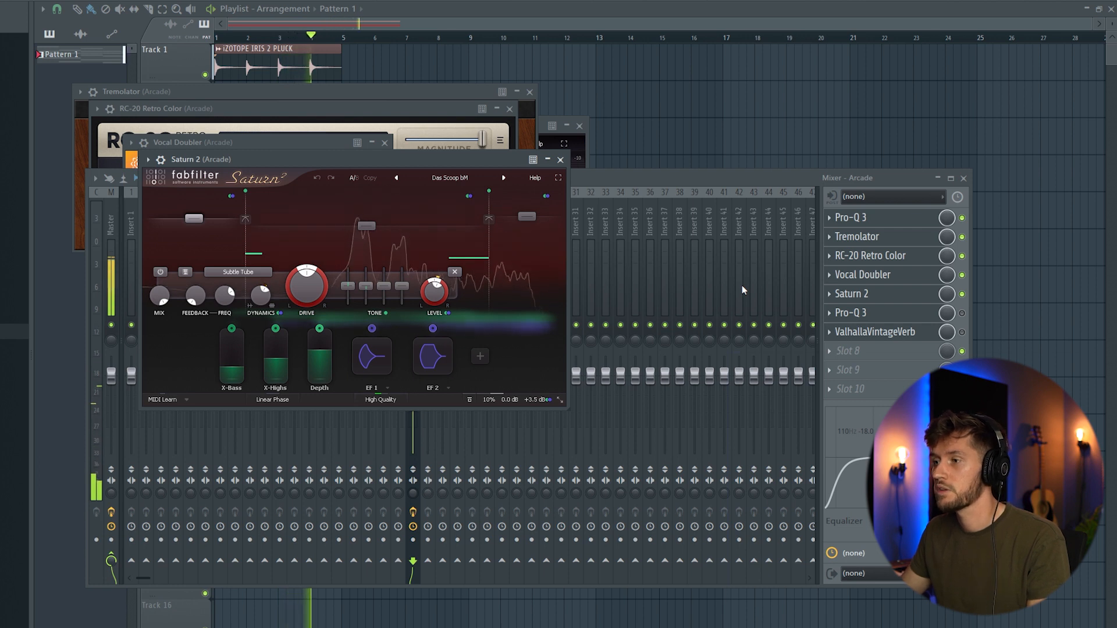
pyautogui.press('space')
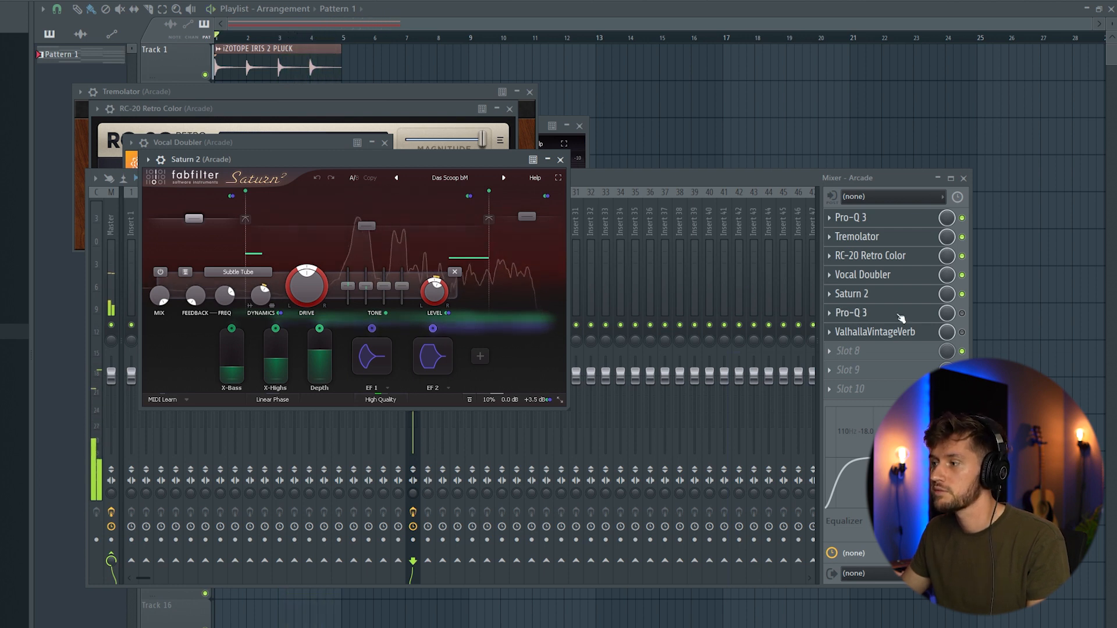
# Enable the second Pro-Q 3 and ValhallaVintageVerb on the Arcade mixer track, open both, and audition the loop.
pyautogui.click(851, 312)
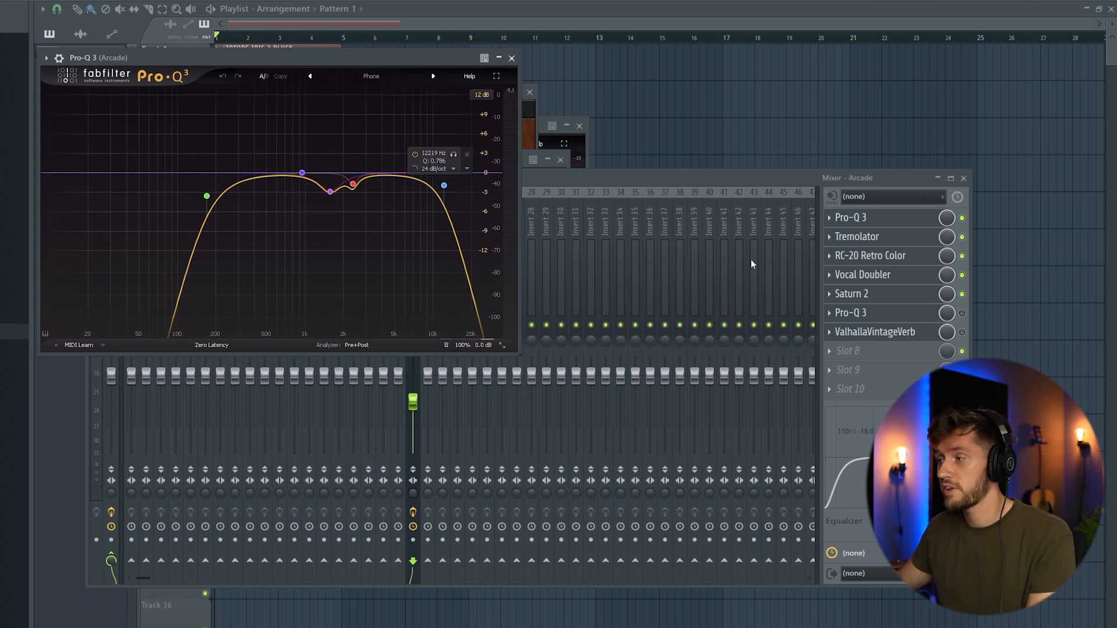
pyautogui.click(963, 313)
pyautogui.press('space')
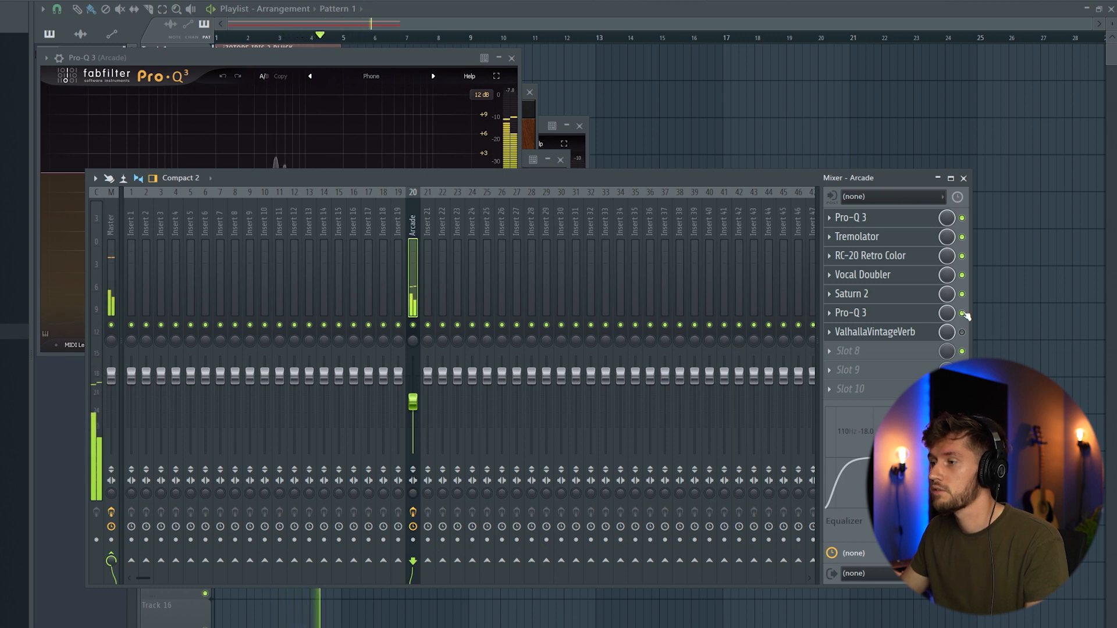
pyautogui.click(897, 337)
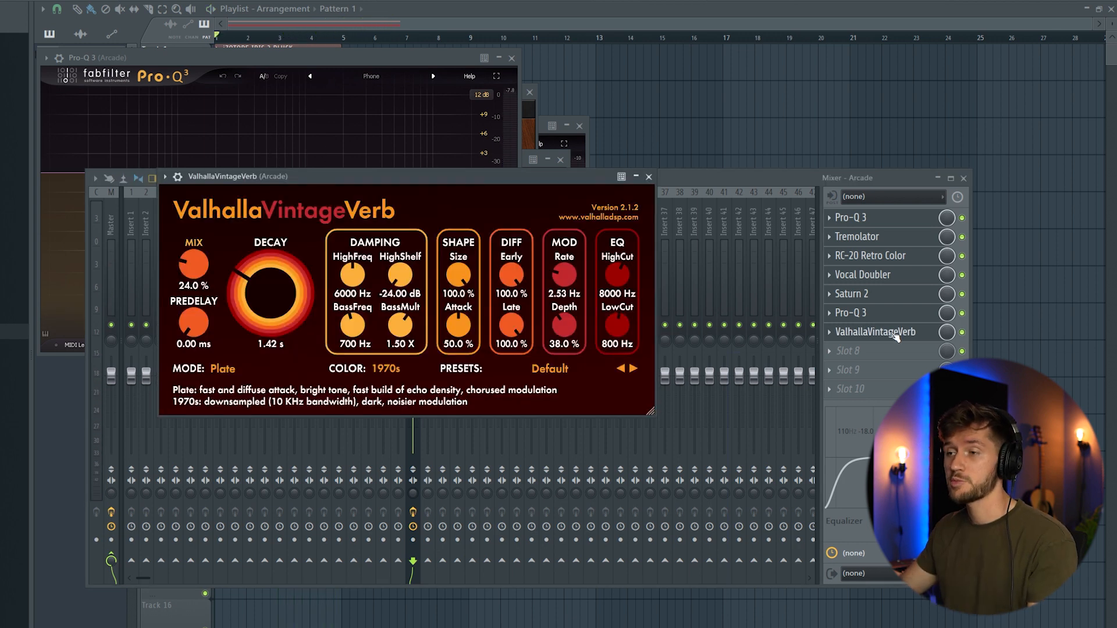
pyautogui.press('space')
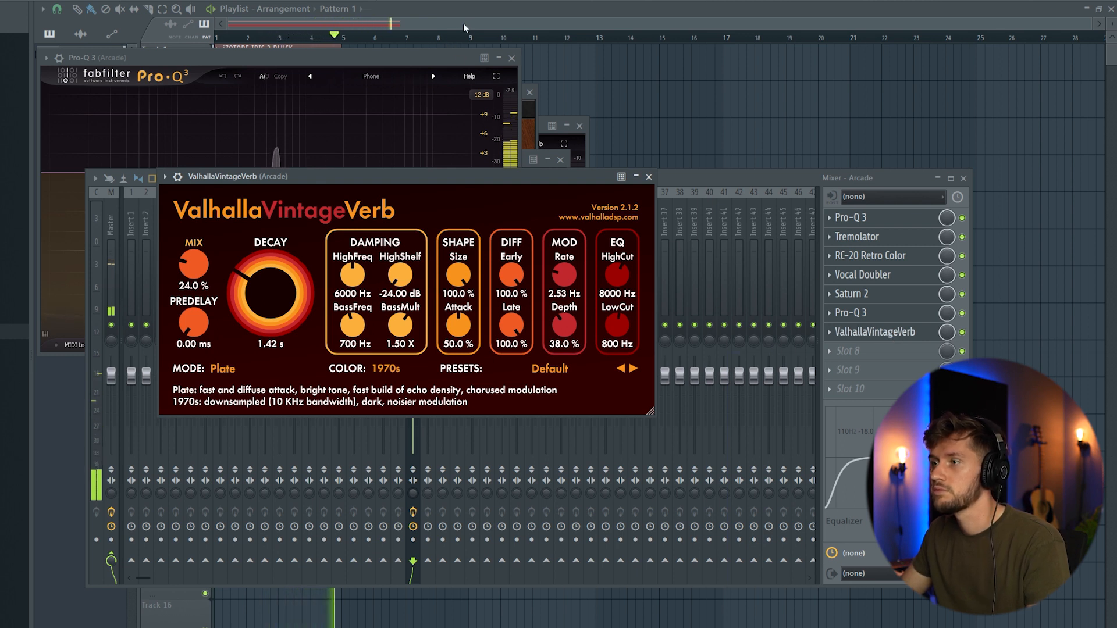
# Preview the Kick [ Kick Me ], Clap [ Mix Me ] and Clap [ On Deck ] samples from the channel rack.
pyautogui.press('F6')
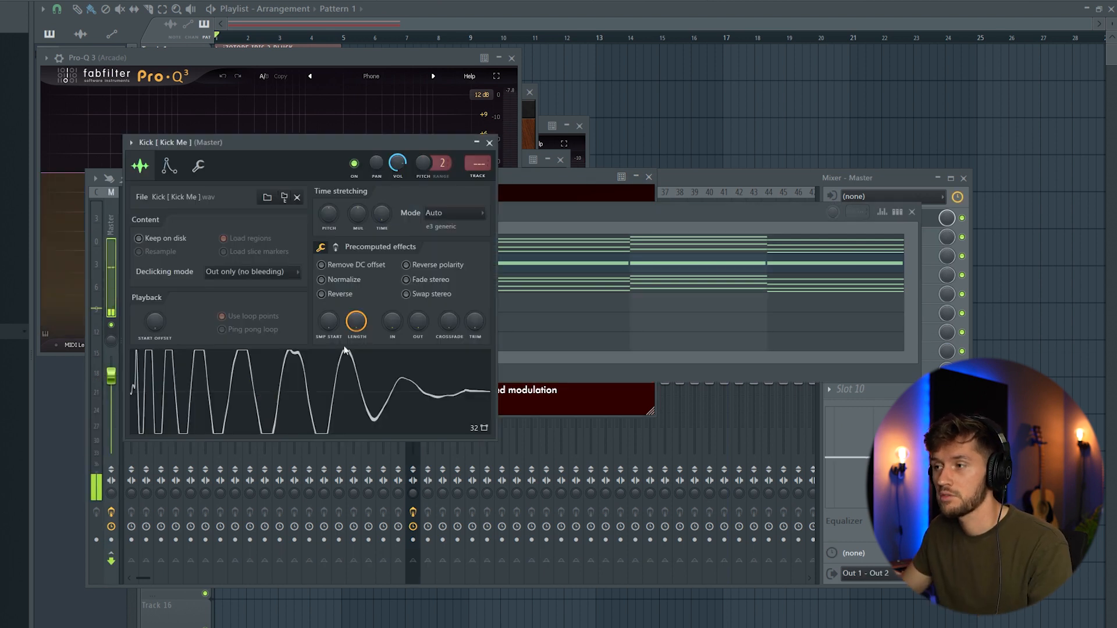
pyautogui.click(528, 218)
pyautogui.click(305, 328)
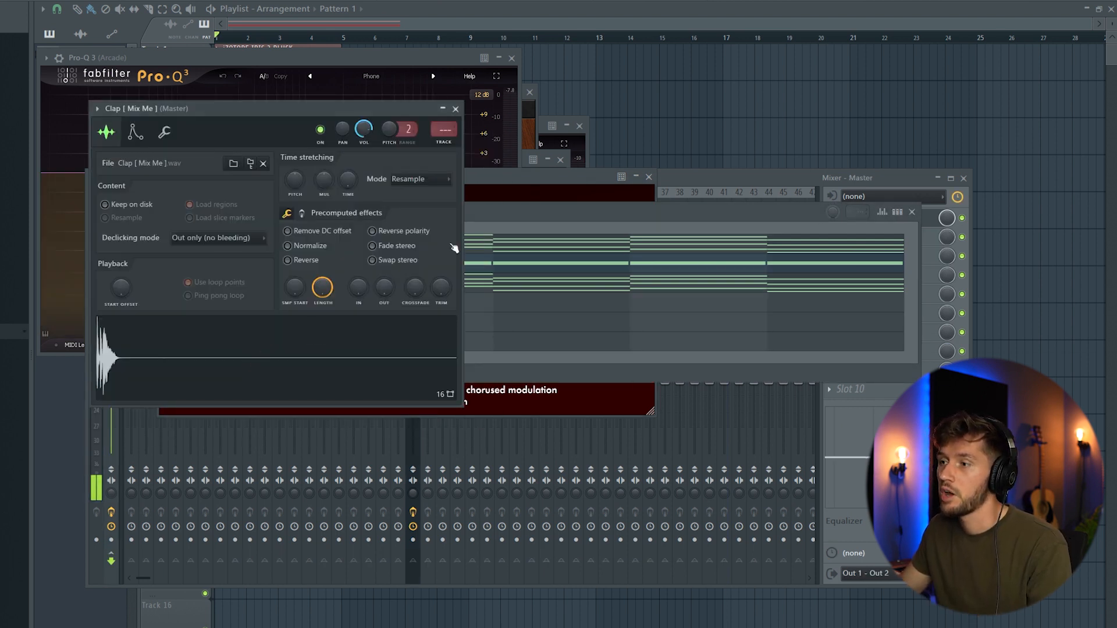
pyautogui.click(492, 217)
pyautogui.click(315, 342)
pyautogui.click(233, 363)
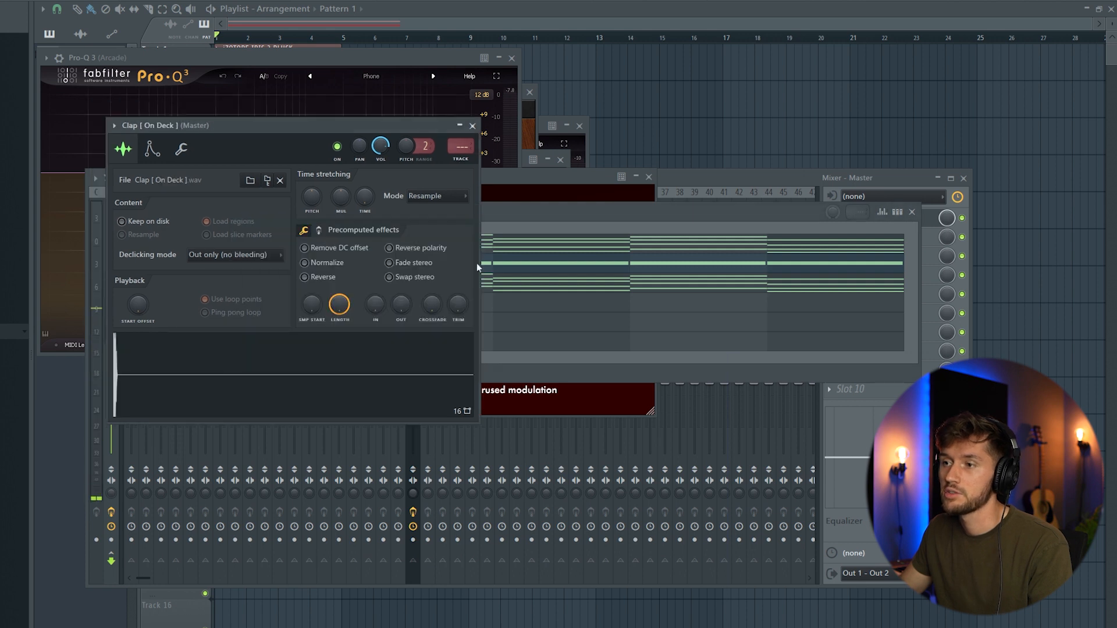
pyautogui.click(541, 218)
# Program Kick [ Kick Me ] with short C5 notes on steps 1, 4, 9 and 12 of each bar across four bars, and play it.
pyautogui.click(386, 310)
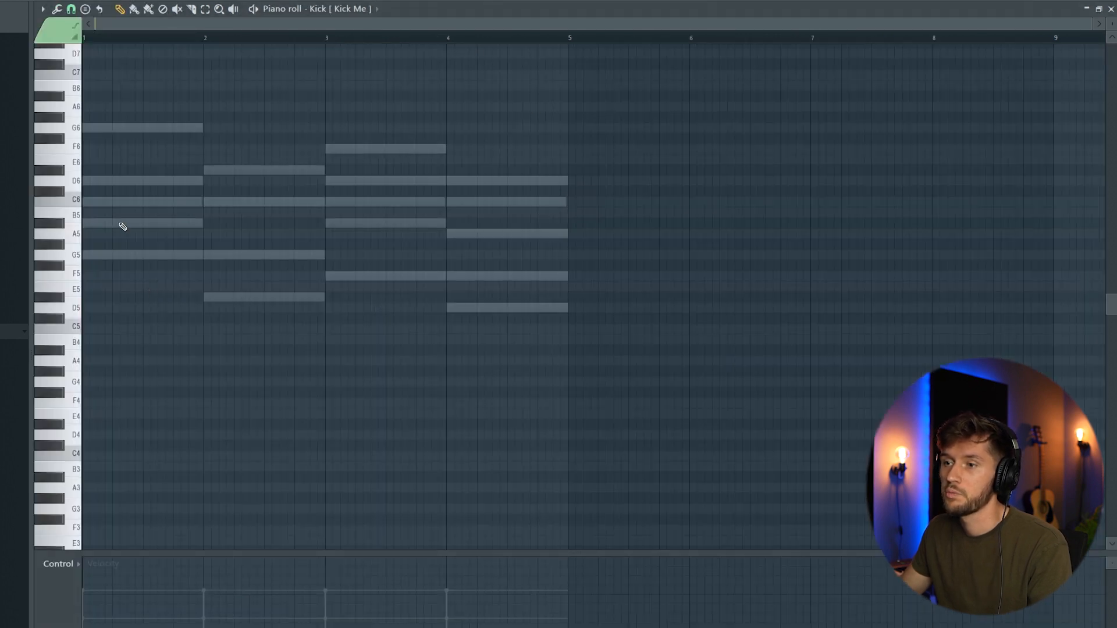
pyautogui.click(92, 332)
pyautogui.moveTo(201, 330); pyautogui.dragTo(93, 331)
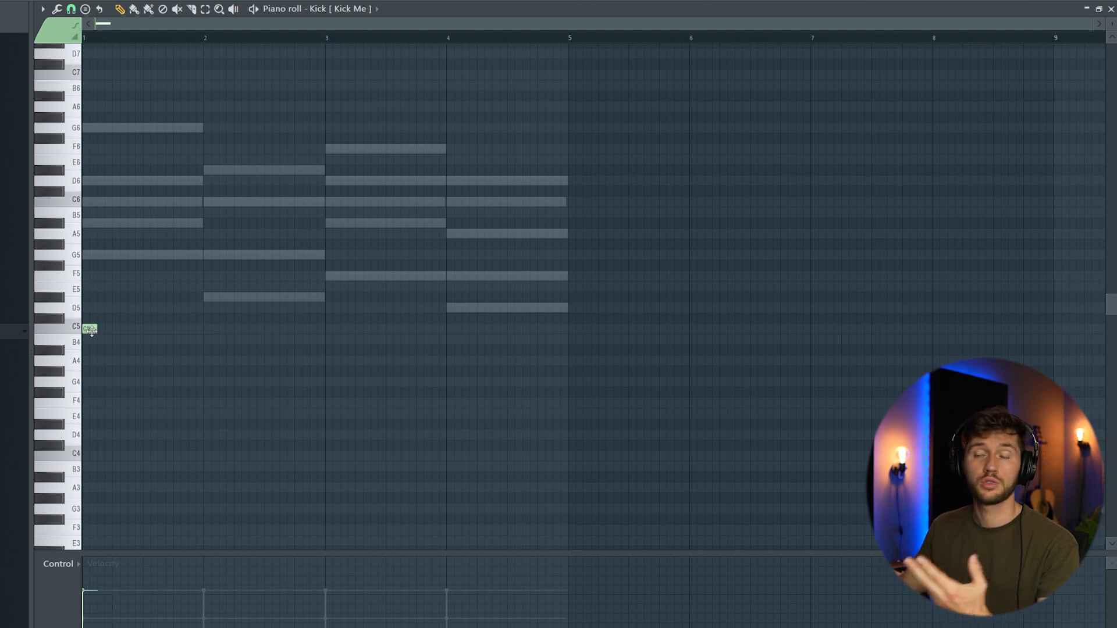
pyautogui.click(105, 330)
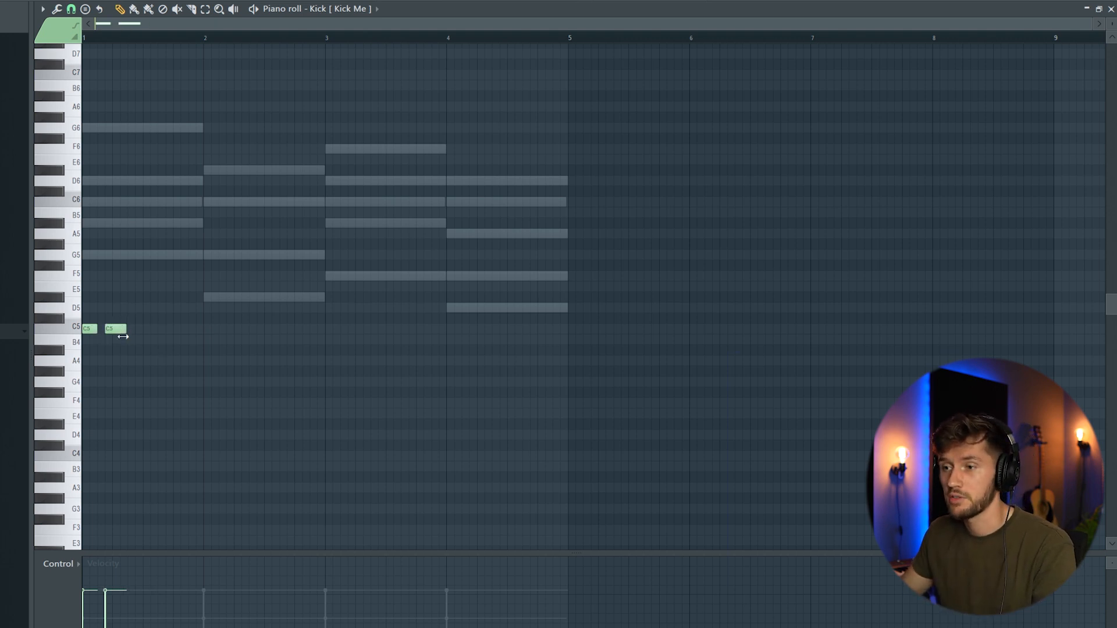
pyautogui.press('space')
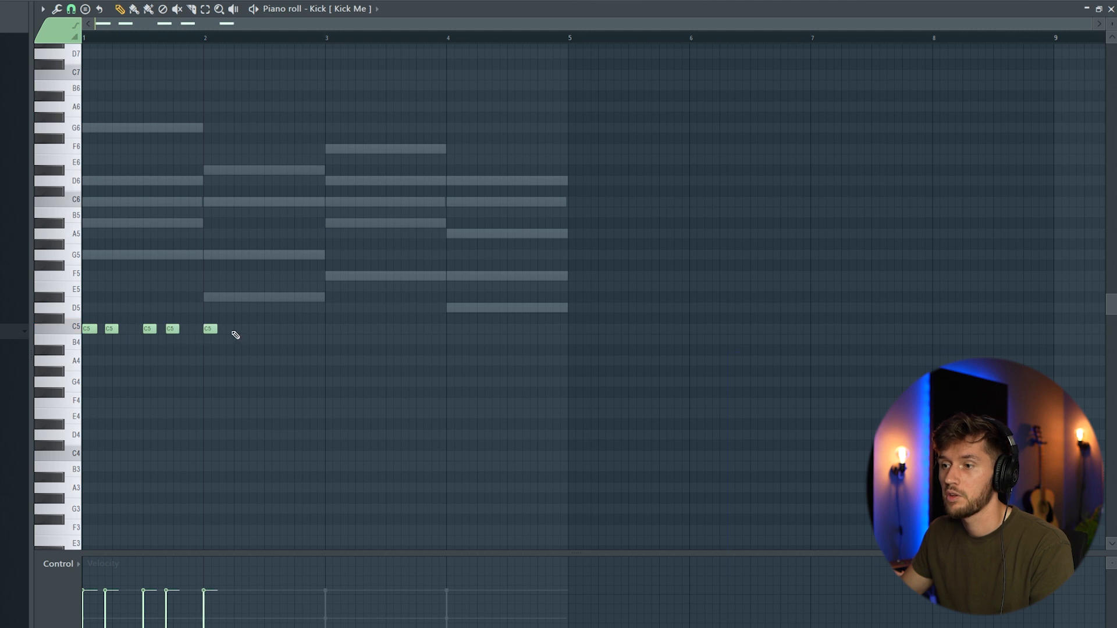
pyautogui.hotkey('ctrl', 'a')
pyautogui.moveTo(107, 330); pyautogui.dragTo(256, 329)
pyautogui.press('space')
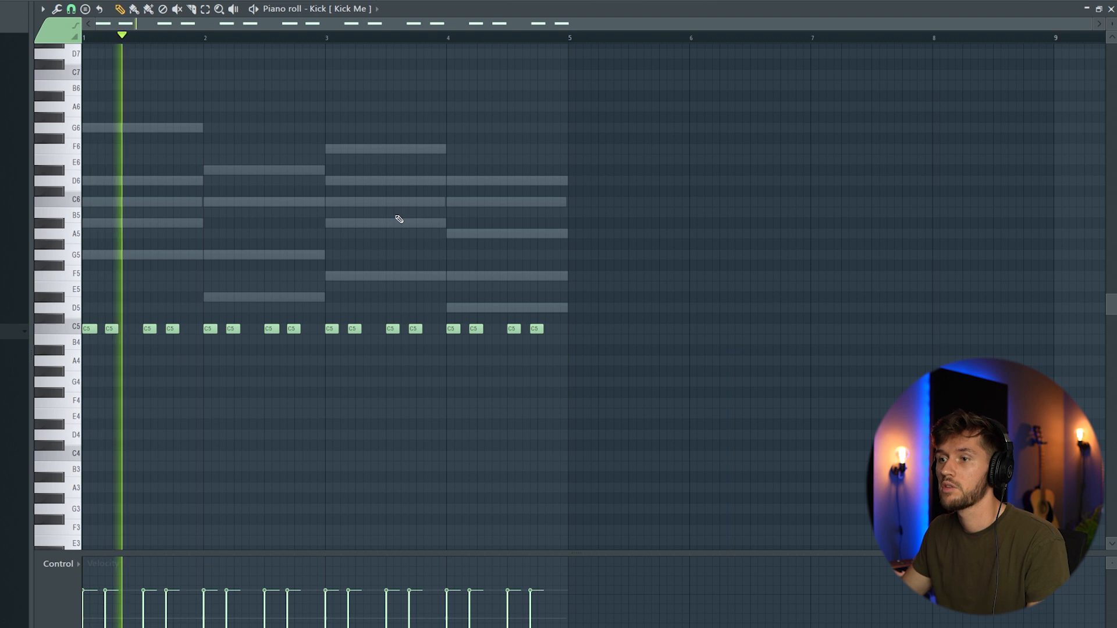
# Program Clap [ Mix Me ] with C5 notes on steps 7 and 15 of each of the four bars, and audition the beat.
pyautogui.press('F6')
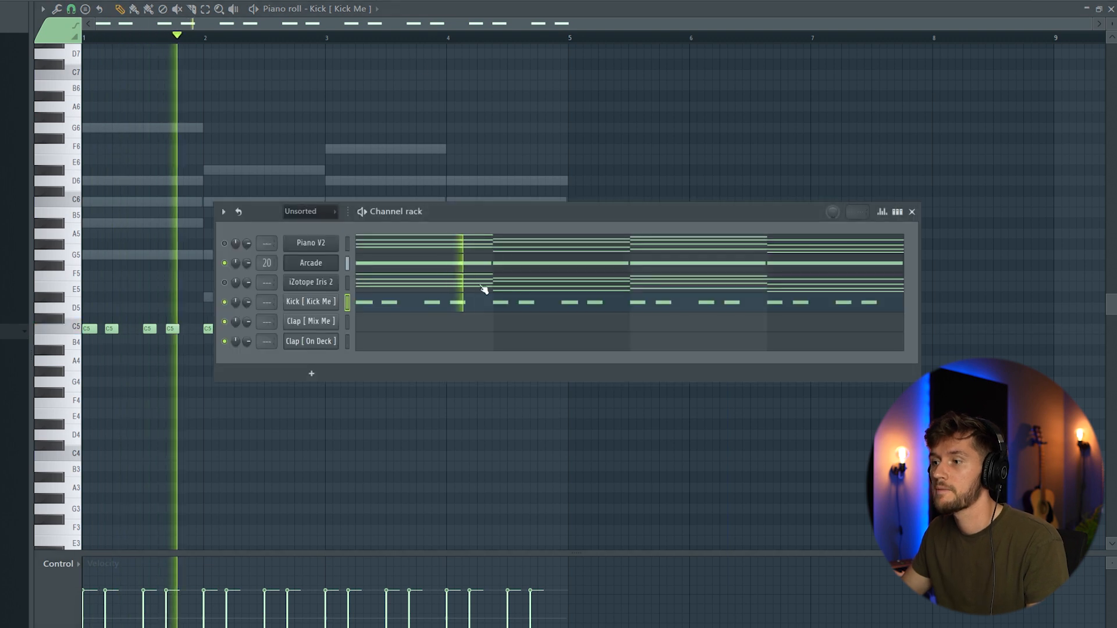
pyautogui.click(412, 322)
pyautogui.press('space')
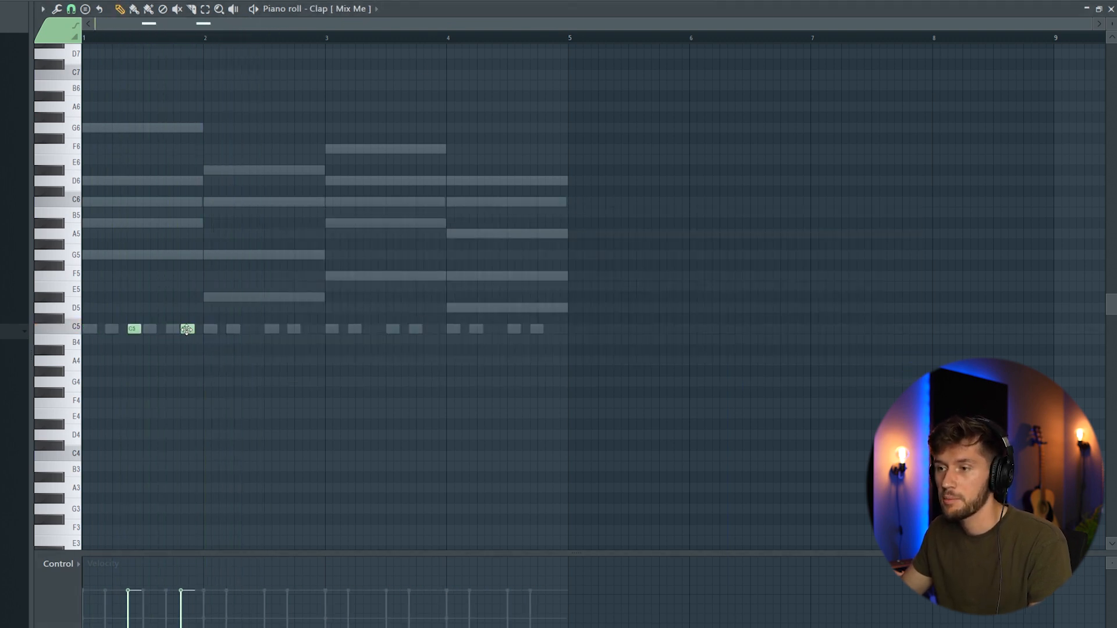
pyautogui.click(194, 331)
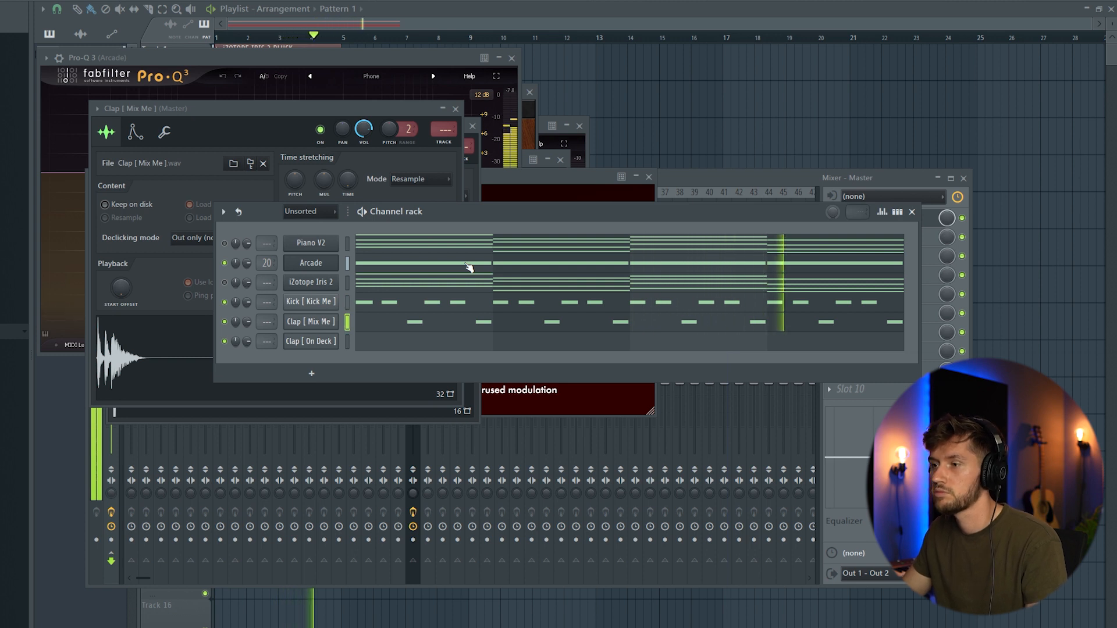
pyautogui.press('space')
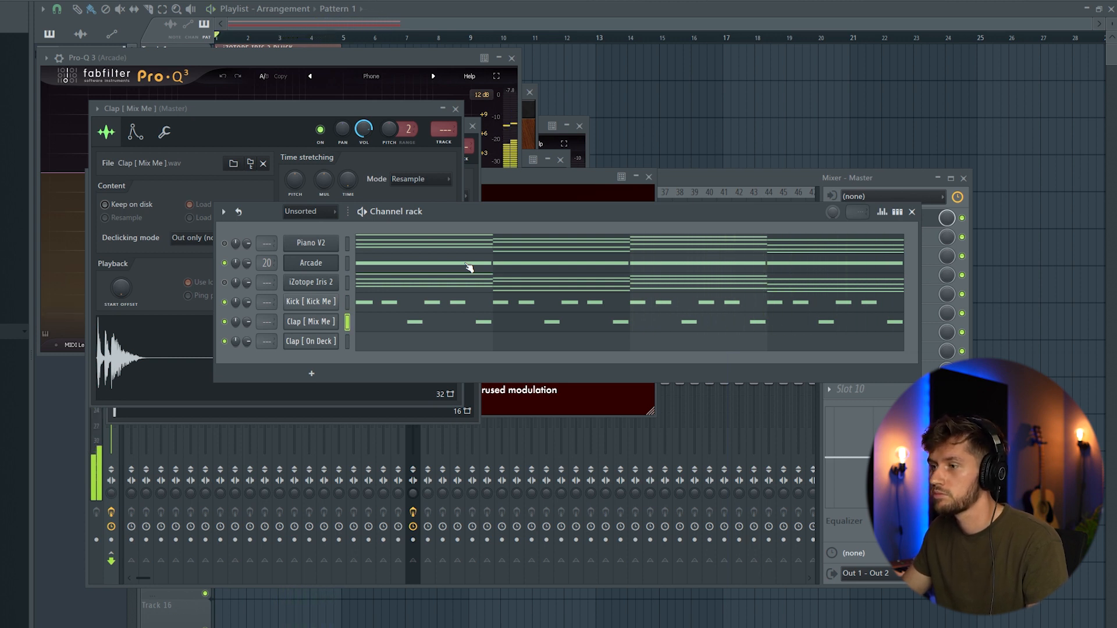
# Layer Clap [ On Deck ] with one C5 note on step 15 of each of the four bars, and audition it.
pyautogui.click(348, 336)
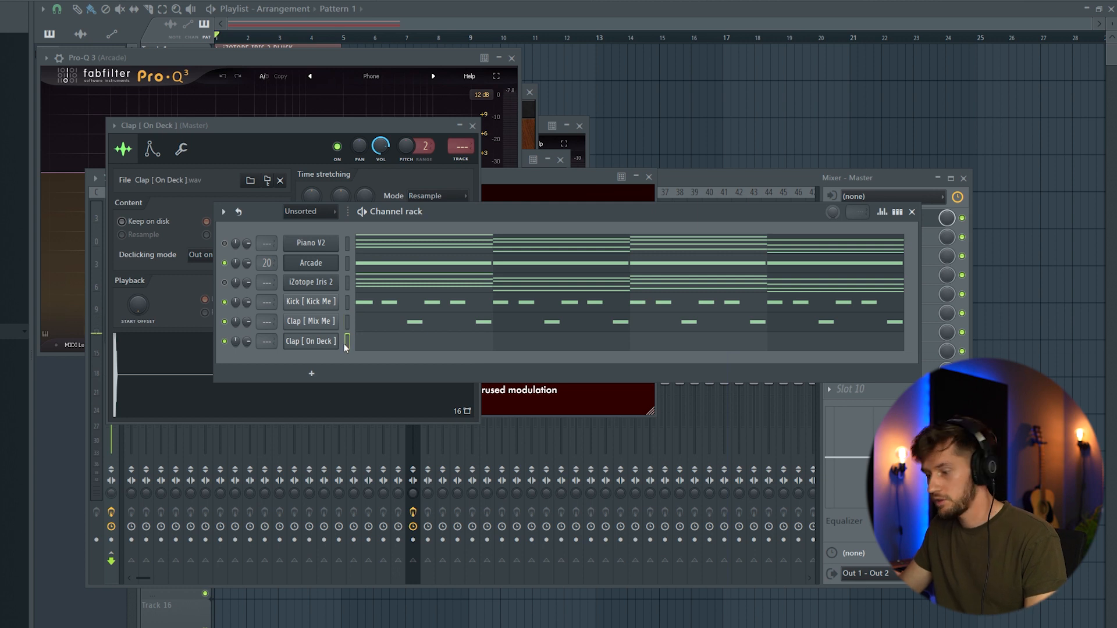
pyautogui.click(483, 342)
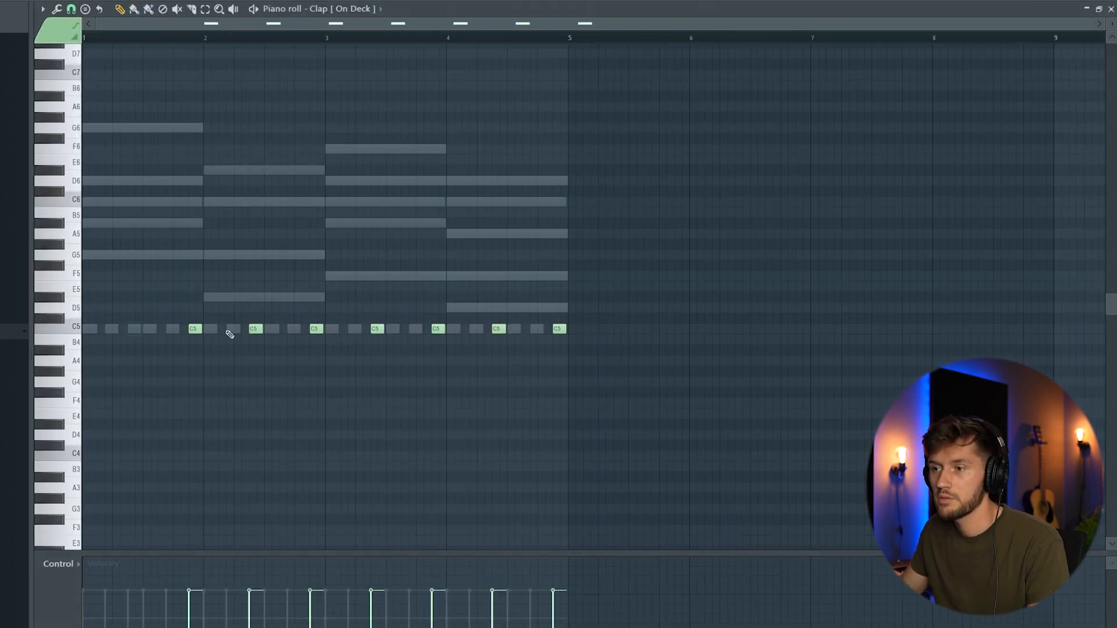
pyautogui.rightClick(377, 328)
pyautogui.press('space')
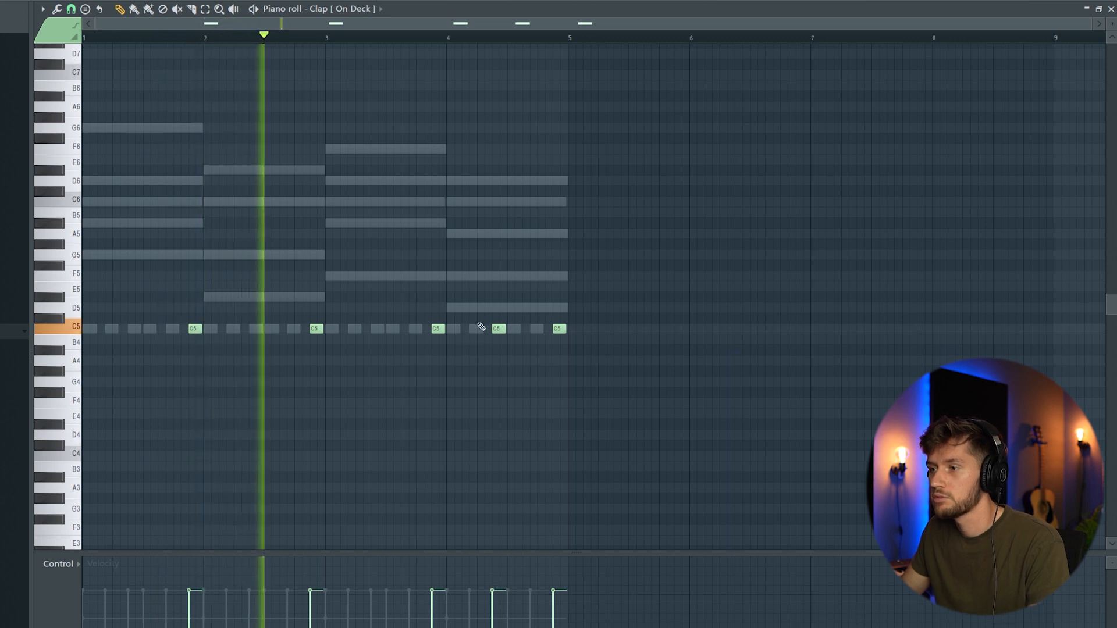
pyautogui.press('F6')
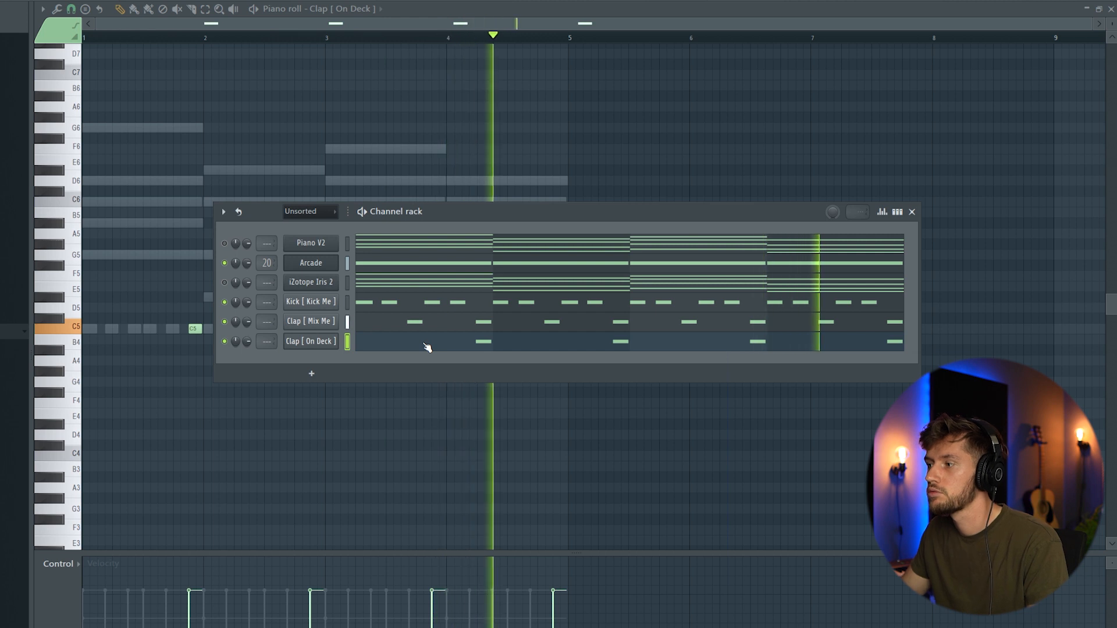
pyautogui.press('space')
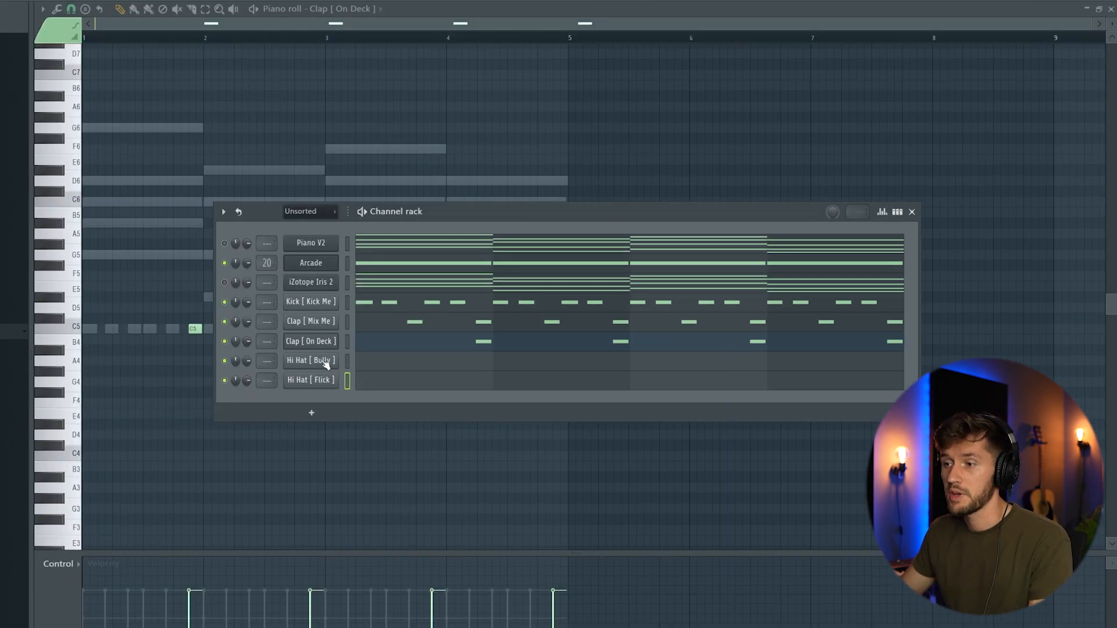
# Preview the Hi Hat [ Bully ] and Hi Hat [ Flick ] samples from the channel rack.
pyautogui.click(325, 362)
pyautogui.click(547, 247)
pyautogui.click(332, 379)
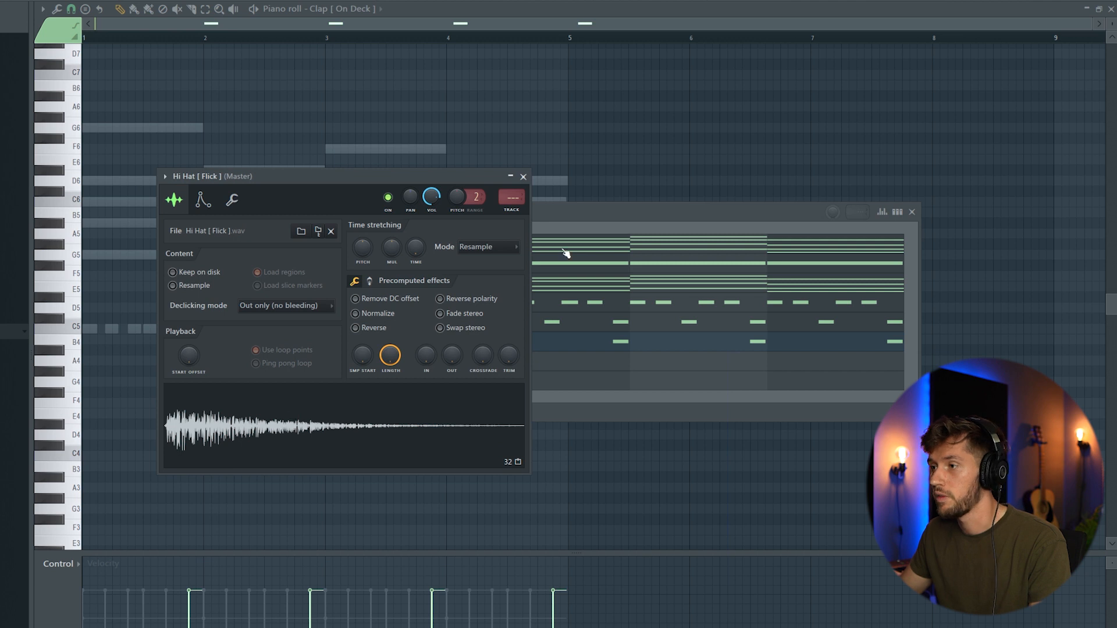
pyautogui.click(566, 253)
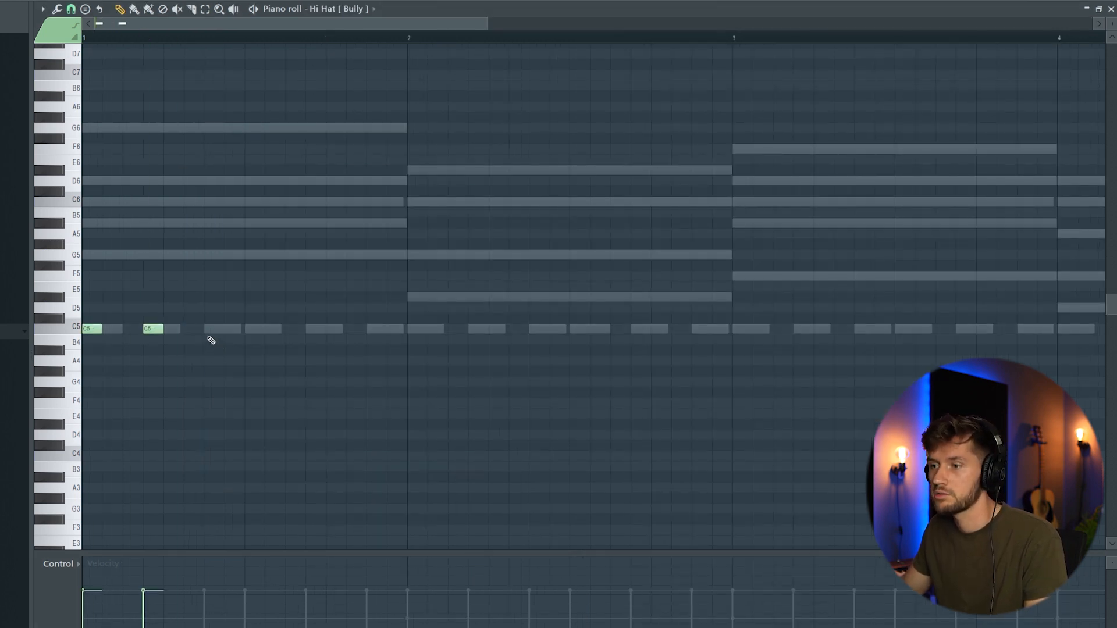
# Start the Hi Hat [ Bully ] pattern on C5, chopping steps 7 and 8 of bar one into a four-note roll with rising velocities.
pyautogui.press('space')
pyautogui.click(228, 331)
pyautogui.press('space')
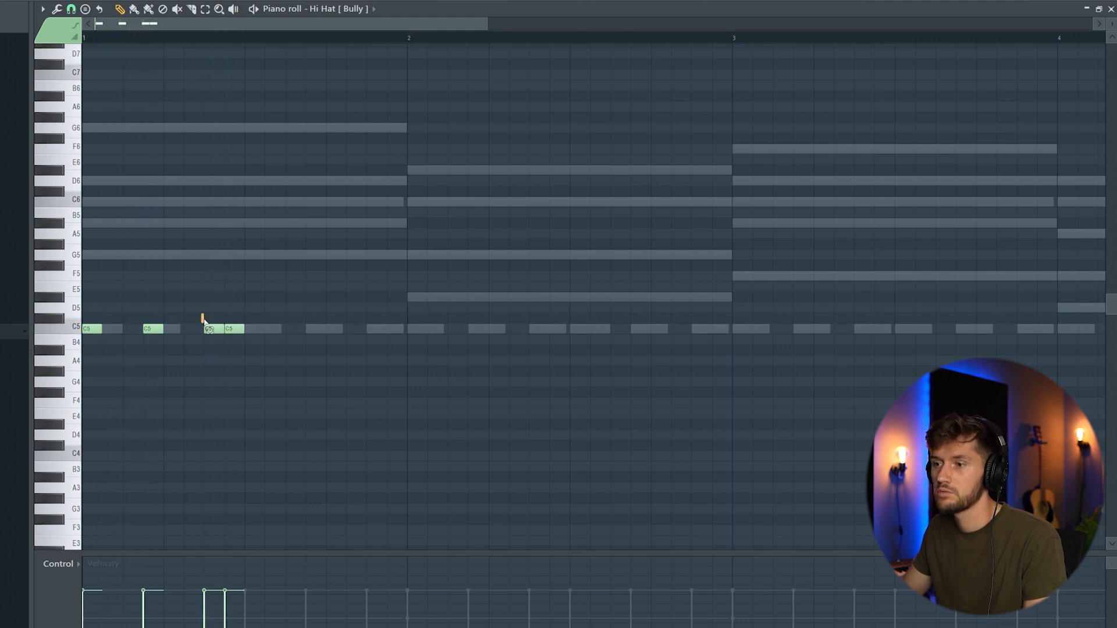
pyautogui.moveTo(202, 316); pyautogui.dragTo(244, 335)
pyautogui.moveTo(393, 318); pyautogui.dragTo(385, 318)
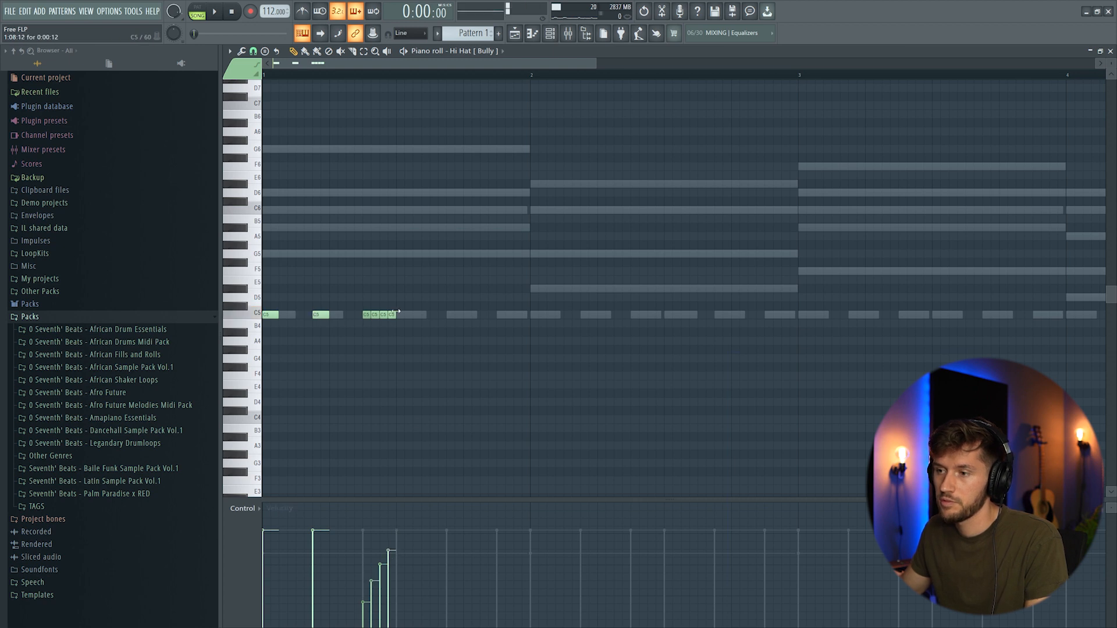
pyautogui.press('space')
pyautogui.press('space')
# Complete the first bar of Hi Hat [ Bully ] with C5 notes on steps 9, 12, 14, 15 and 16, auditioning along the way.
pyautogui.click(498, 317)
pyautogui.press('space')
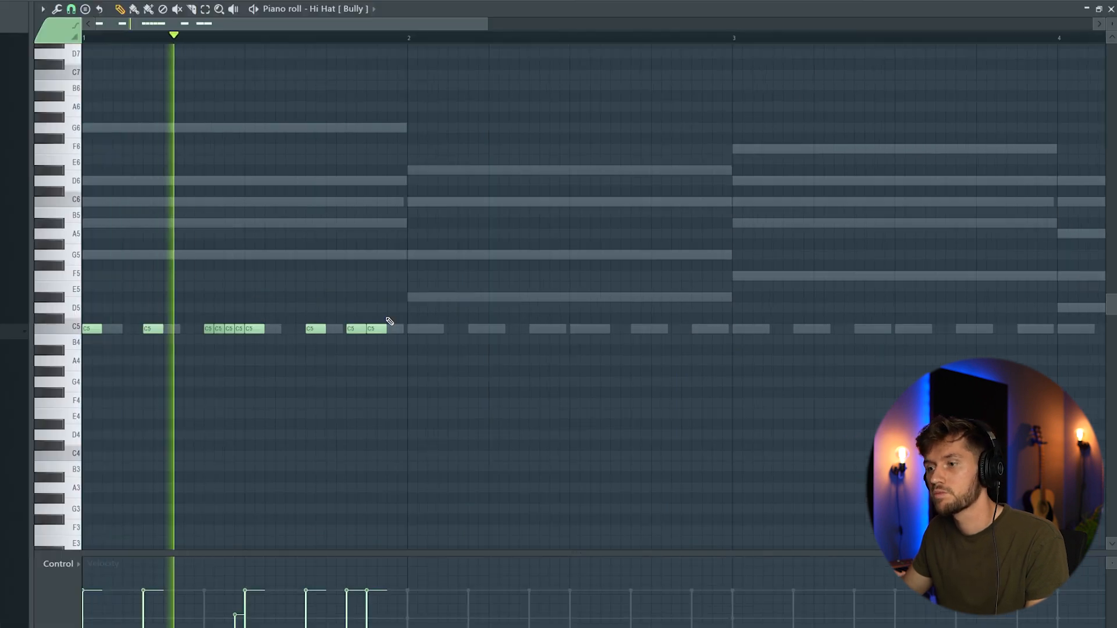
pyautogui.press('space')
pyautogui.click(391, 328)
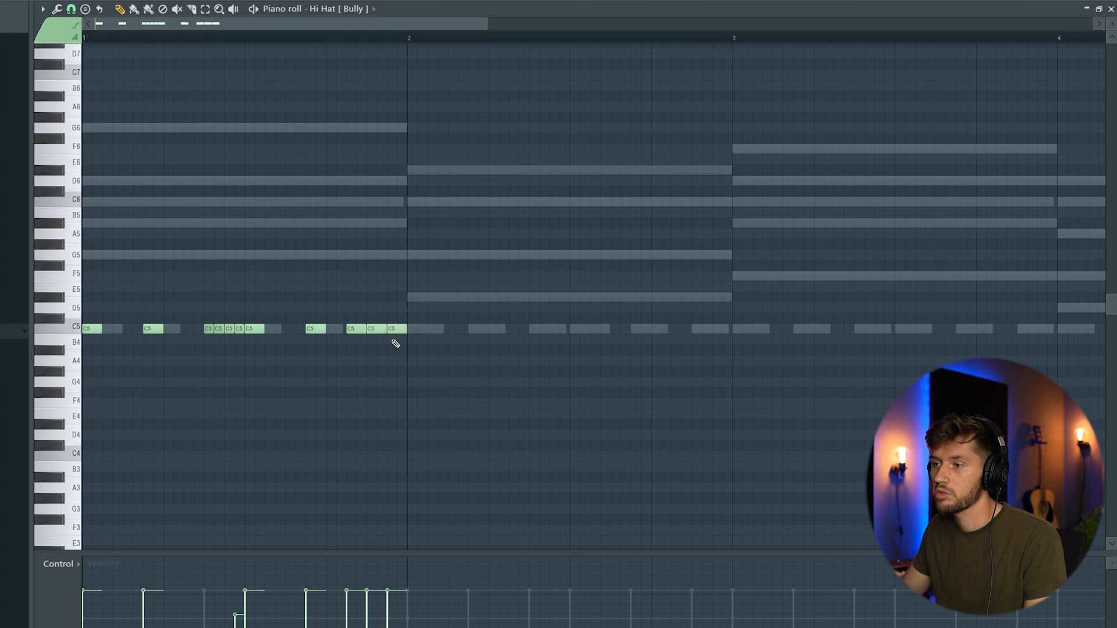
# Split the last hi-hat note of bar one into two quick hits, lower their velocities, and play the pattern.
pyautogui.press('space')
pyautogui.moveTo(397, 591); pyautogui.dragTo(395, 611)
pyautogui.press('space')
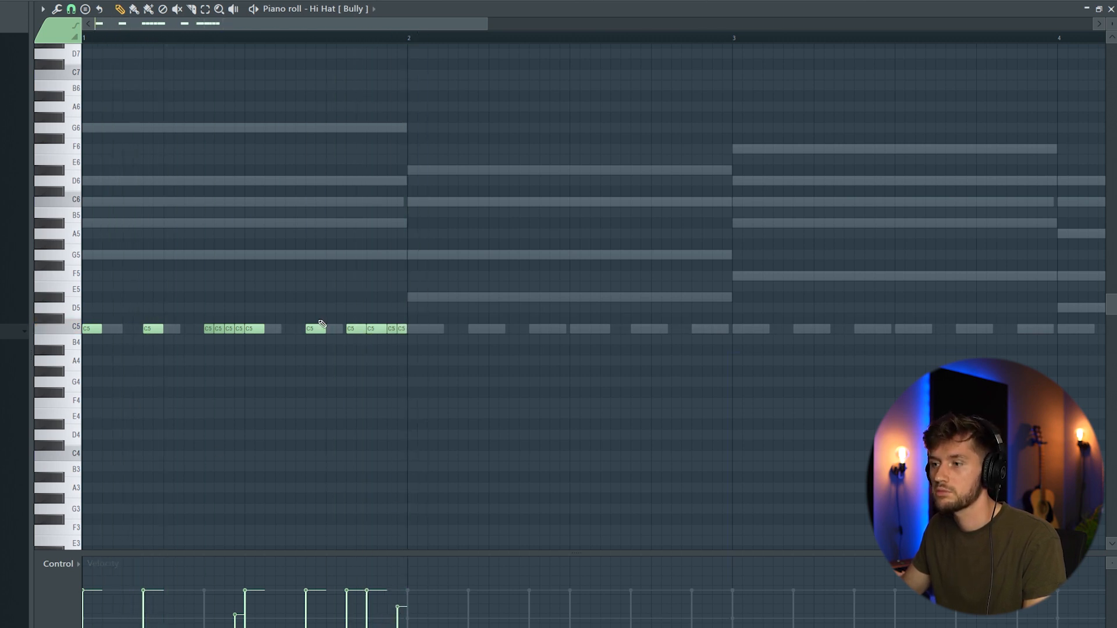
# Audition the one-bar Hi Hat [ Bully ] pattern on C5 and repeat it across all four bars.
pyautogui.press('space')
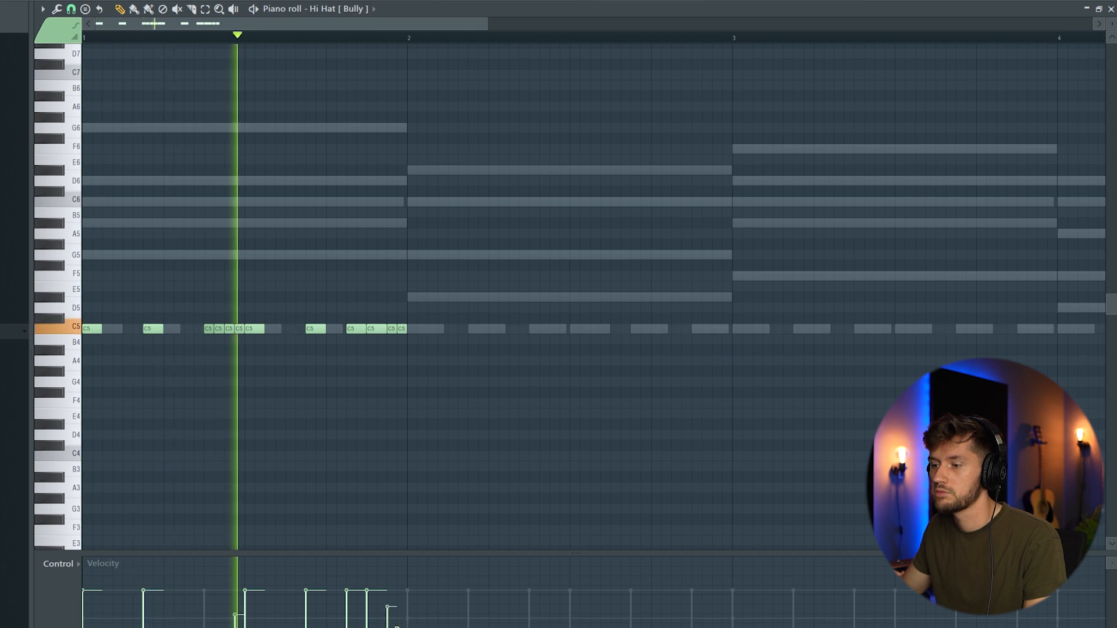
pyautogui.press('space')
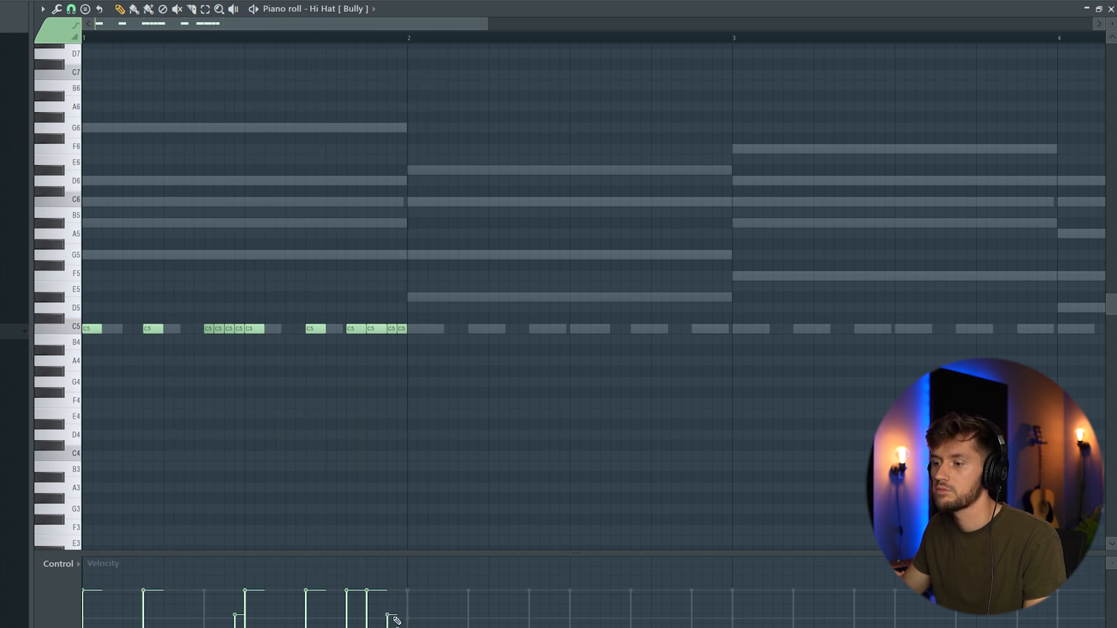
pyautogui.press('space')
pyautogui.hotkey('ctrl', 'a')
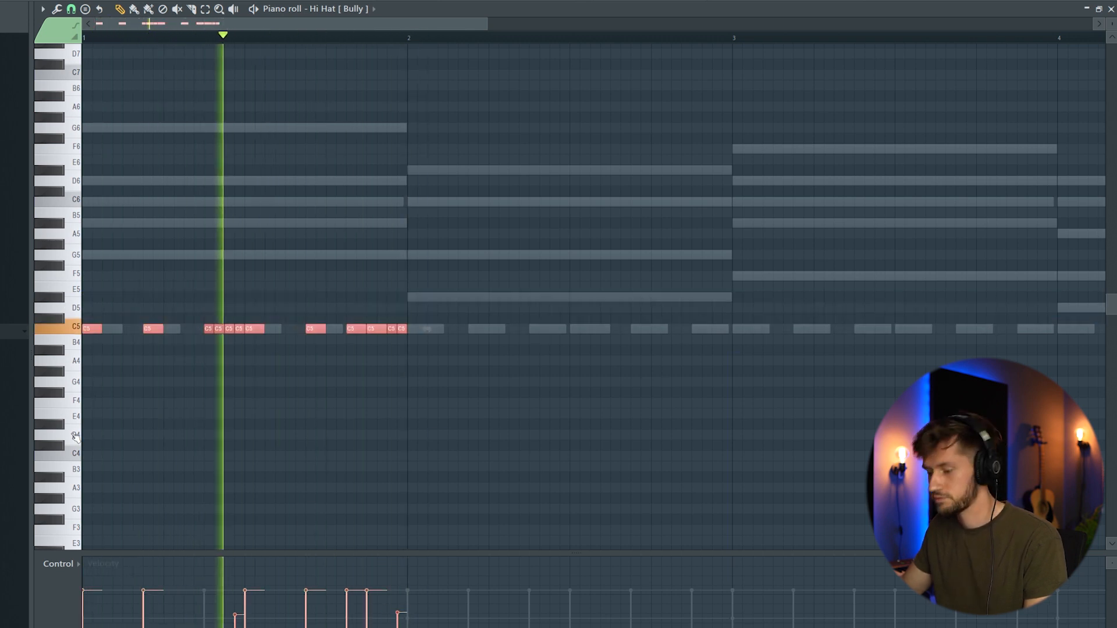
pyautogui.moveTo(205, 330); pyautogui.dragTo(221, 342)
pyautogui.press('space')
pyautogui.moveTo(114, 331); pyautogui.dragTo(429, 341)
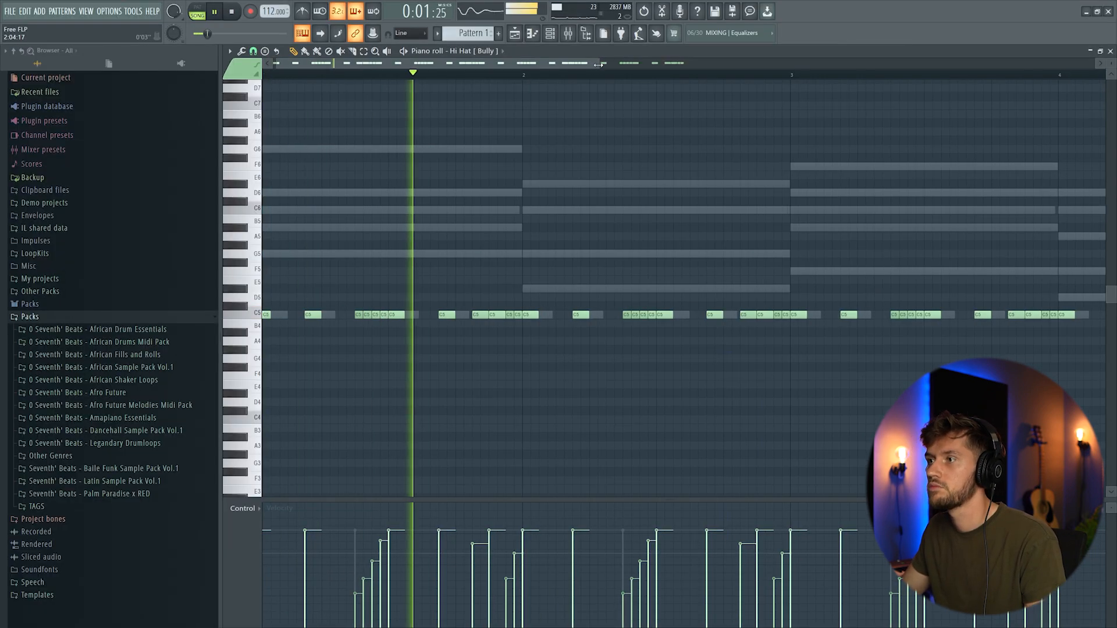
pyautogui.moveTo(595, 63); pyautogui.dragTo(748, 102)
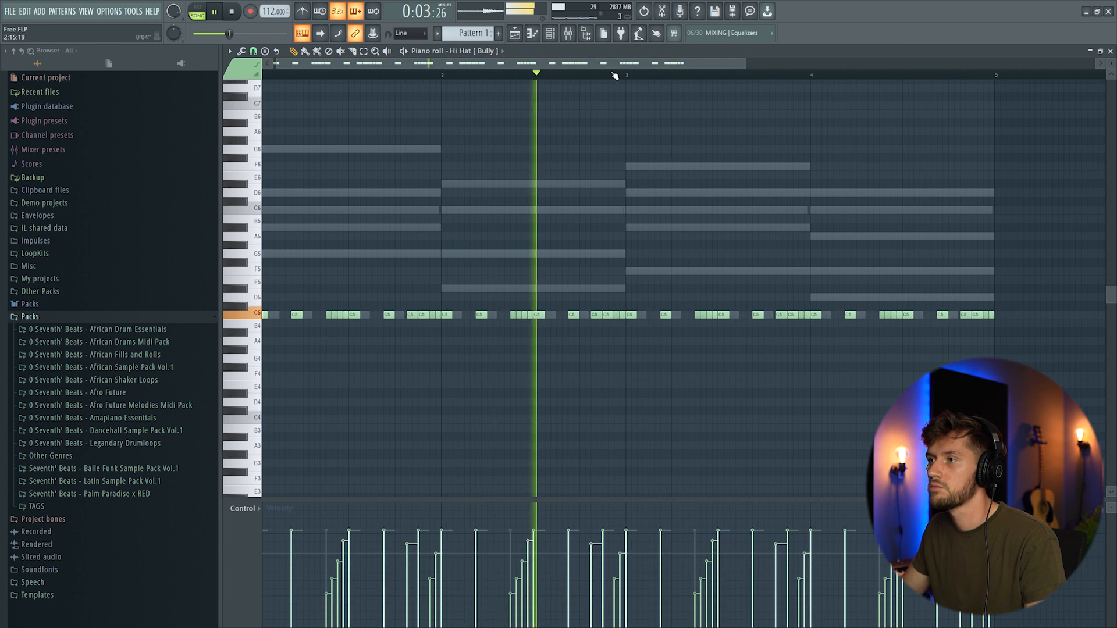
# Add short rolls on E5 and G#5 to the Hi Hat [ Flick ] pattern across four bars and play it with the beat.
pyautogui.press('F6')
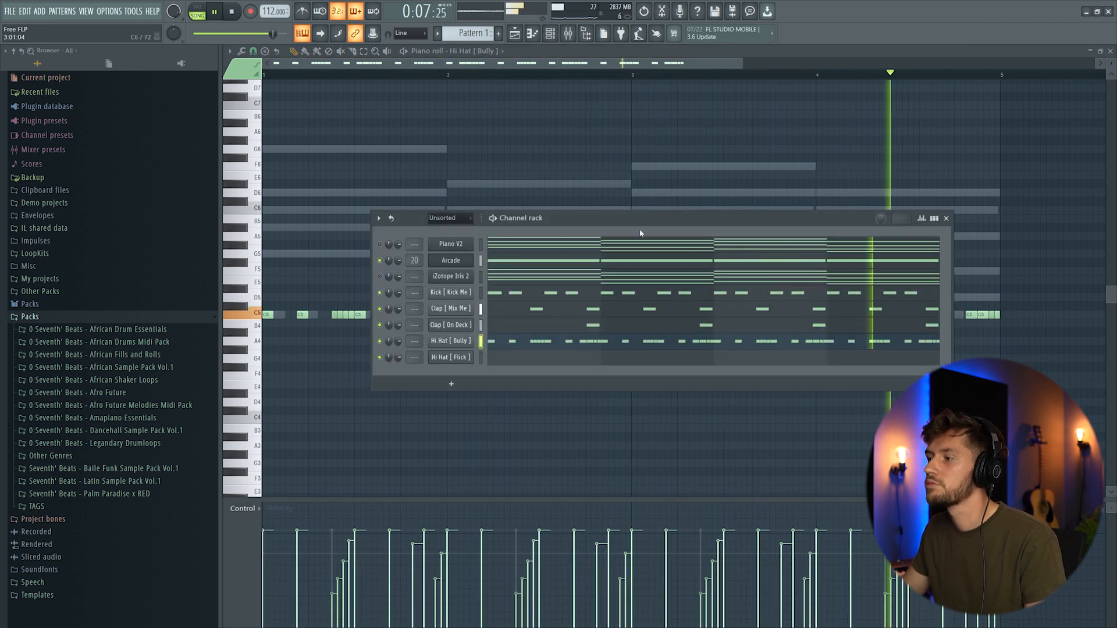
pyautogui.press('space')
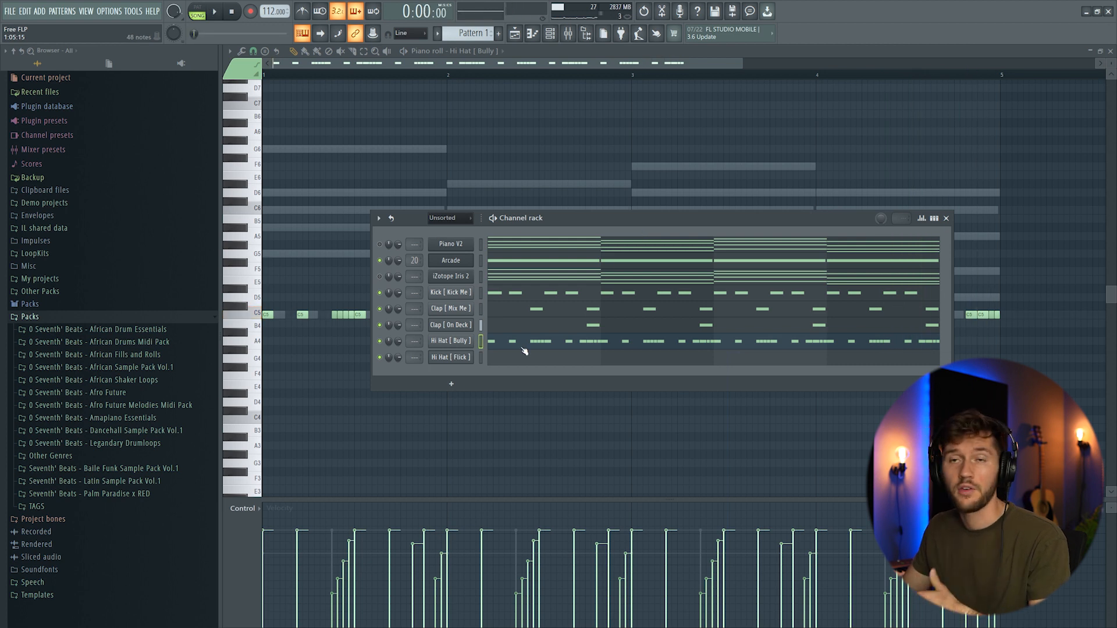
pyautogui.click(523, 354)
pyautogui.scroll(-1, 494, 330)
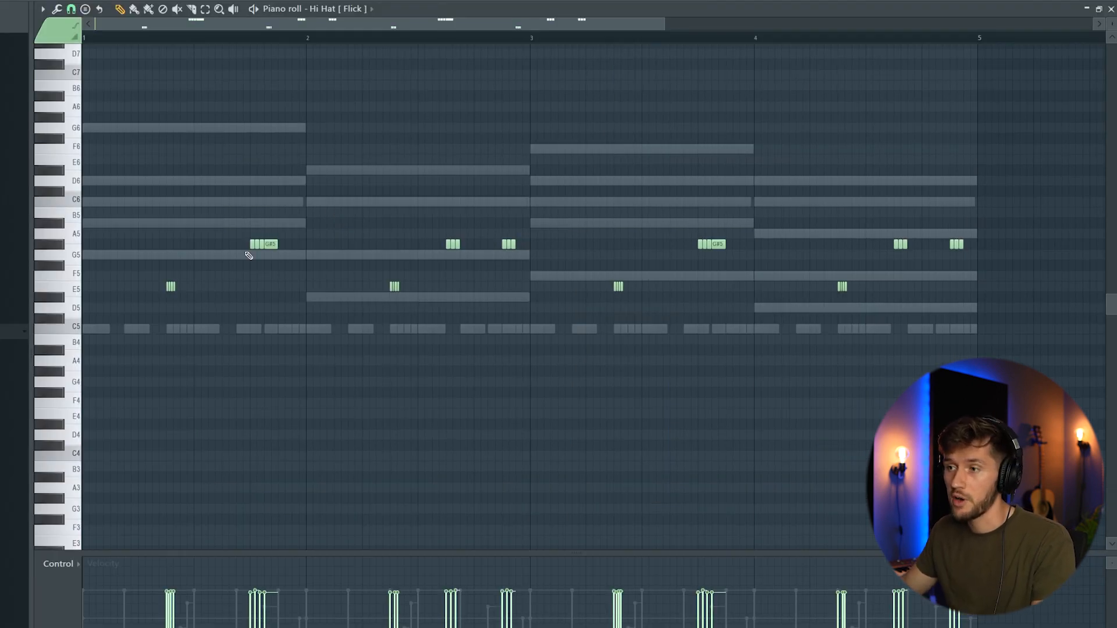
pyautogui.press('space')
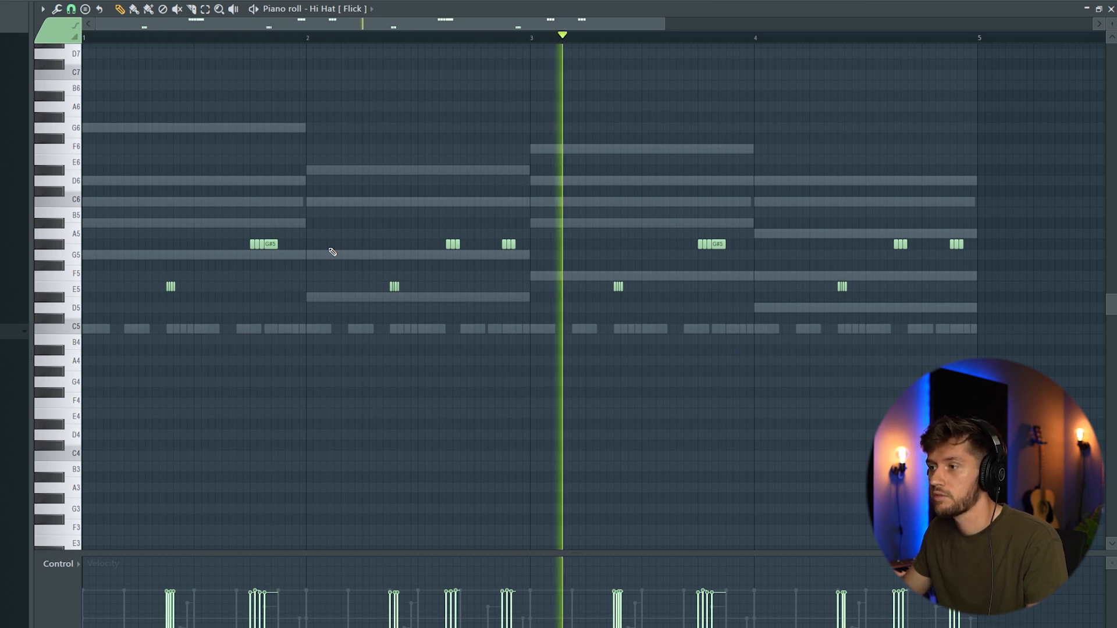
# Adjust the Hi Hat [ Flick ] channel's volume in the channel rack while the beat plays, and stop playback.
pyautogui.press('F6')
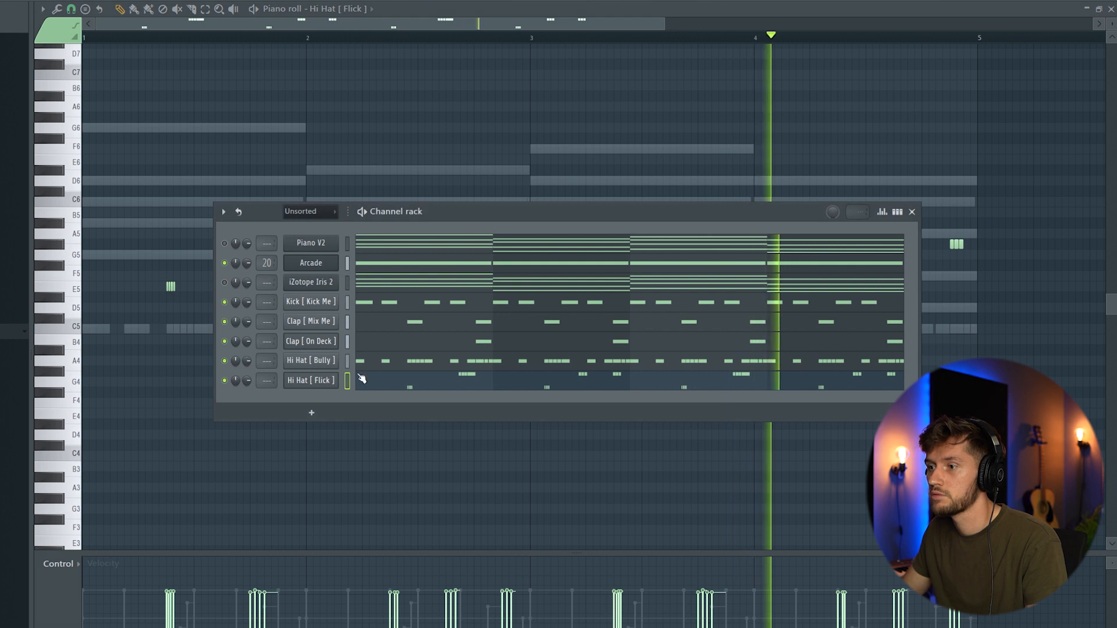
pyautogui.moveTo(247, 381); pyautogui.dragTo(247, 390)
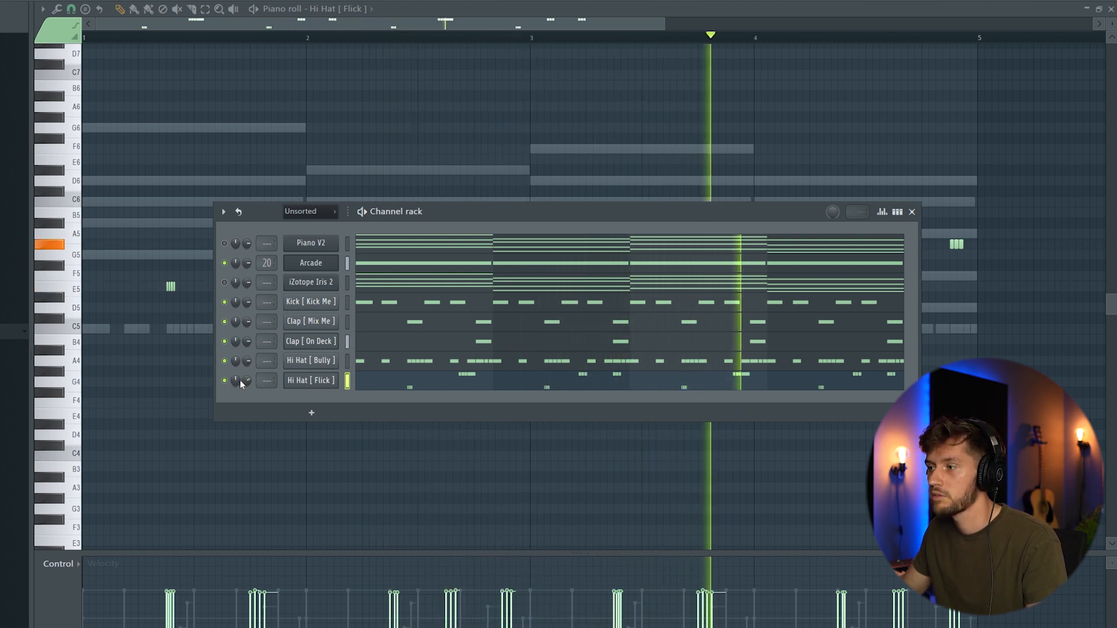
pyautogui.press('space')
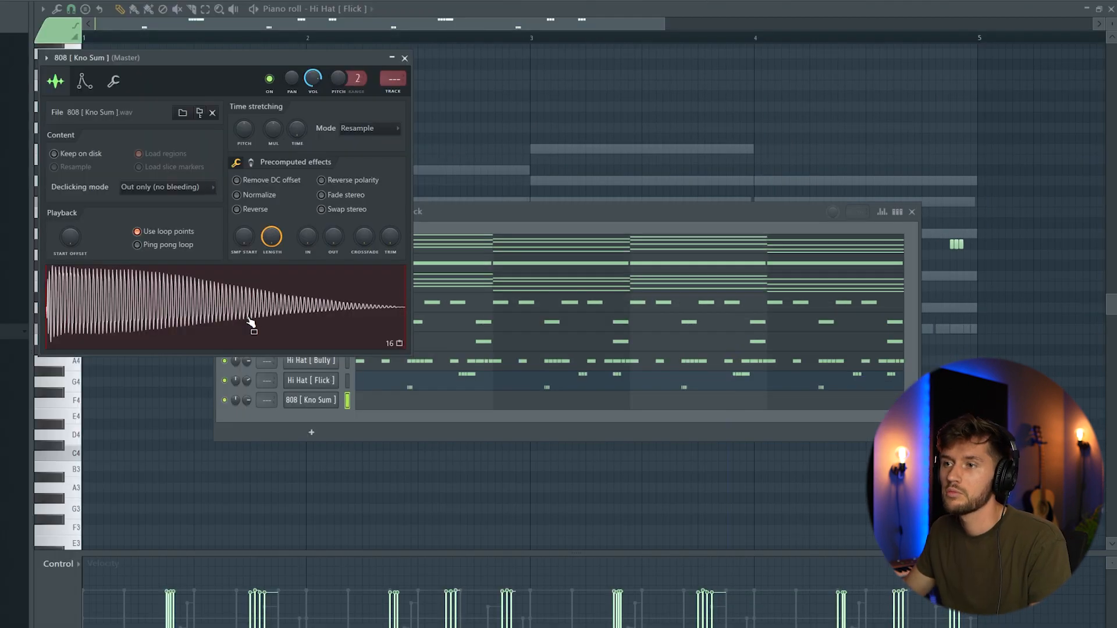
# Detect the pitch regions of the 808 [ Kno Sum ] sample in Edison and set its root note to E4.
pyautogui.click(85, 82)
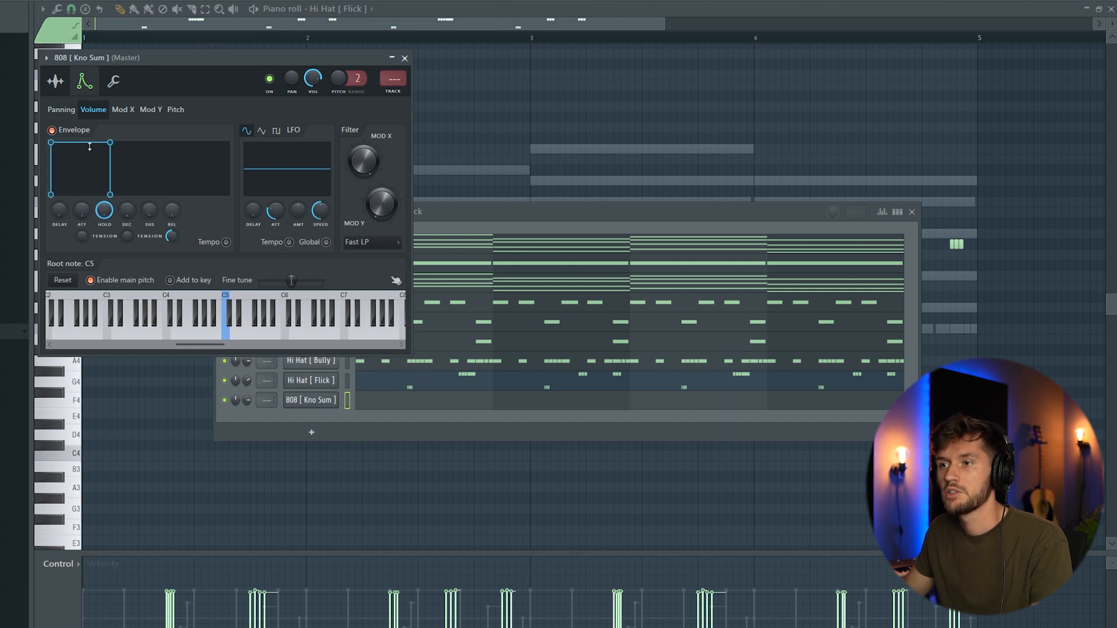
pyautogui.click(56, 82)
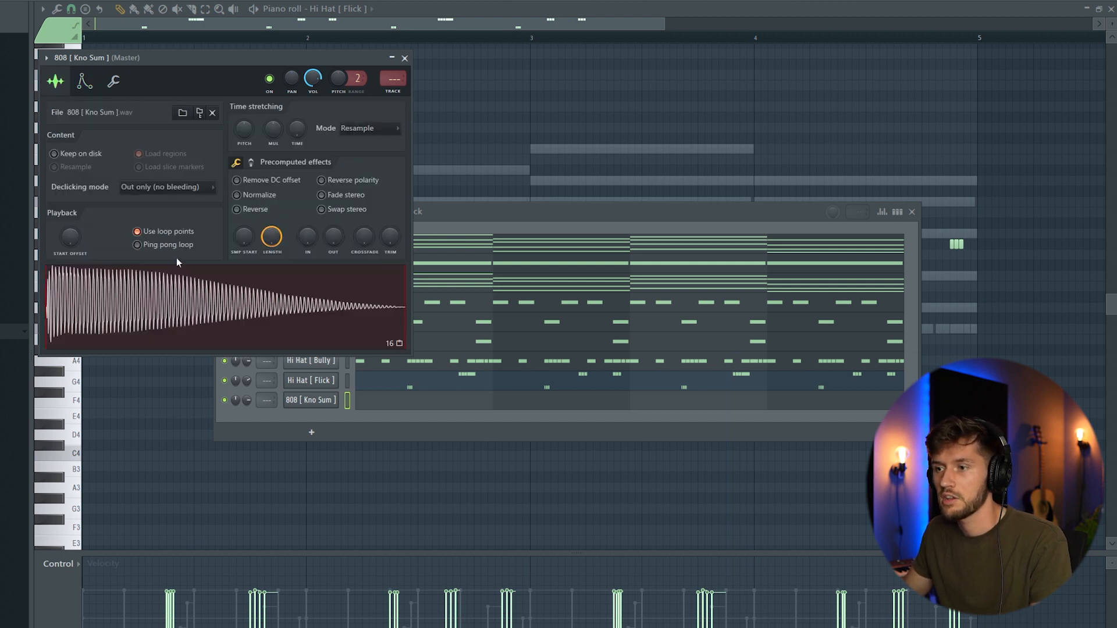
pyautogui.rightClick(166, 290)
pyautogui.click(214, 348)
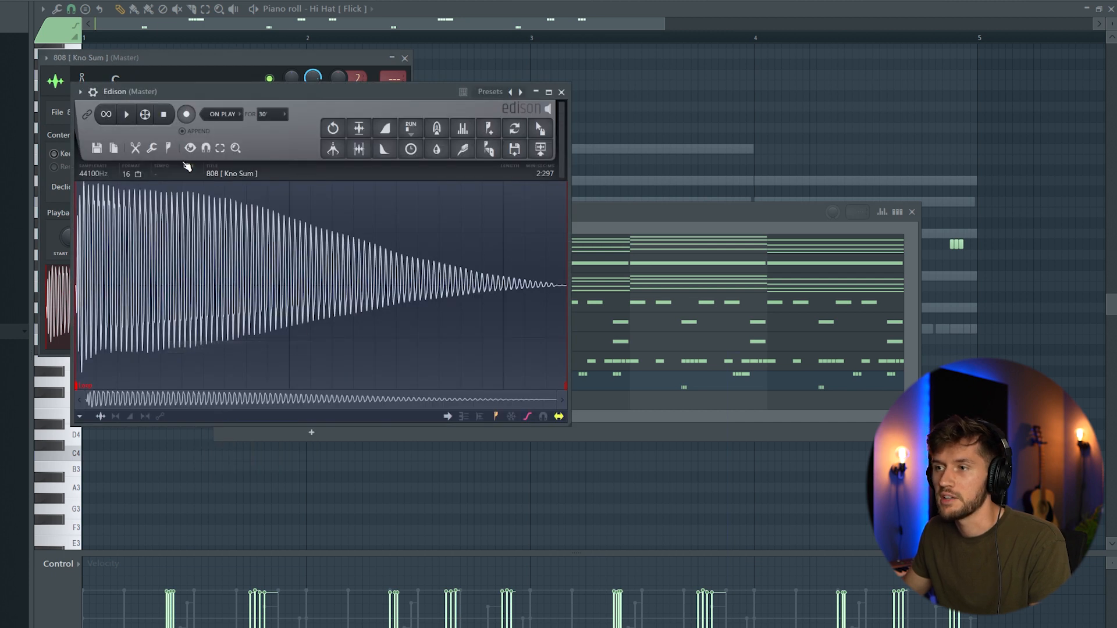
pyautogui.click(168, 149)
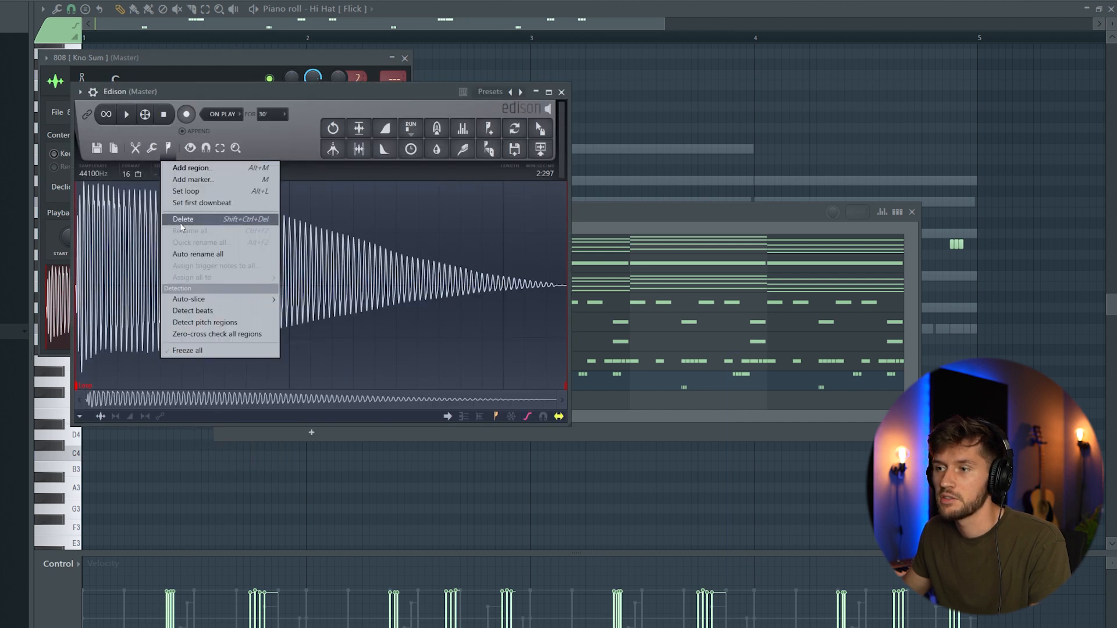
pyautogui.click(210, 324)
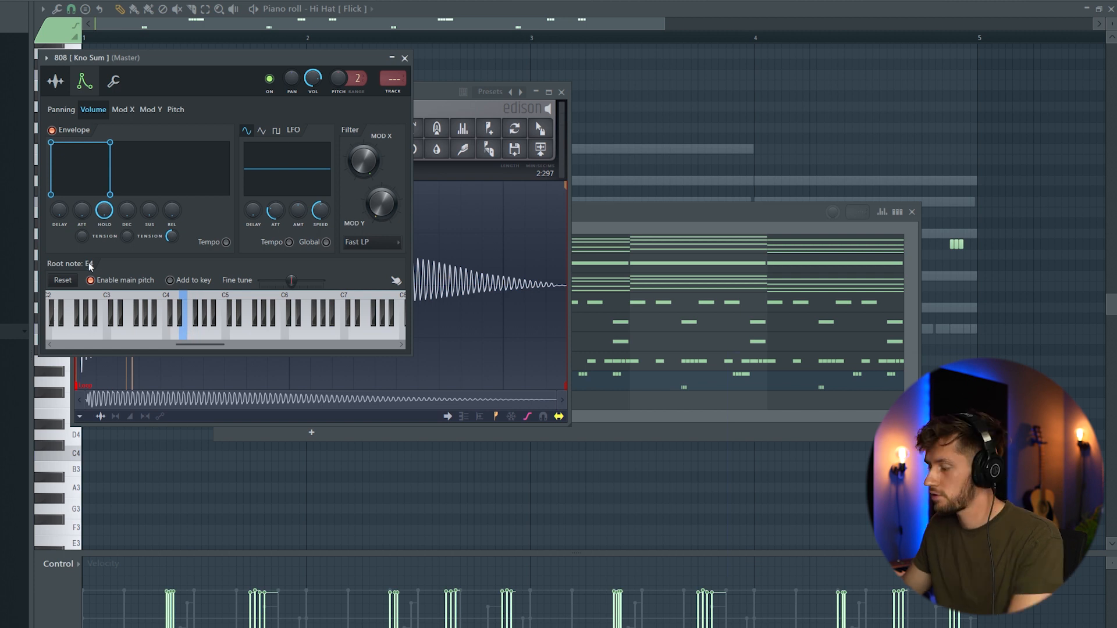
pyautogui.click(645, 217)
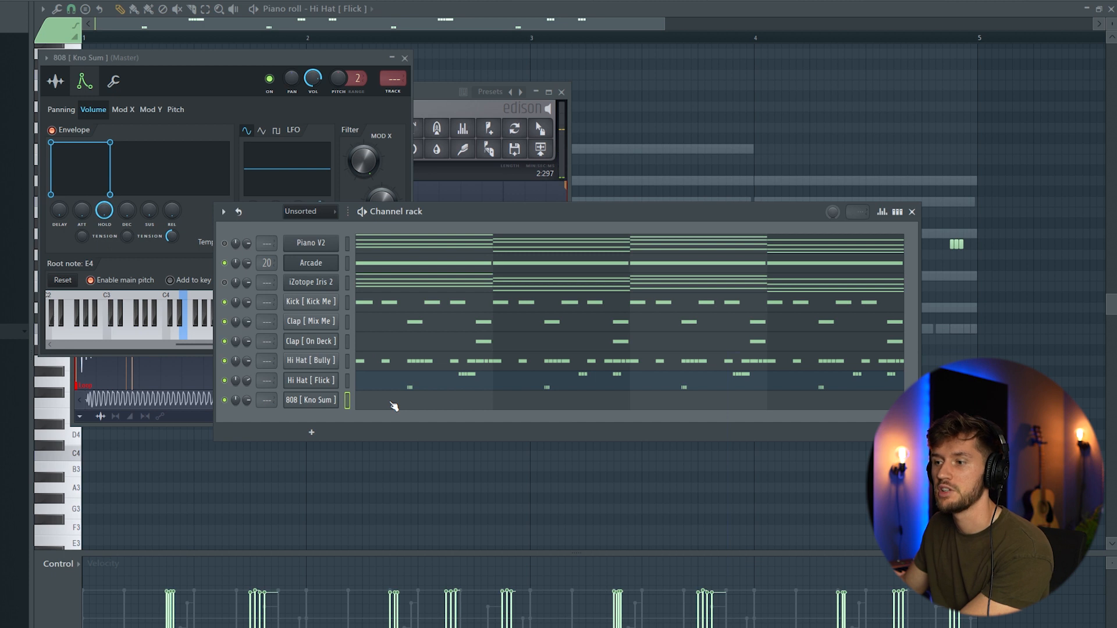
# Place one-bar 808 [ Kno Sum ] notes in bars one and two, lower them an octave to G4 and C4, and play them.
pyautogui.click(391, 403)
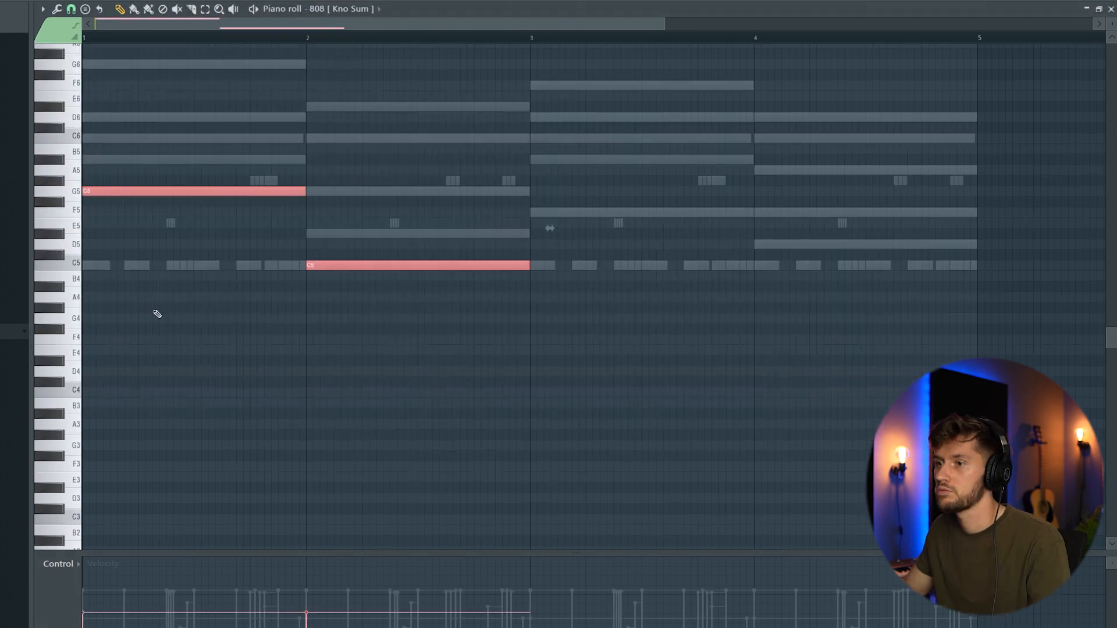
pyautogui.press('space')
pyautogui.press('space')
pyautogui.moveTo(105, 192); pyautogui.dragTo(32, 323)
pyautogui.scroll(-1, 376, 296)
pyautogui.press('space')
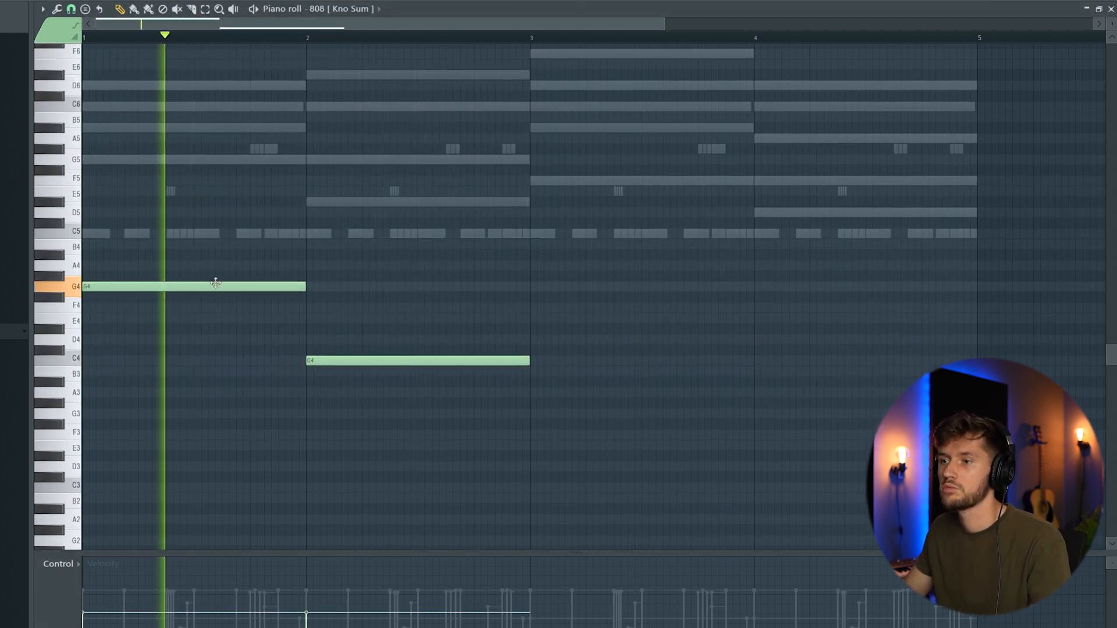
# Add one-bar 808 [ Kno Sum ] notes on A#3 in bar three and D4 in bar four.
pyautogui.scroll(-1, 509, 379)
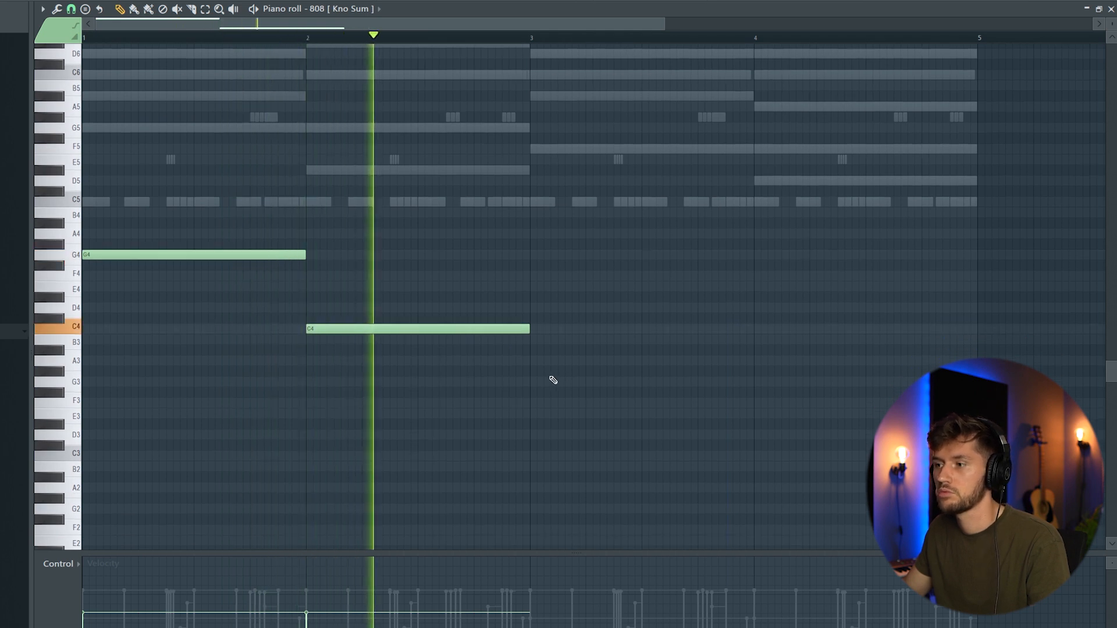
pyautogui.click(559, 350)
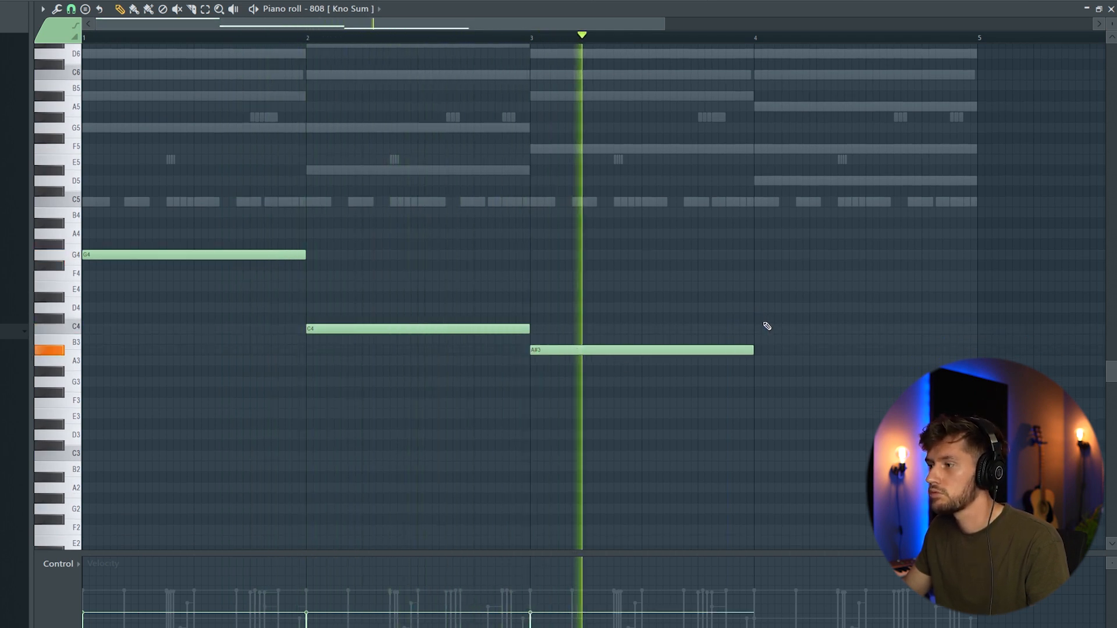
pyautogui.click(759, 298)
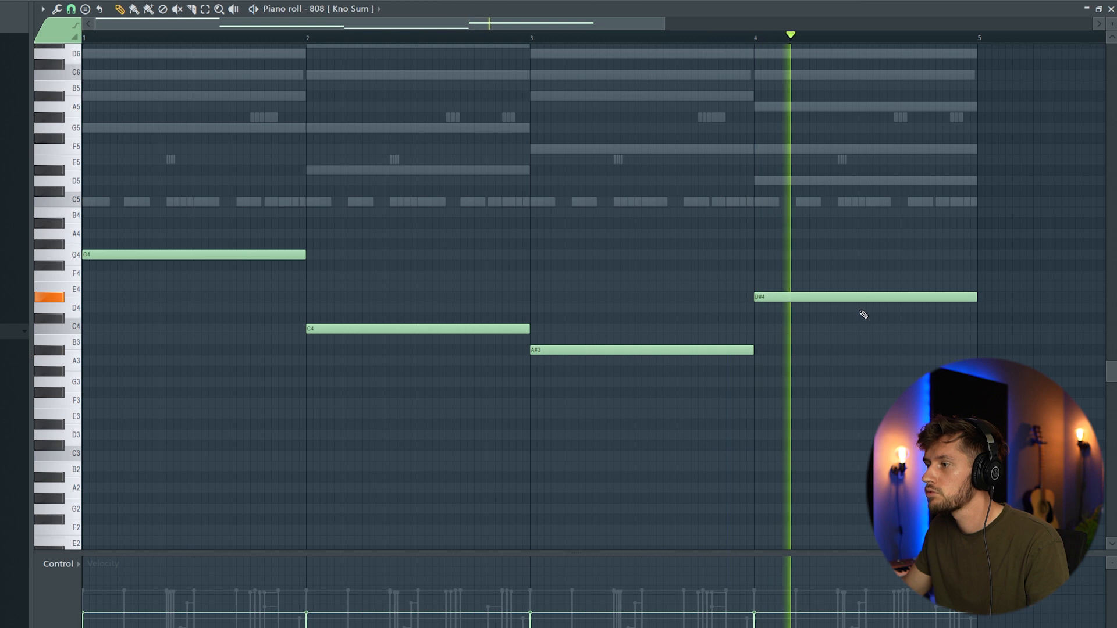
pyautogui.rightClick(785, 297)
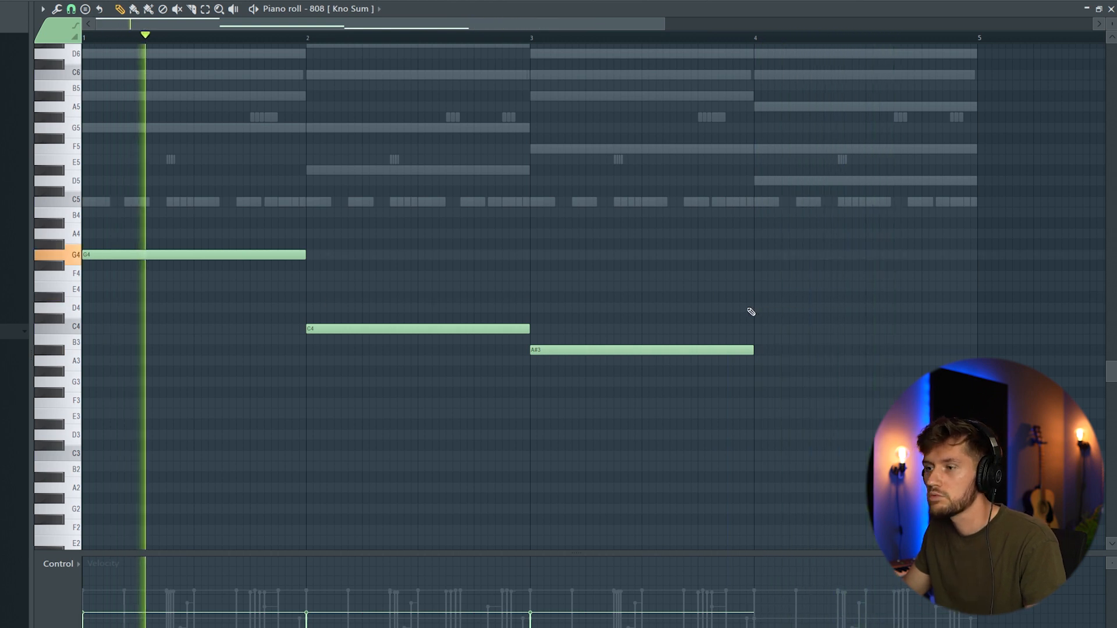
pyautogui.click(762, 309)
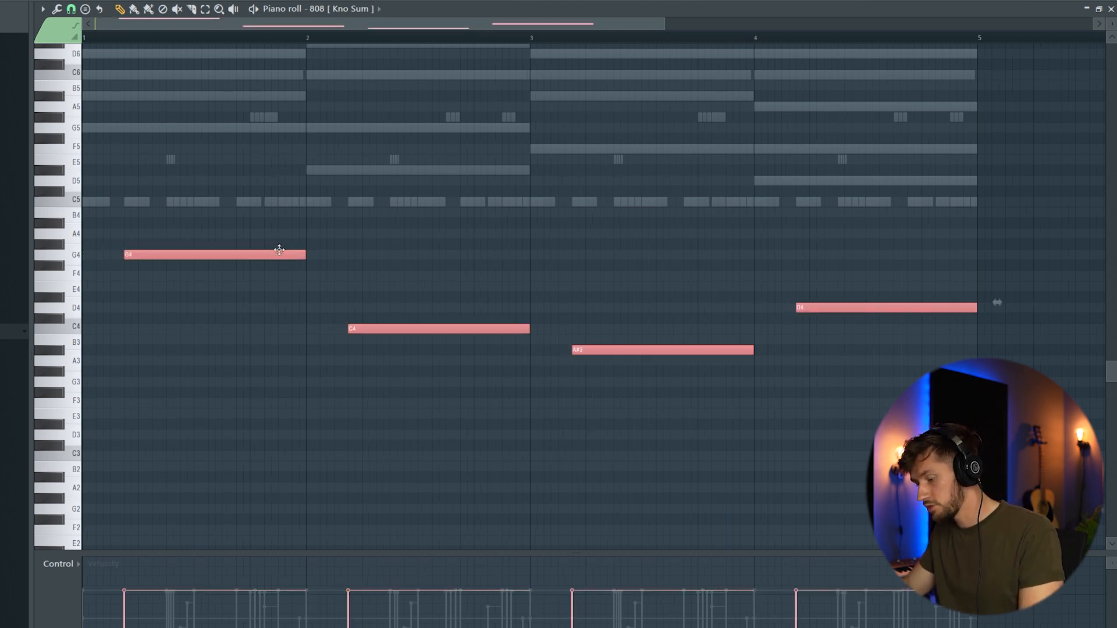
# Start each long 808 note three steps into its bar and fill the gaps with short D5, C5, A#4 and A4 notes.
pyautogui.hotkey('shift', 'Right')
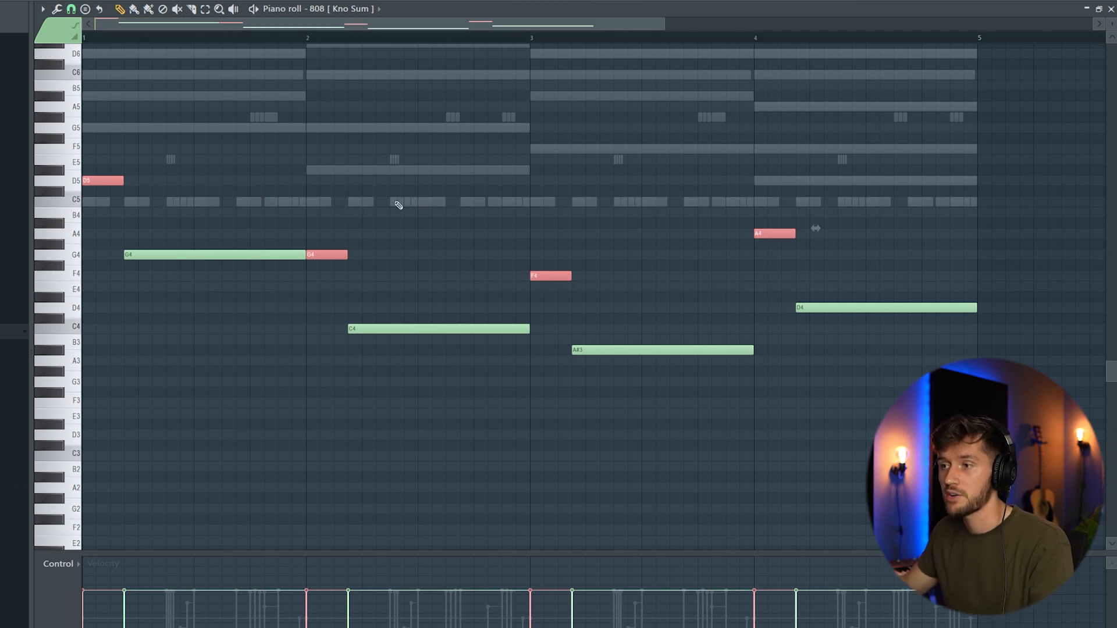
pyautogui.press('space')
pyautogui.click(408, 182)
pyautogui.rightClick(409, 182)
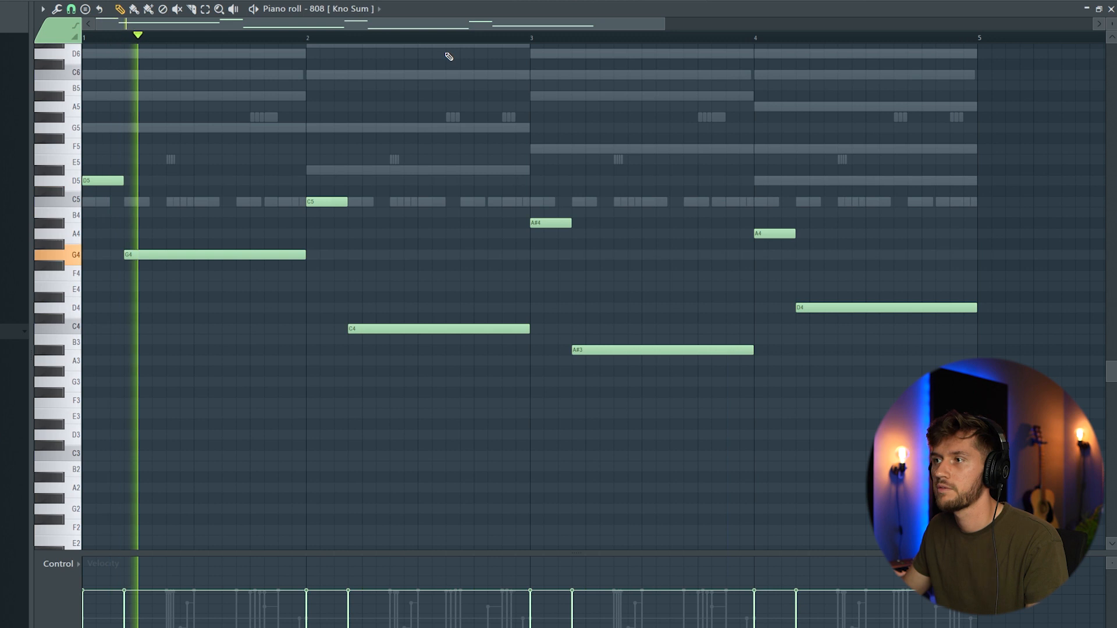
# Add the Perc [ Handsome ], Perc [ Milly ] and Perc [ Tarzan ] samples to the channel rack and preview each one.
pyautogui.press('F6')
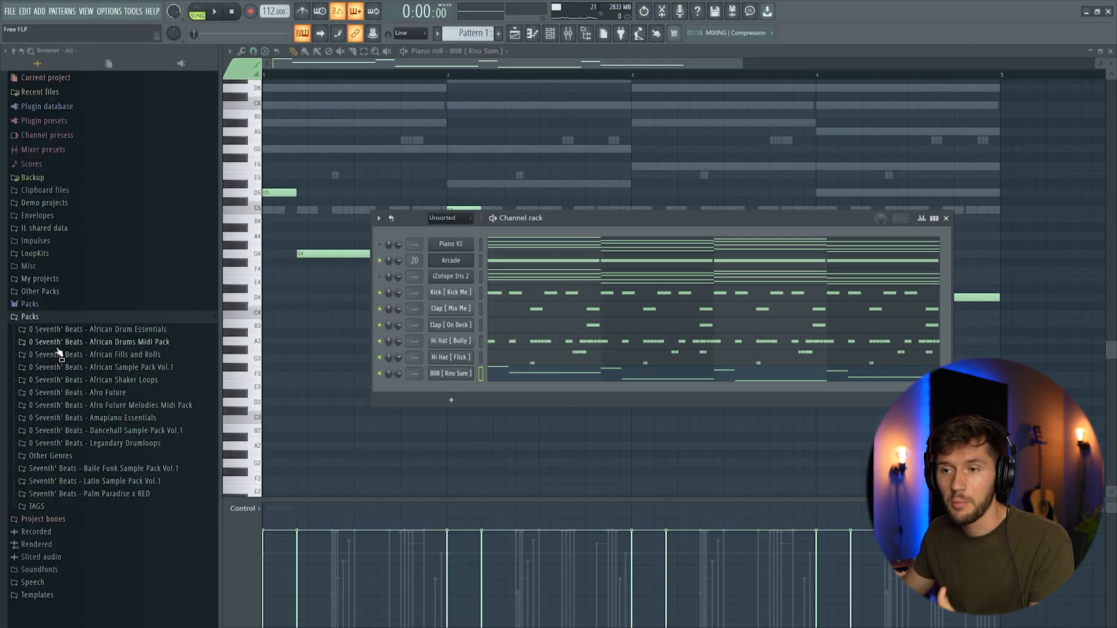
pyautogui.click(50, 318)
pyautogui.click(58, 319)
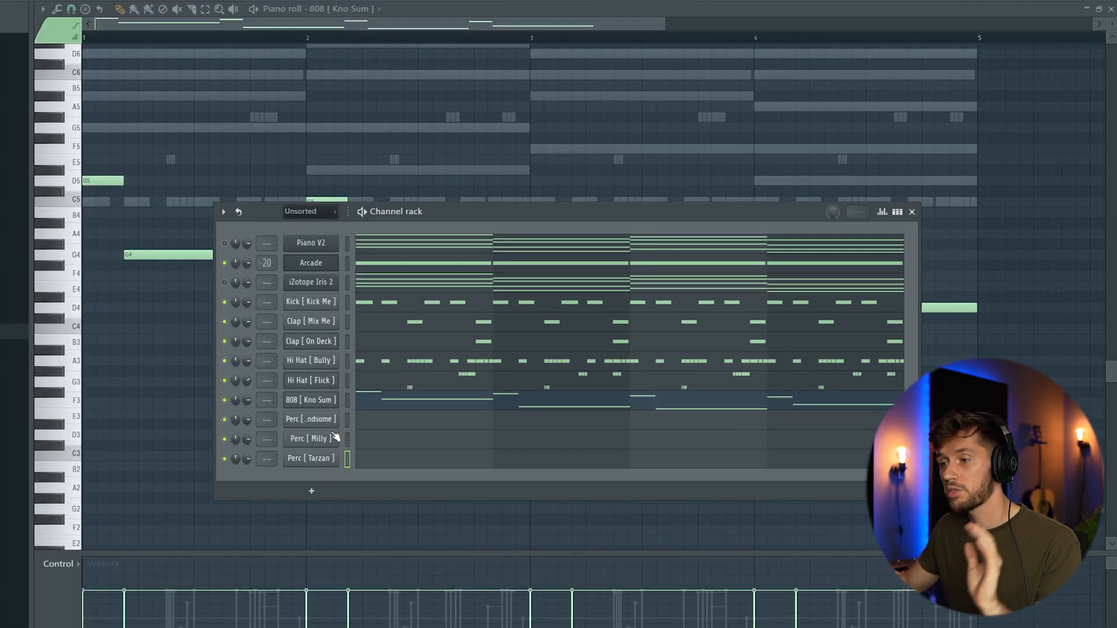
pyautogui.click(332, 421)
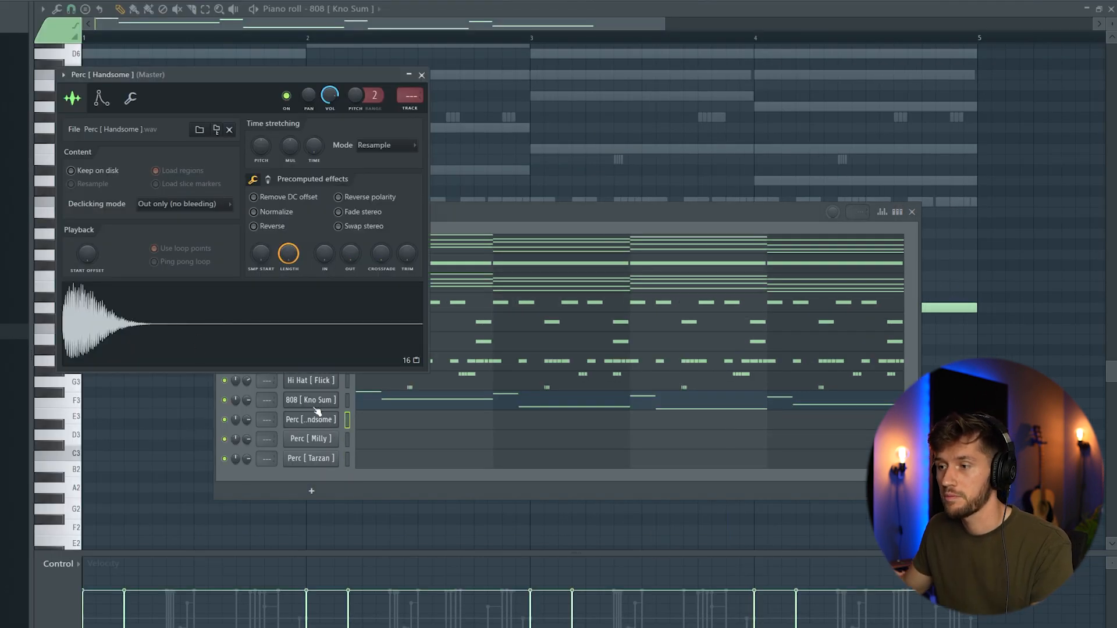
pyautogui.click(311, 436)
pyautogui.click(319, 455)
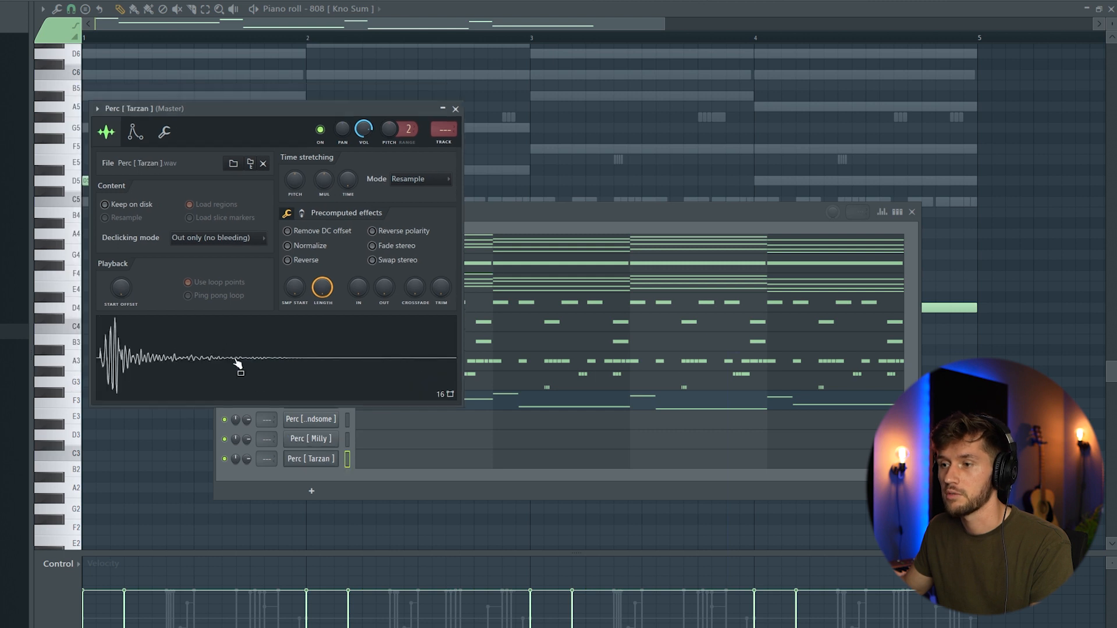
pyautogui.click(510, 221)
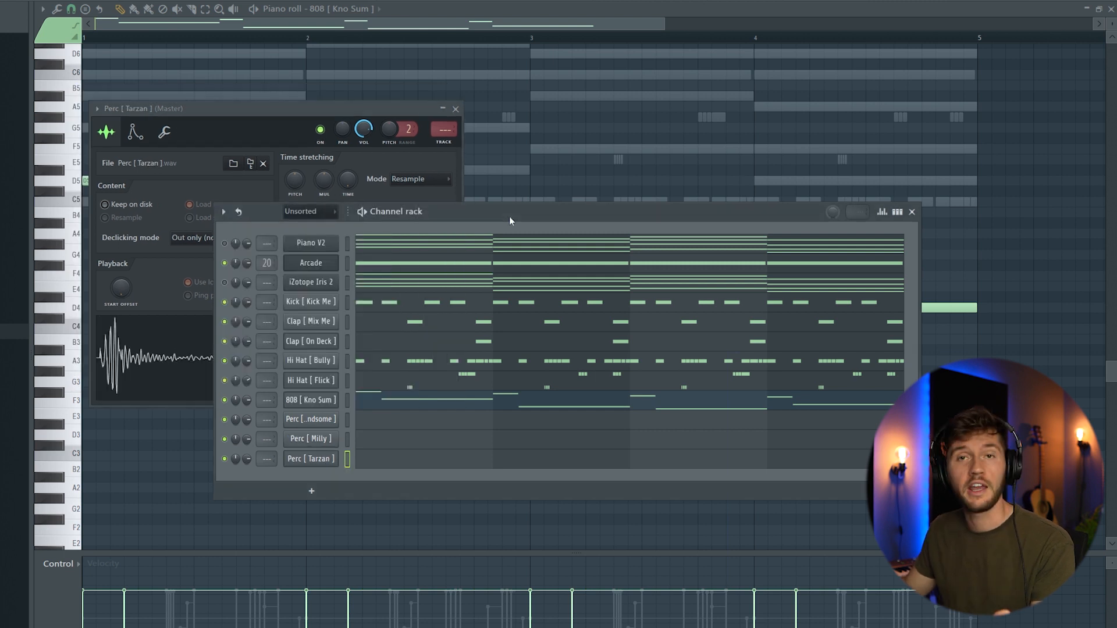
# Build the four-bar Perc [ Milly ] pattern with C5 notes on step 7 and G4 notes on step 15 of each bar.
pyautogui.click(349, 441)
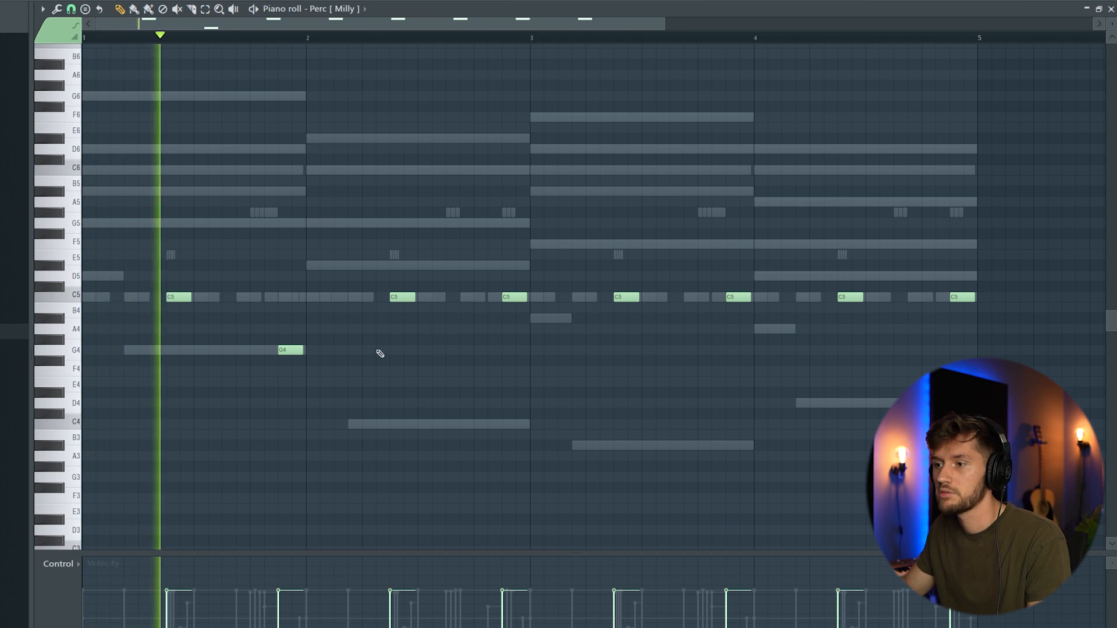
pyautogui.moveTo(514, 298); pyautogui.dragTo(513, 350)
pyautogui.moveTo(740, 297); pyautogui.dragTo(736, 350)
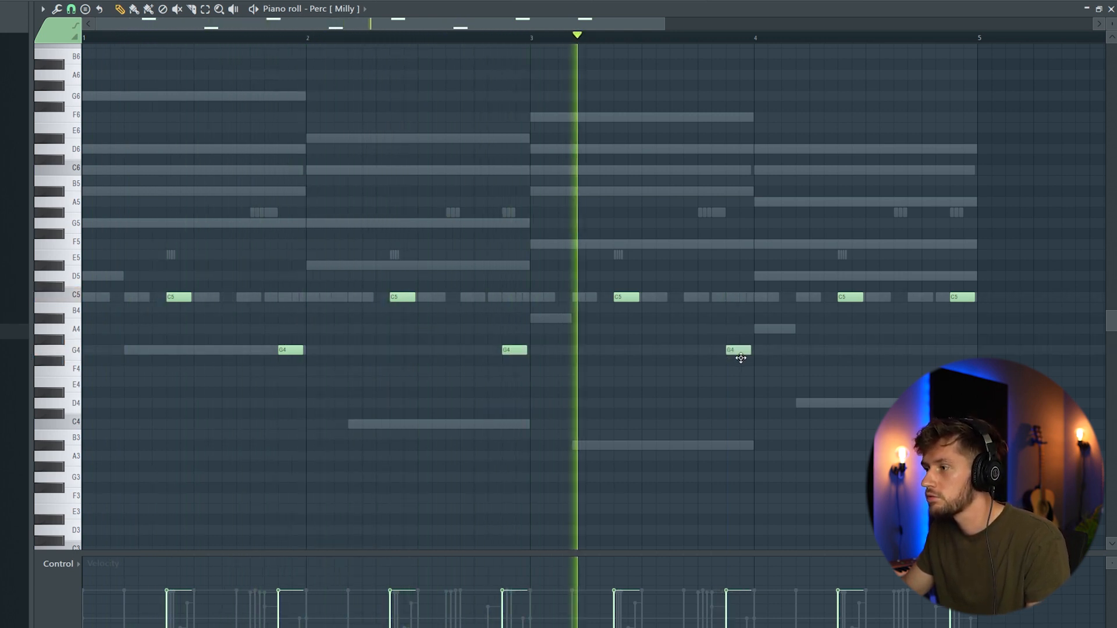
pyautogui.moveTo(963, 298); pyautogui.dragTo(963, 349)
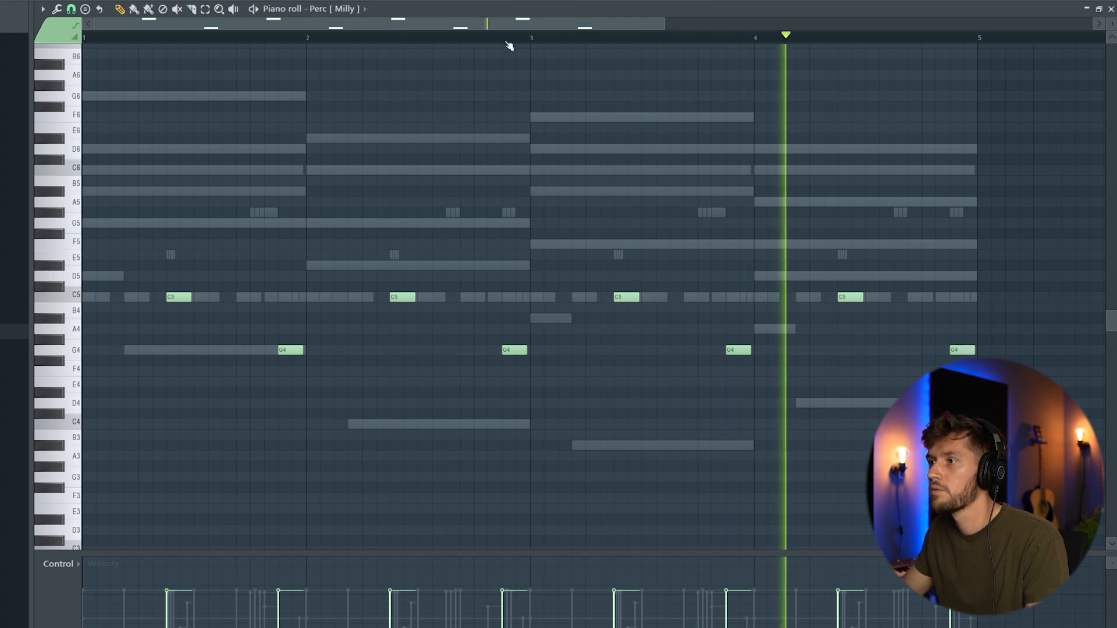
# Build the four-bar Perc [ Handsome ] pattern with a C5 note on step 7 of each bar and play it back.
pyautogui.press('F6')
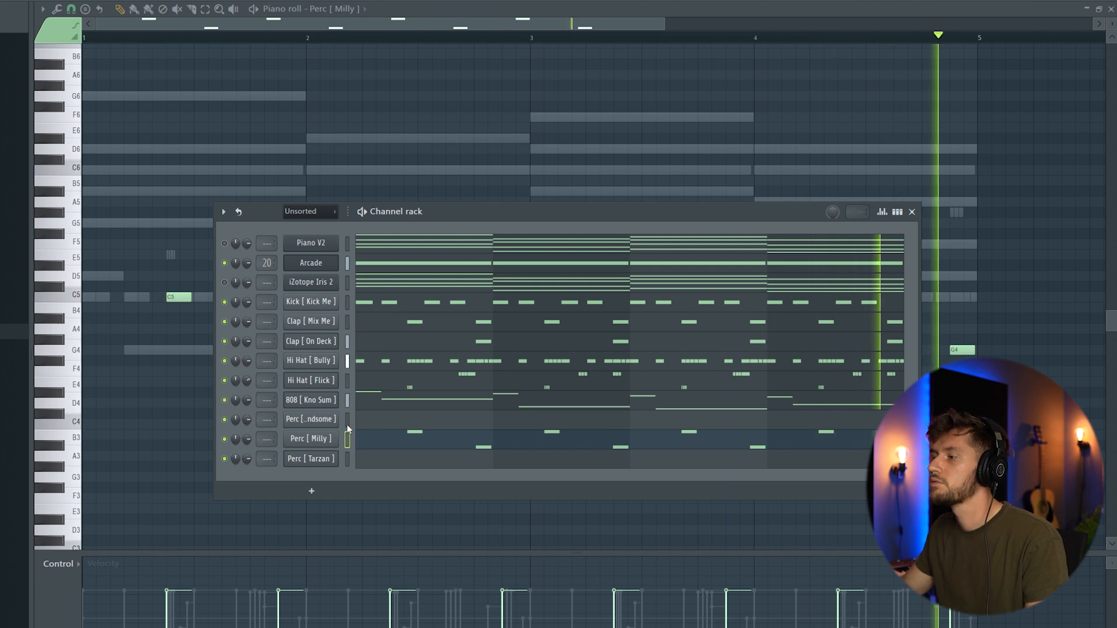
pyautogui.press('space')
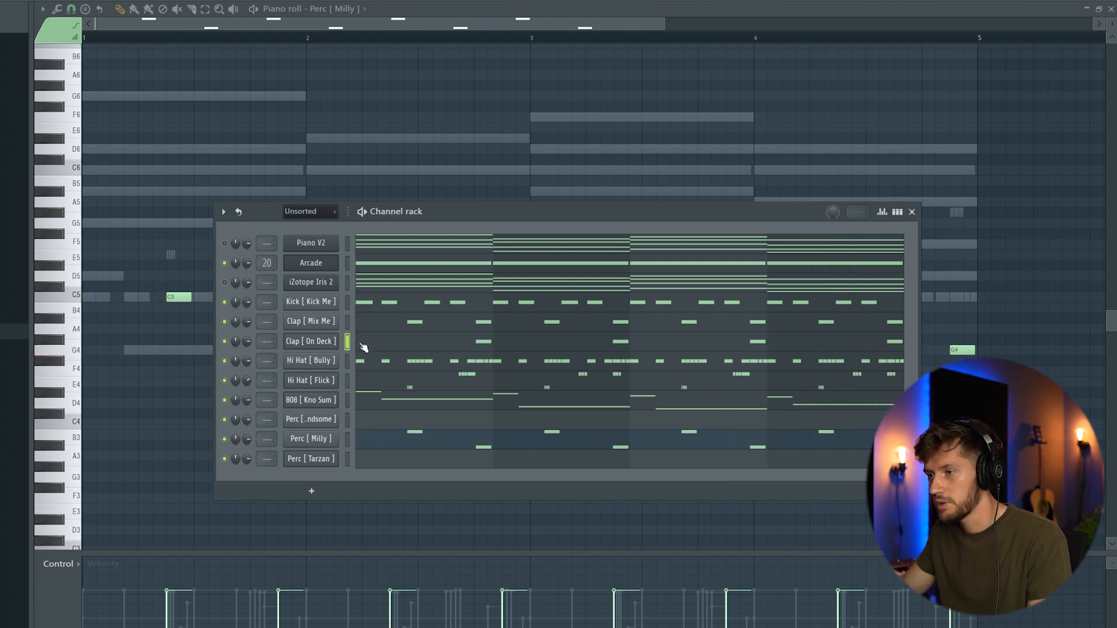
pyautogui.click(348, 420)
pyautogui.press('F6')
pyautogui.press('space')
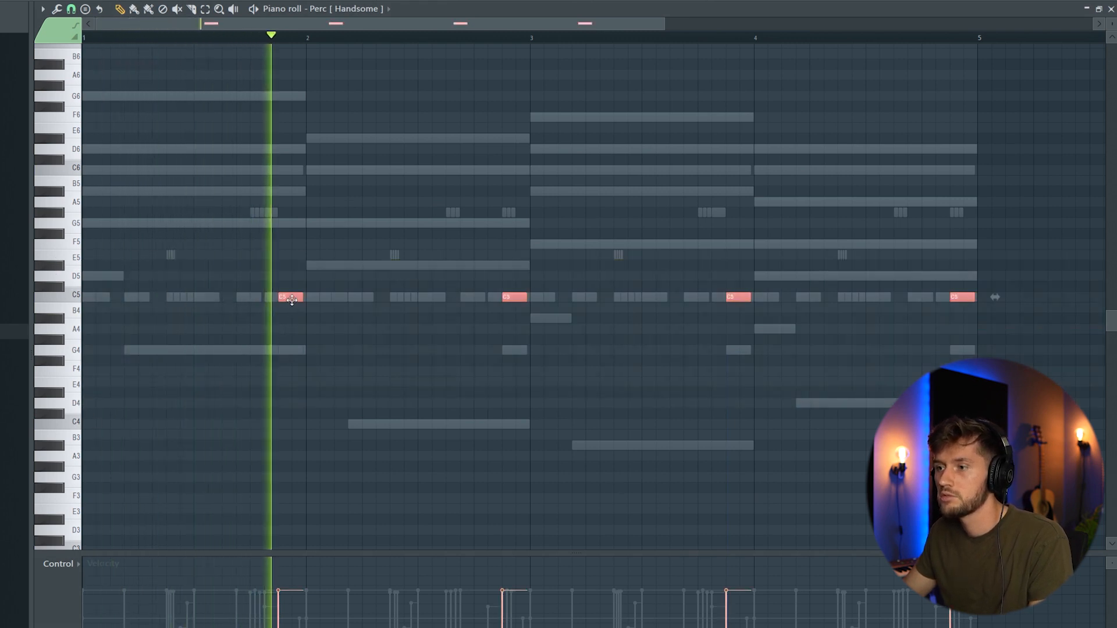
pyautogui.press('space')
pyautogui.moveTo(291, 298); pyautogui.dragTo(183, 302)
pyautogui.press('space')
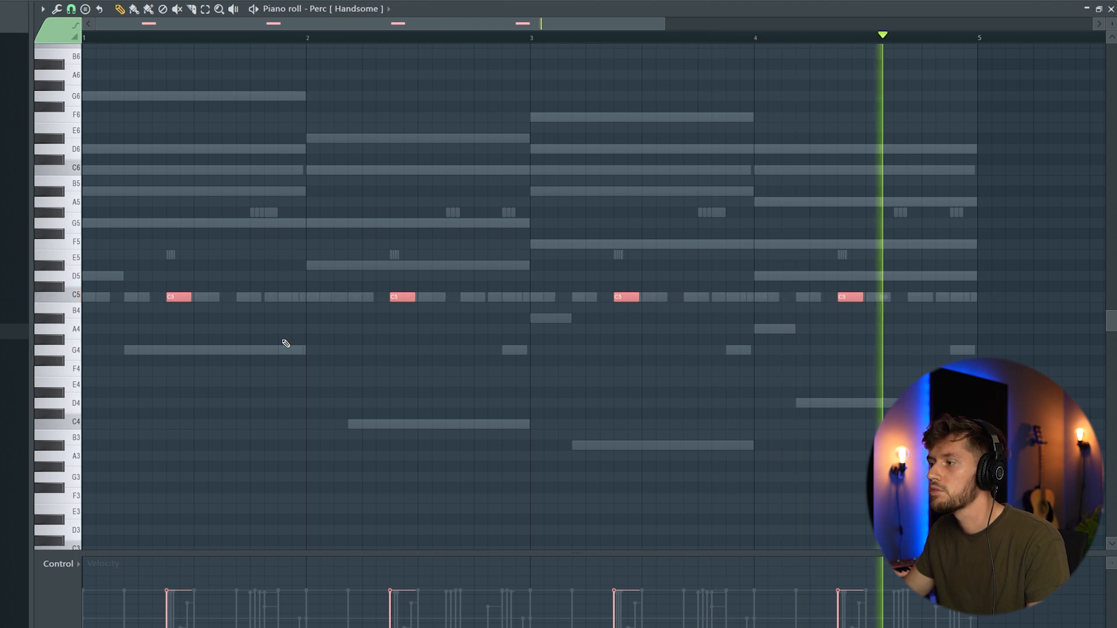
# Build the four-bar Perc [ Tarzan ] pattern with a C5 note on step 15 of each bar and play it back.
pyautogui.press('F6')
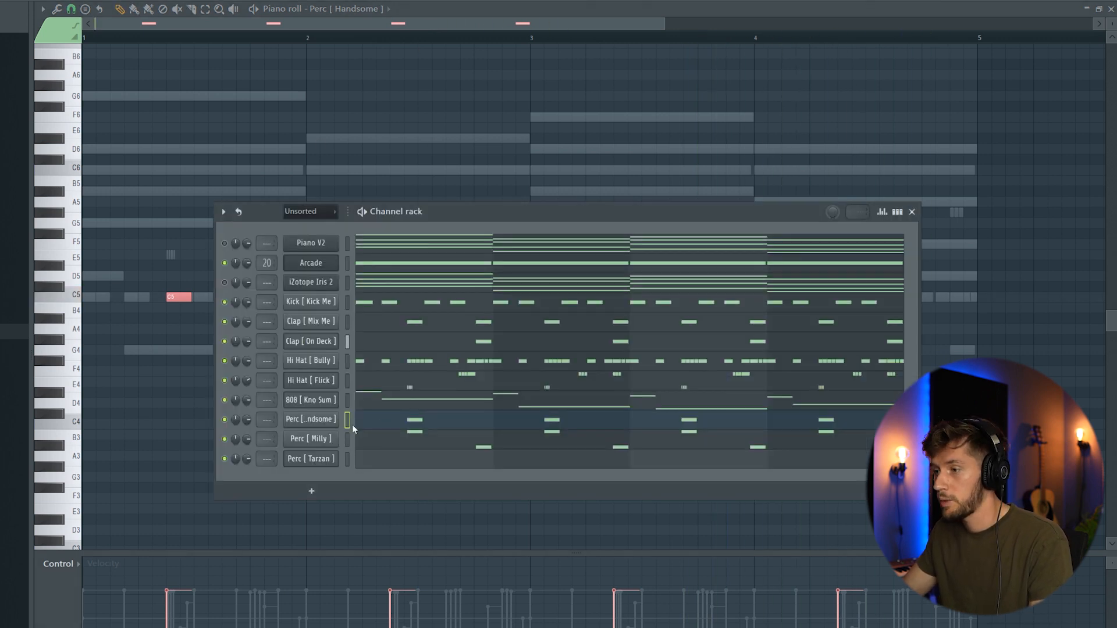
pyautogui.click(348, 458)
pyautogui.press('F6')
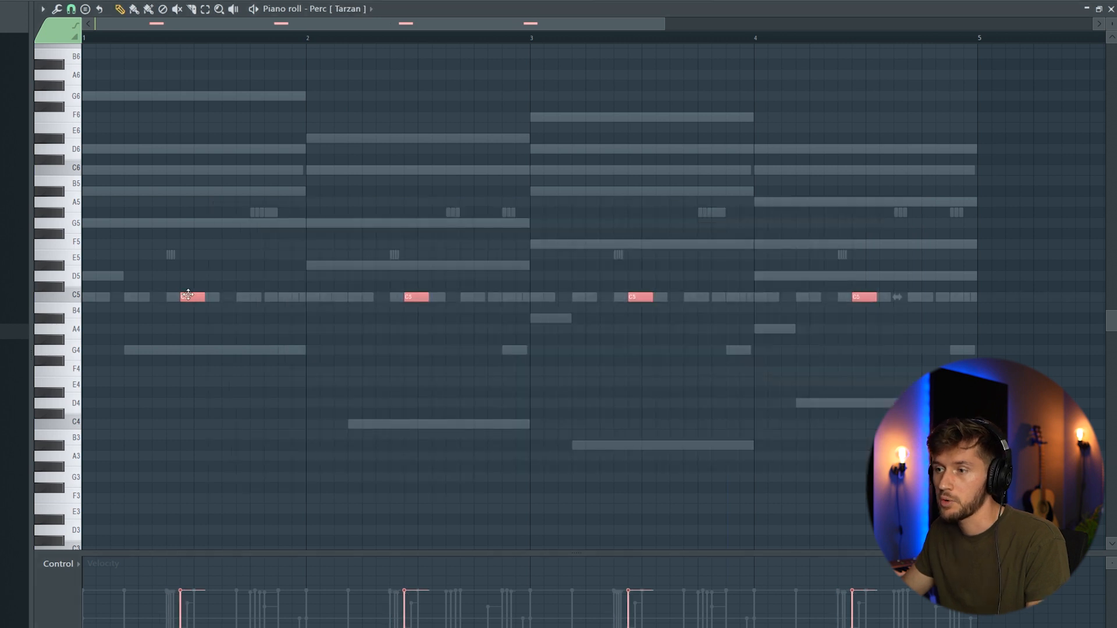
pyautogui.press('space')
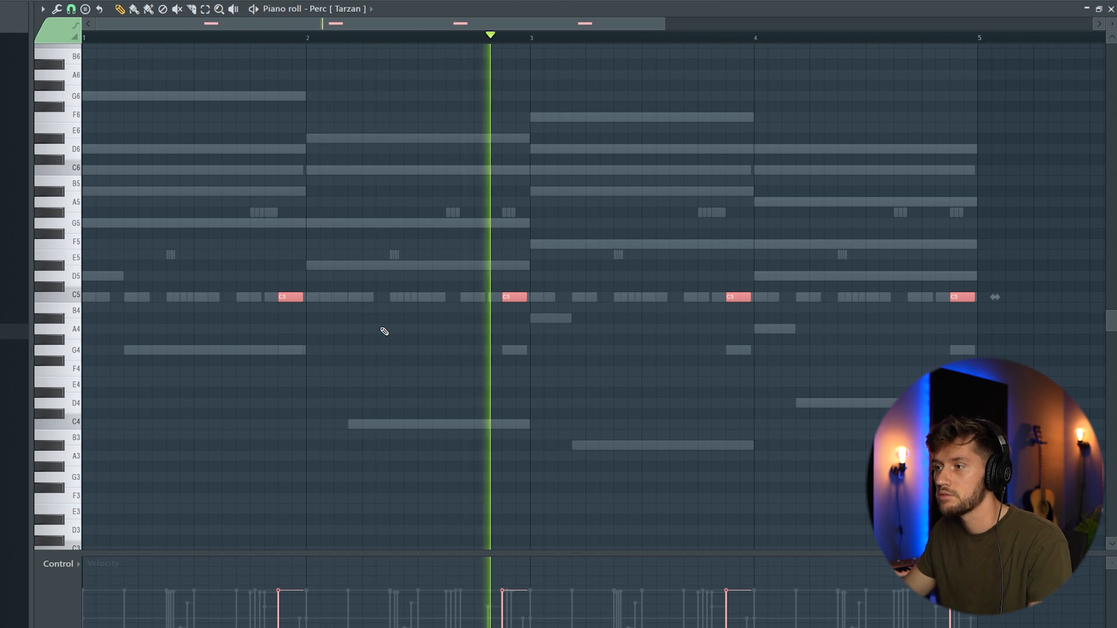
# Route all kick, clap, hi-hat, 808 and perc channels to consecutive mixer tracks 1 to 9.
pyautogui.press('F6')
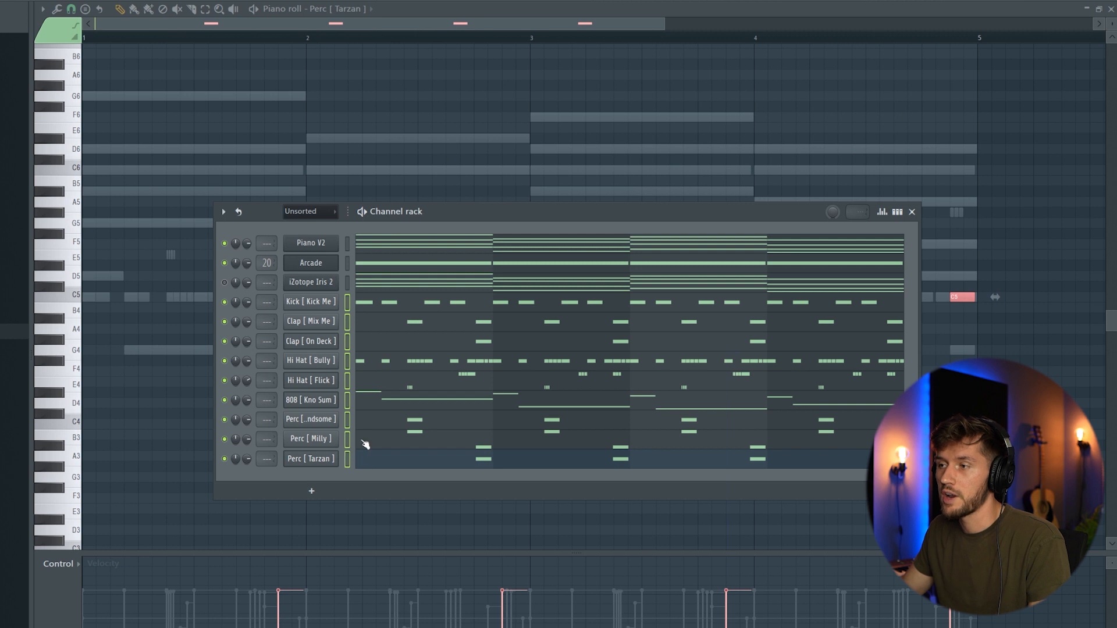
pyautogui.press('F9')
pyautogui.rightClick(135, 222)
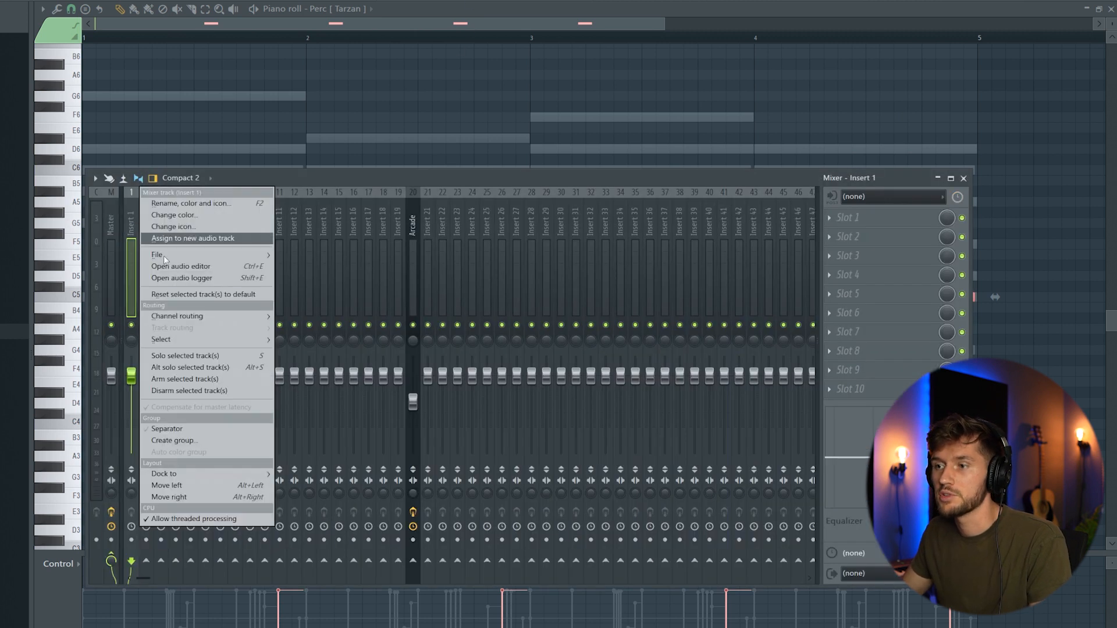
pyautogui.click(369, 323)
# Route only the Piano V2 channel to mixer track 21, beside the Arcade track.
pyautogui.press('F6')
pyautogui.click(348, 243)
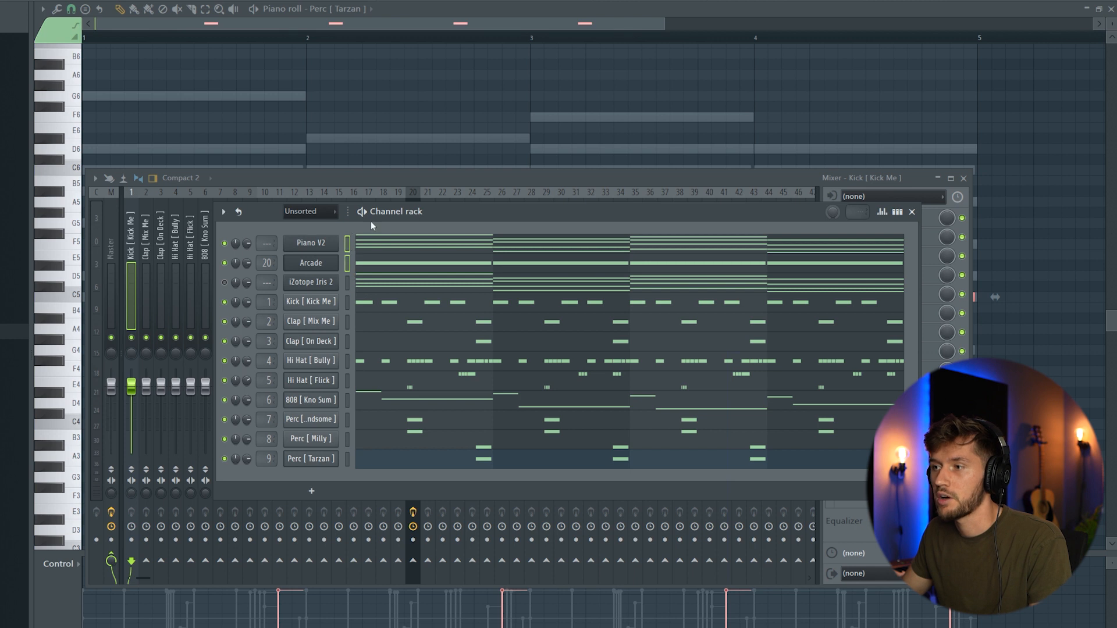
pyautogui.press('F6')
pyautogui.press('F6')
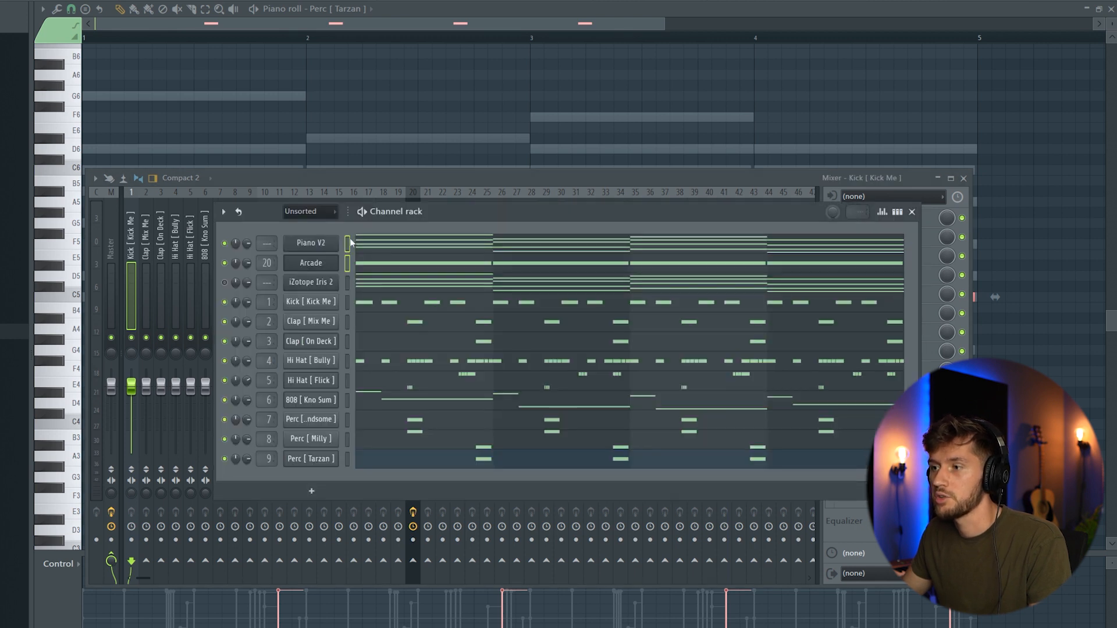
pyautogui.press('F6')
pyautogui.rightClick(428, 231)
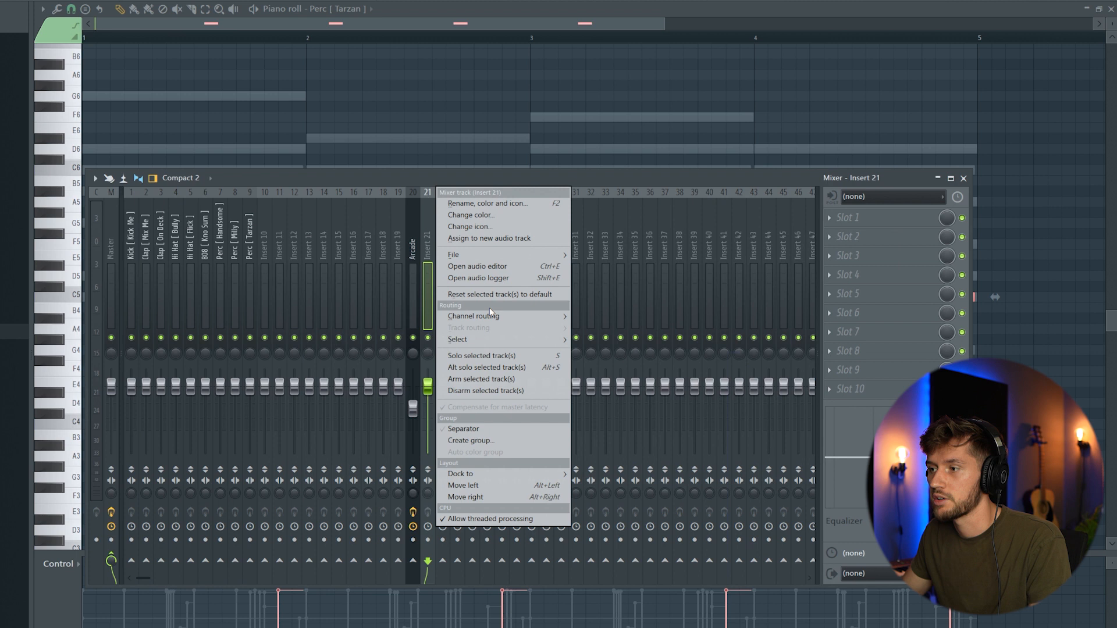
pyautogui.click(501, 316)
pyautogui.press('F6')
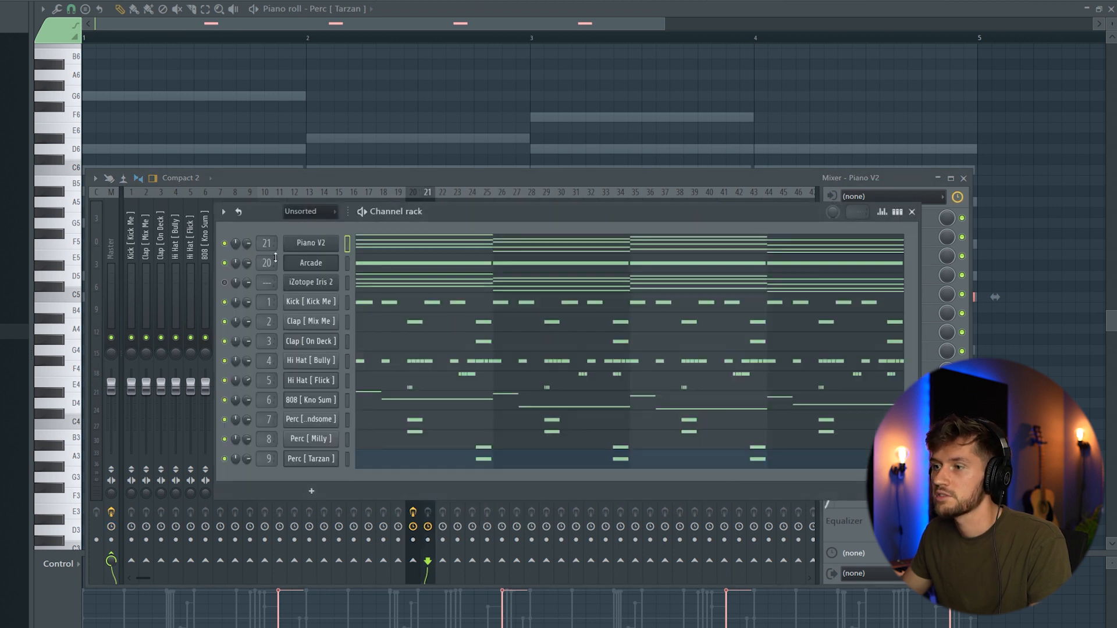
# Add Pro-Q 3 to the Piano V2 mixer track and apply a 12 dB/oct high cut at about 1094 Hz.
pyautogui.press('space')
pyautogui.press('F6')
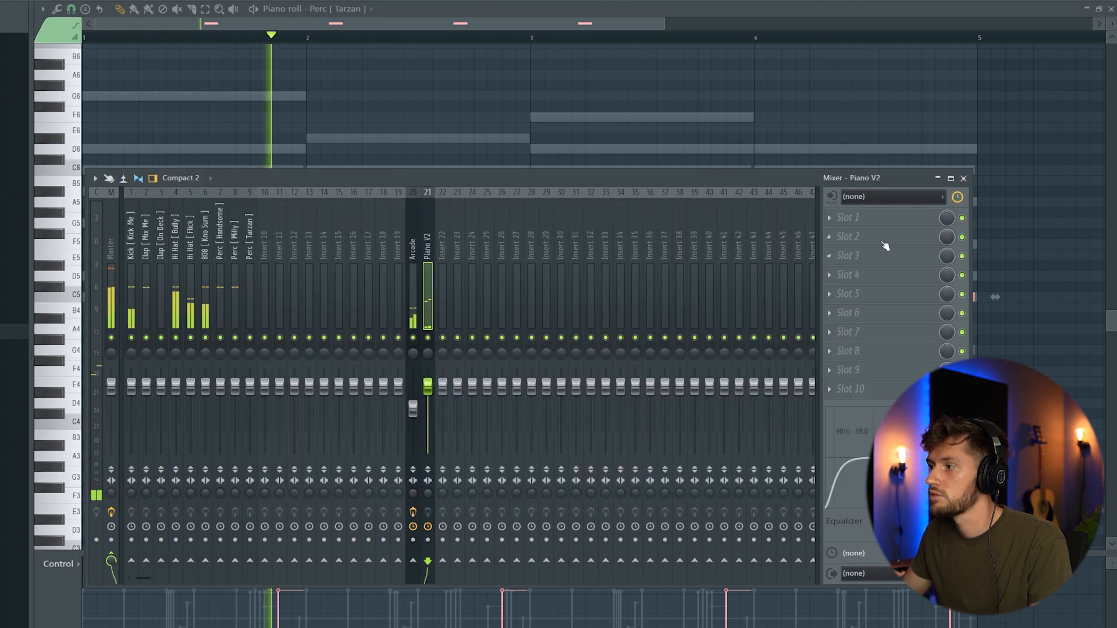
pyautogui.click(837, 217)
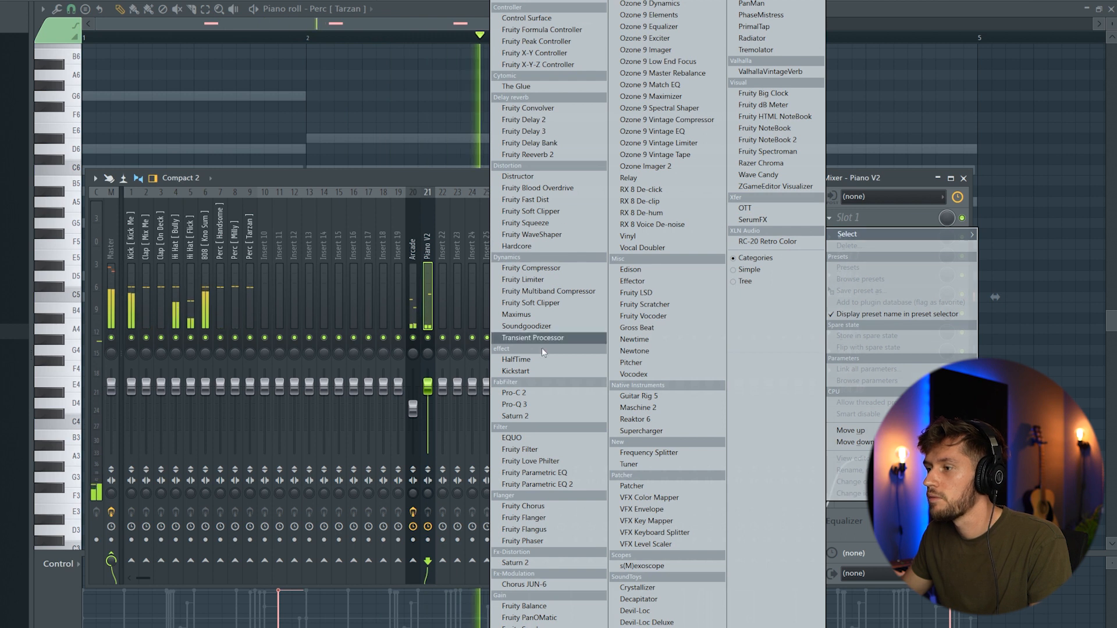
pyautogui.click(514, 404)
pyautogui.moveTo(372, 257); pyautogui.dragTo(399, 259)
pyautogui.rightClick(395, 243)
pyautogui.moveTo(445, 291)
pyautogui.click(524, 339)
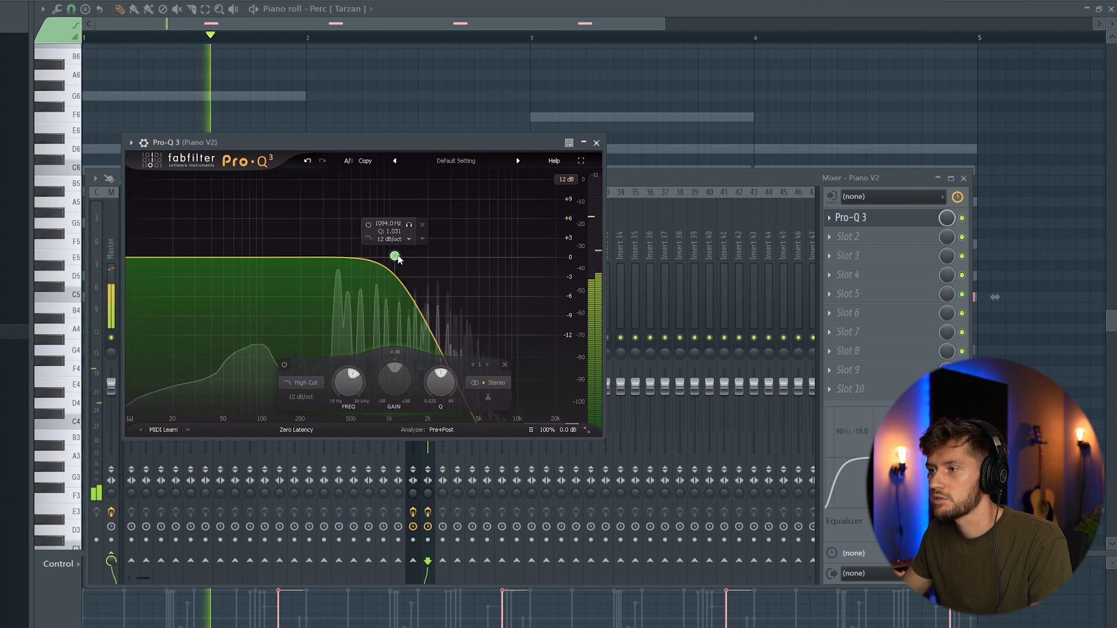
# Move the 808 [ Kno Sum ] mixer track beside the kick as track 2 and sidechain the kick to it.
pyautogui.press('F6')
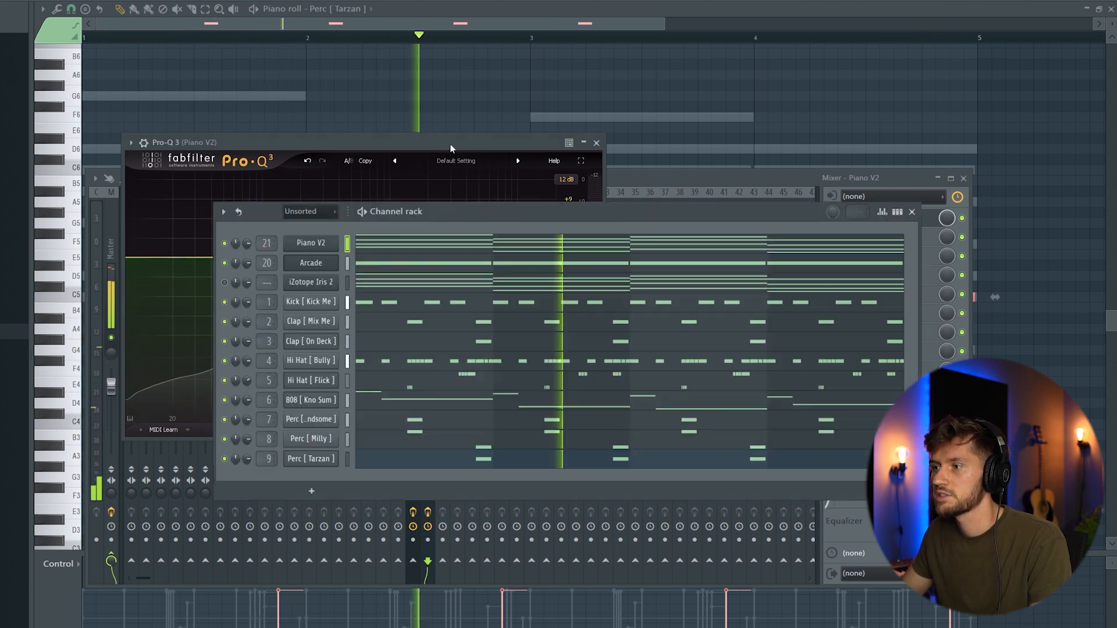
pyautogui.press('F9')
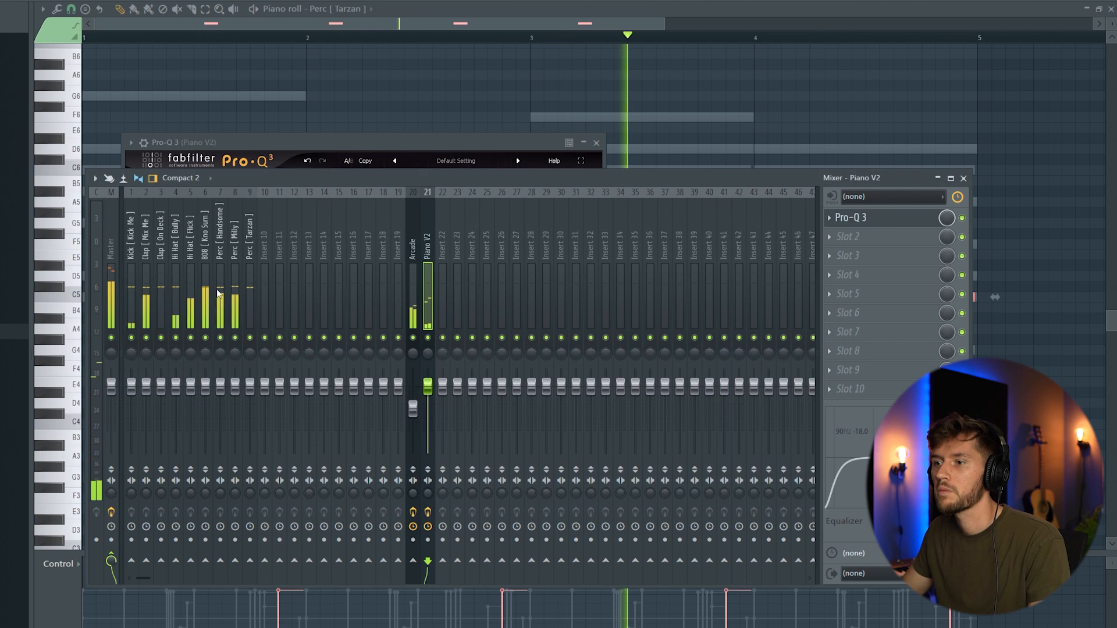
pyautogui.click(205, 236)
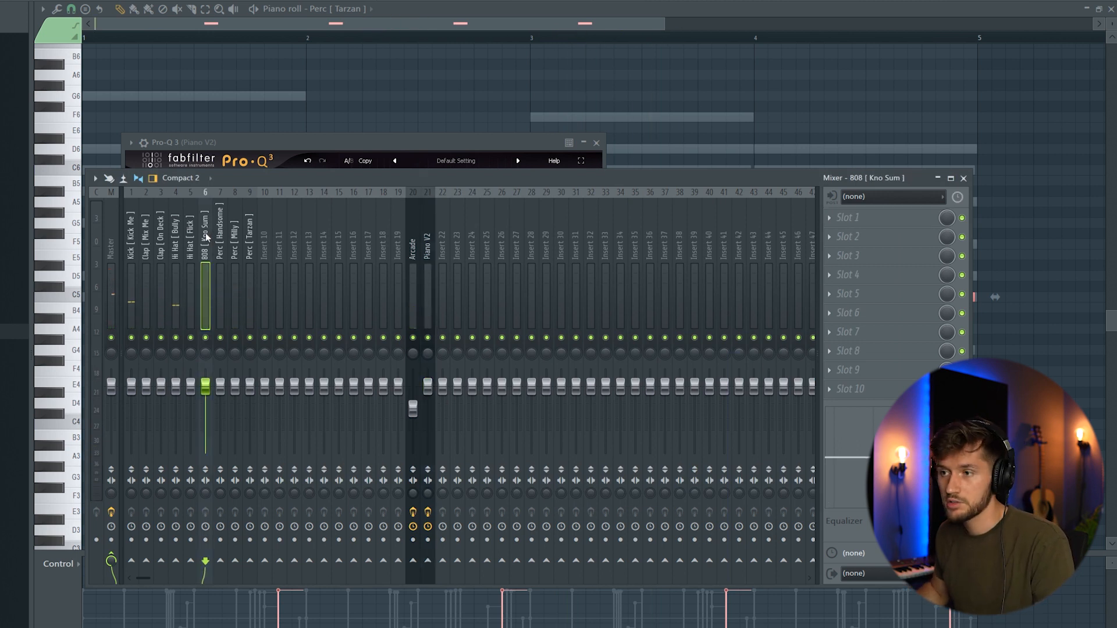
pyautogui.hotkey('alt', 'Left')
pyautogui.hotkey('alt', 'Left')
pyautogui.hotkey('alt', 'Left')
pyautogui.hotkey('alt', 'Left')
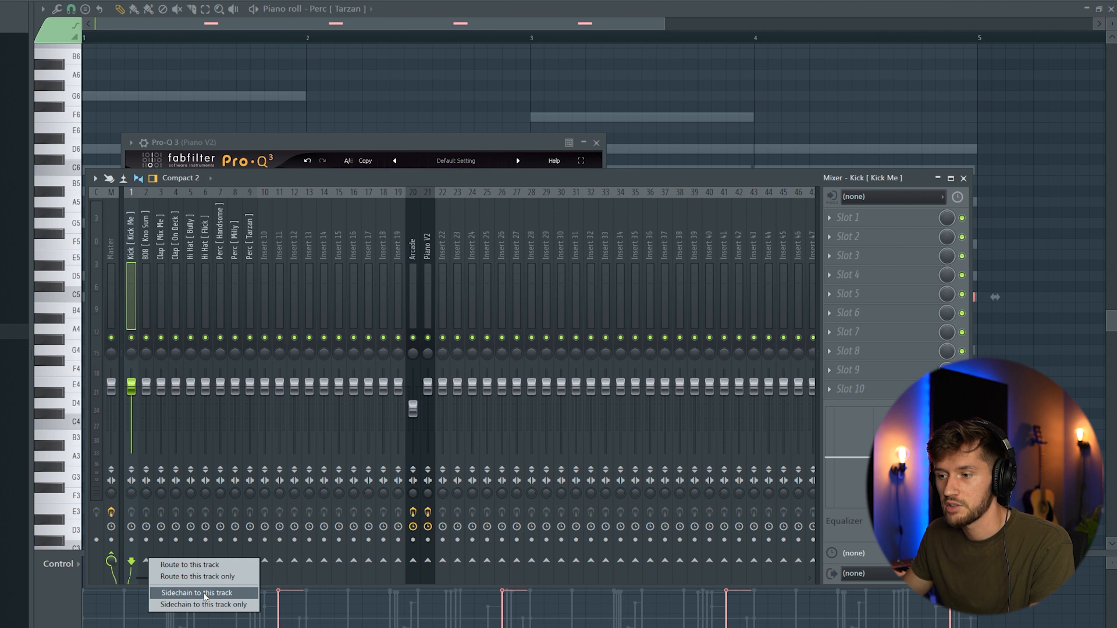
pyautogui.click(205, 595)
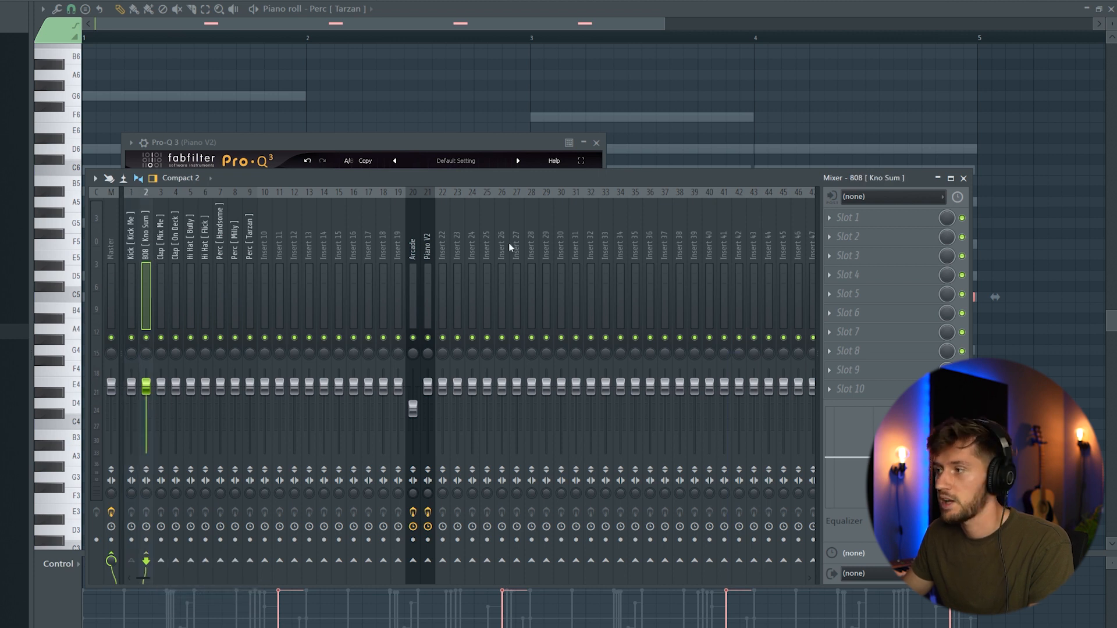
# Add Fruity Limiter to the 808 track in COMP mode with sidechain input 1, lowering the threshold so the kick ducks the 808.
pyautogui.click(824, 218)
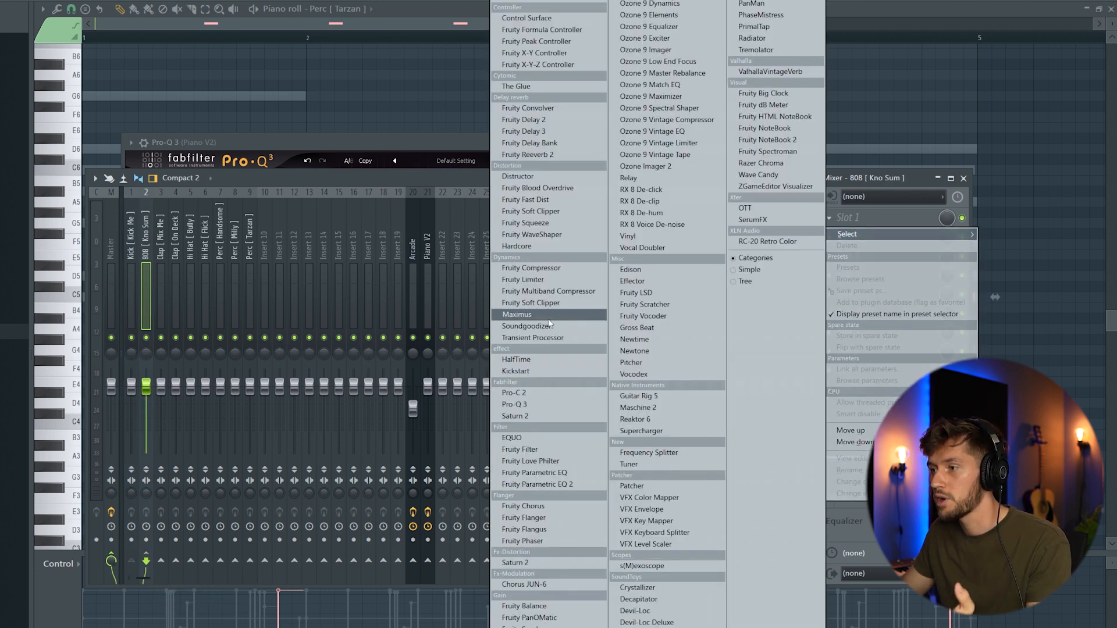
pyautogui.click(550, 281)
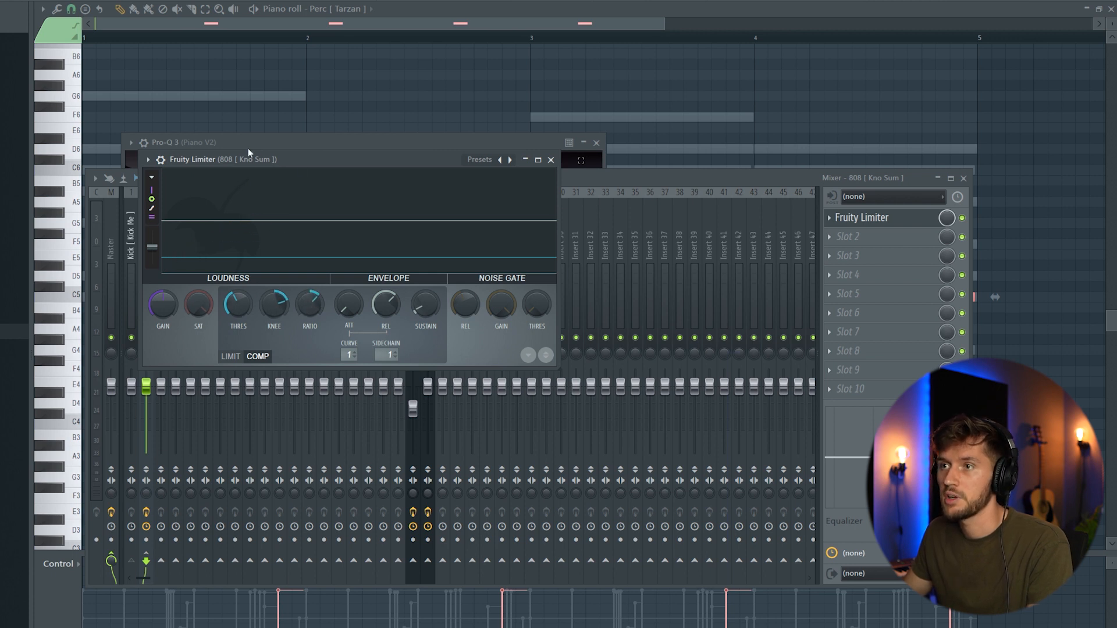
pyautogui.press('space')
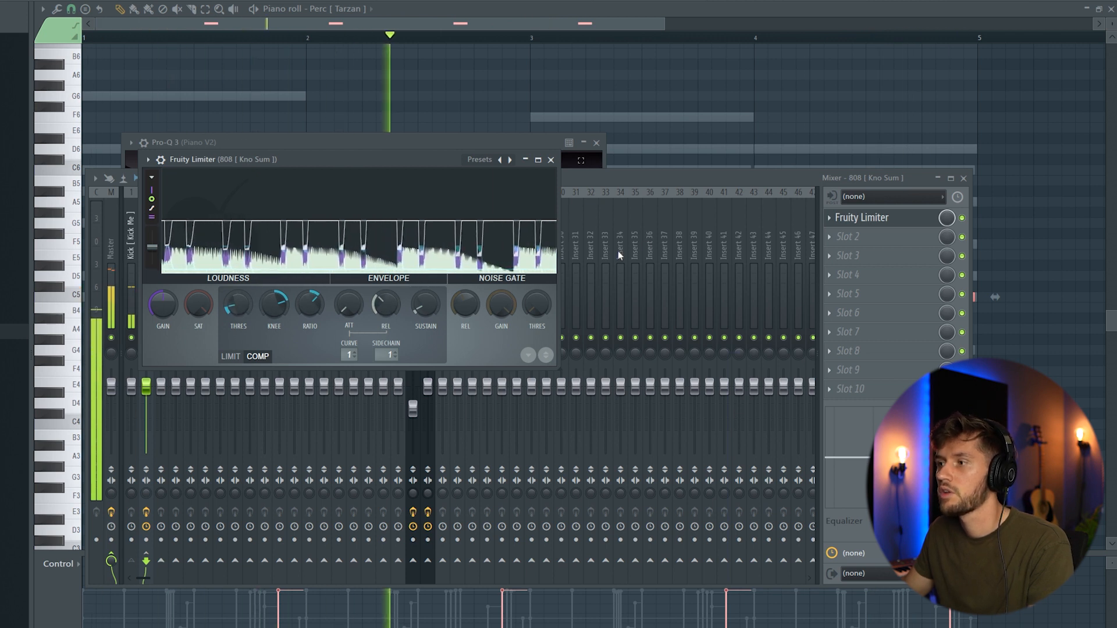
# Lower the mixer volumes of the Perc [ Handsome ] and Perc [ Tarzan ] tracks slightly during playback.
pyautogui.click(589, 185)
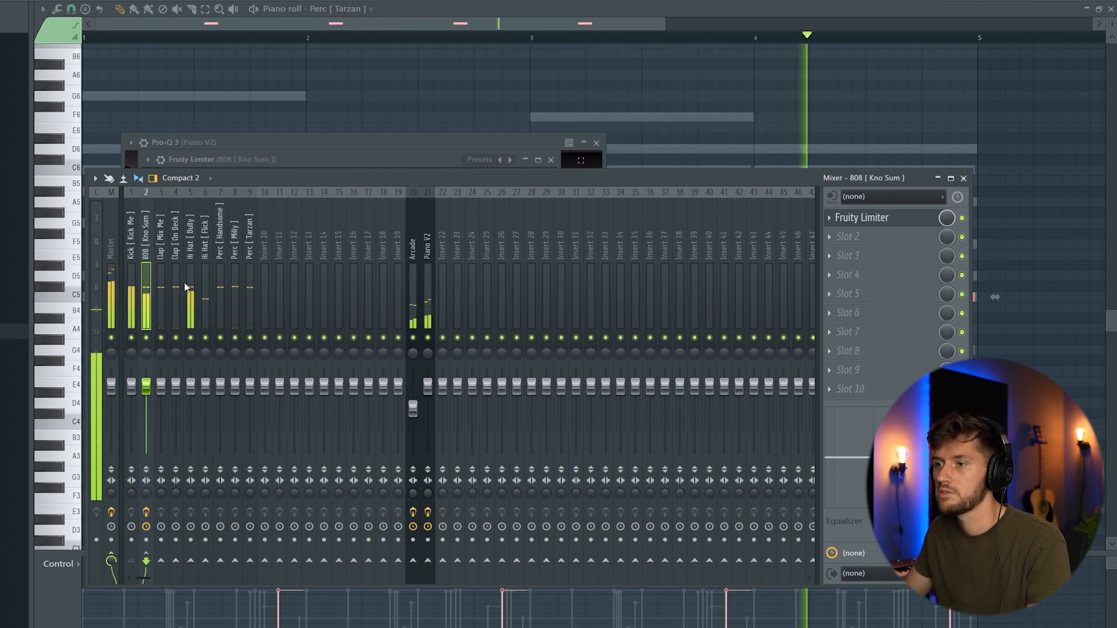
pyautogui.click(224, 242)
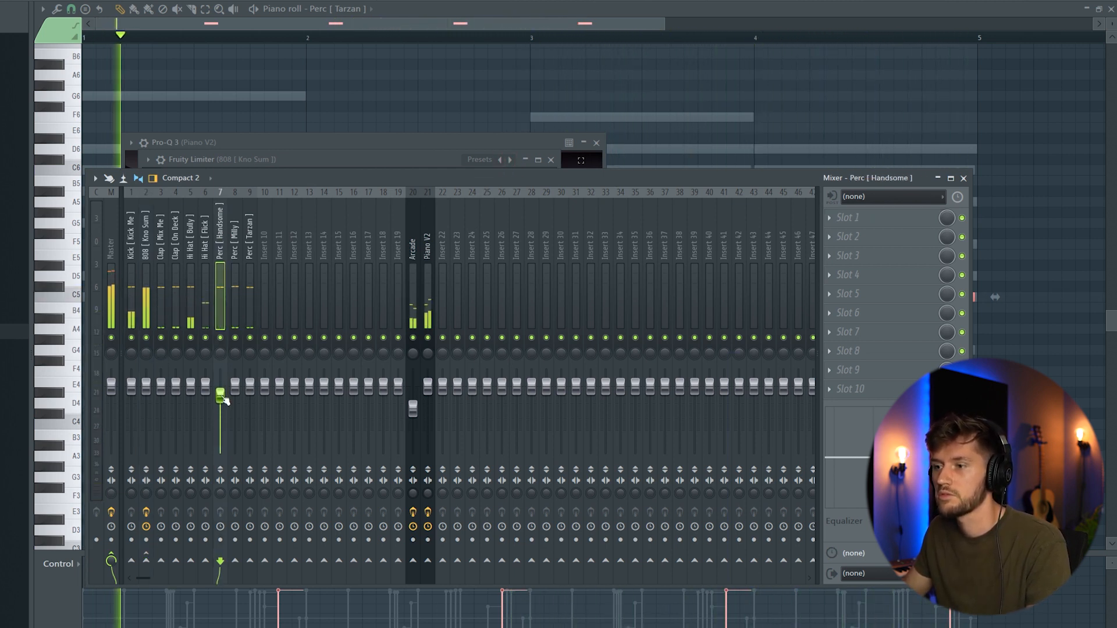
pyautogui.press('F6')
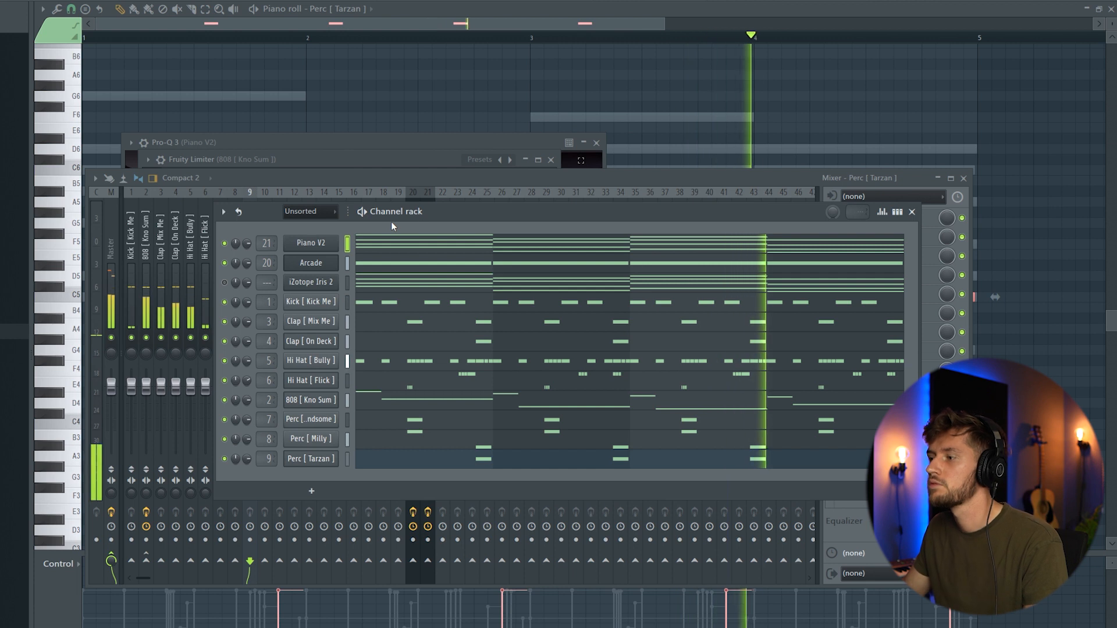
# Set the Wobble amount of RC-20 Retro Color on the Arcade mixer track to 15 %.
pyautogui.press('F6')
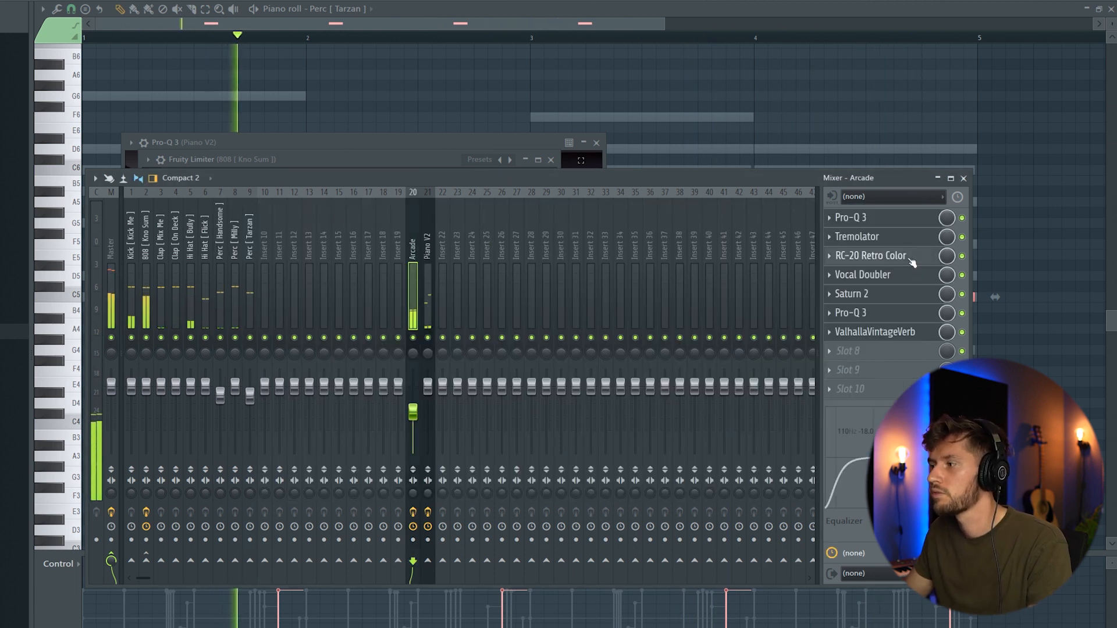
pyautogui.click(911, 260)
pyautogui.moveTo(204, 348); pyautogui.dragTo(201, 370)
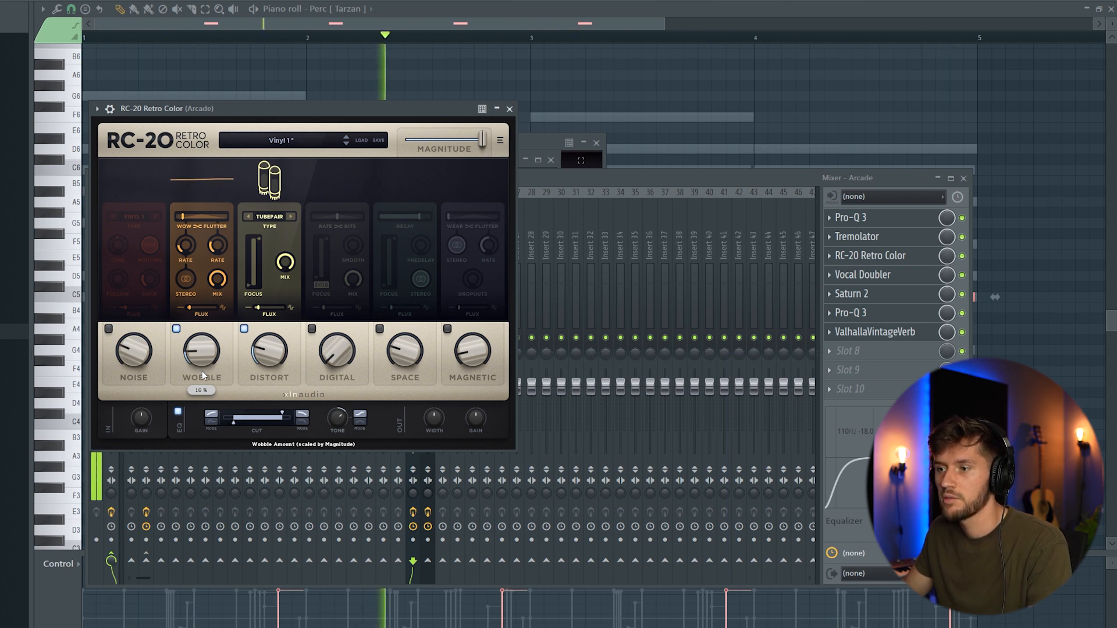
pyautogui.scroll(-1, 202, 371)
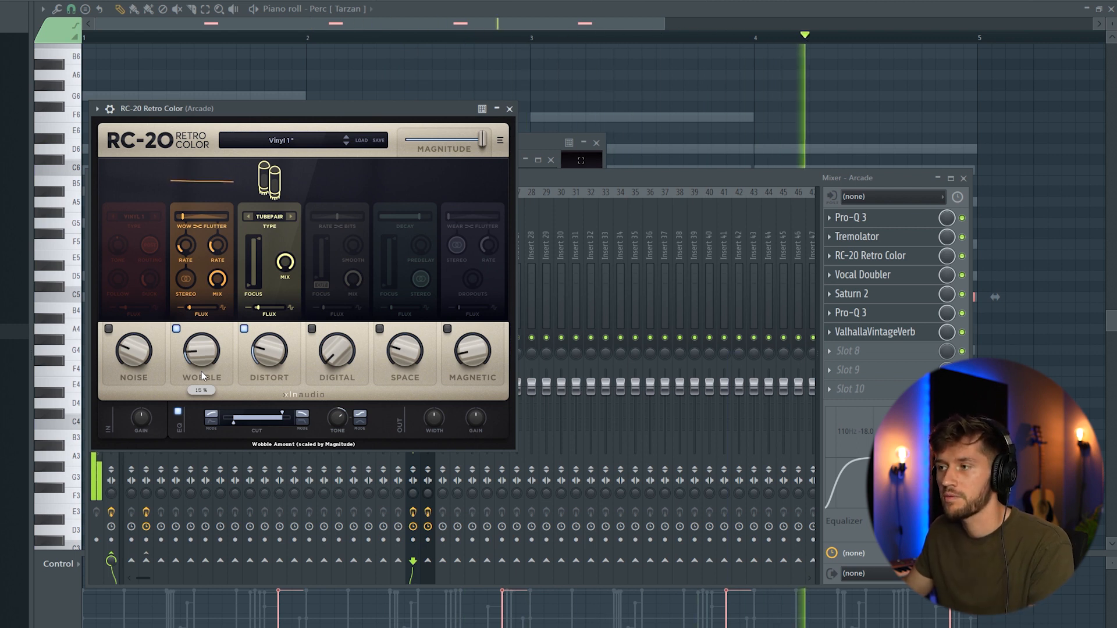
pyautogui.click(558, 186)
# Play the full playlist arrangement from the beginning.
pyautogui.press('F6')
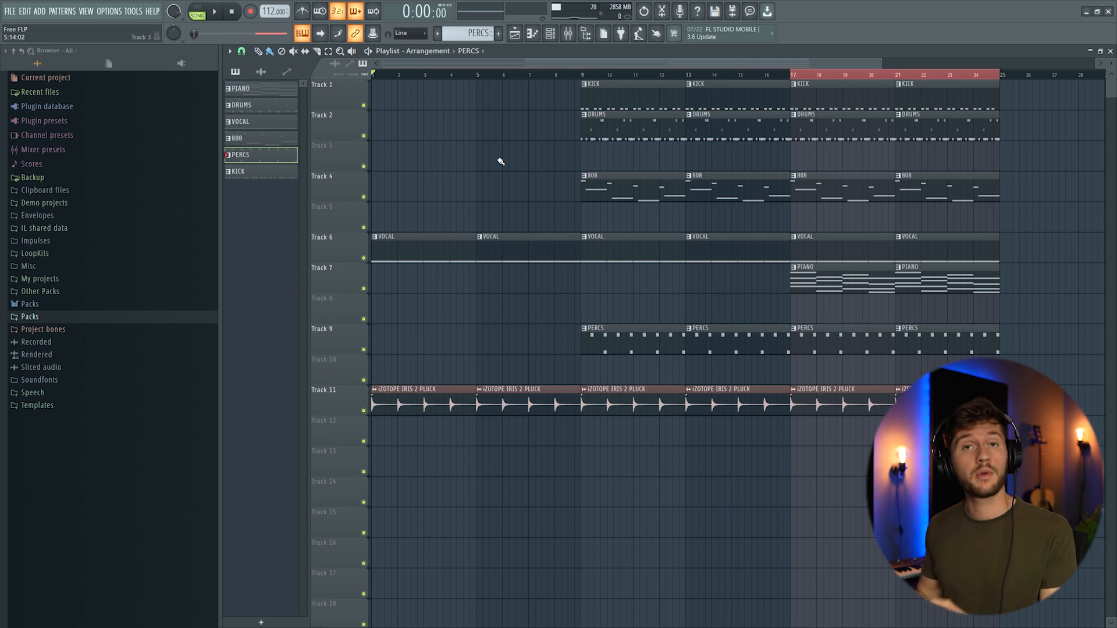
pyautogui.press('space')
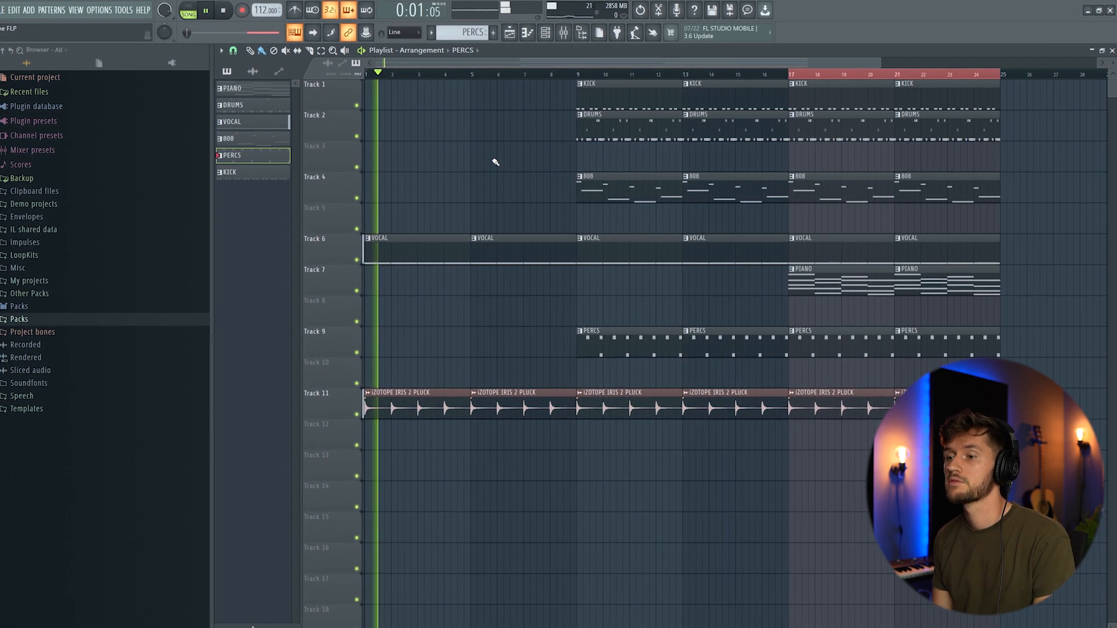